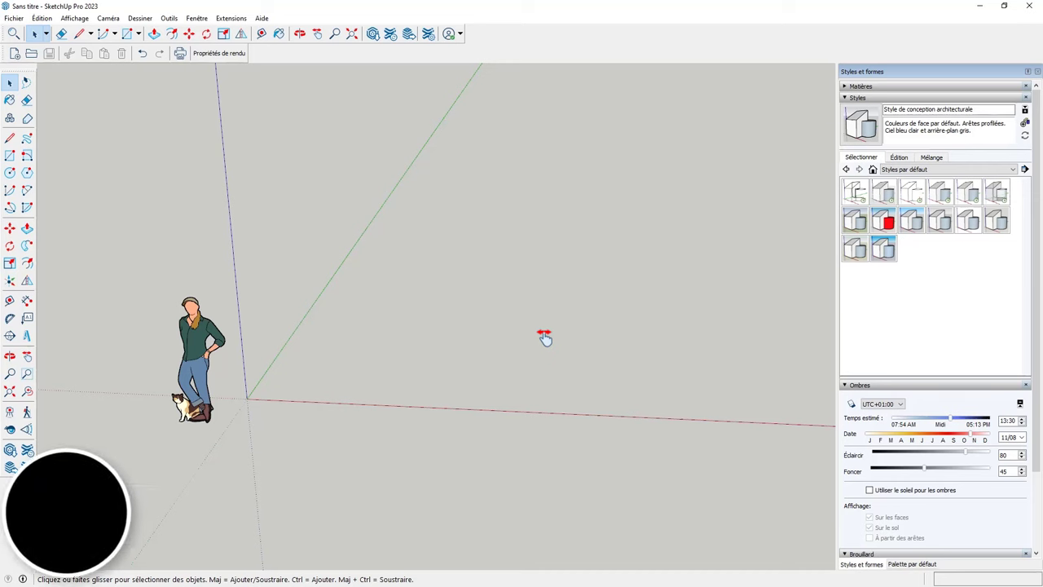
# Step: Zoom in on the figure, select it, and collapse the tray's Styles section to reveal Shadows and Fog
pyautogui.moveTo(512, 338)
pyautogui.mouseDown(button='middle')
pyautogui.moveTo(453, 361)
pyautogui.moveTo(509, 354)
pyautogui.moveTo(457, 356)
pyautogui.moveTo(470, 375)
pyautogui.mouseUp(button='middle')
pyautogui.moveTo(412, 390)
pyautogui.mouseDown(button='middle')
pyautogui.moveTo(521, 332)
pyautogui.moveTo(326, 310)
pyautogui.moveTo(346, 318)
pyautogui.mouseUp(button='middle')
pyautogui.scroll(3, 326, 309)
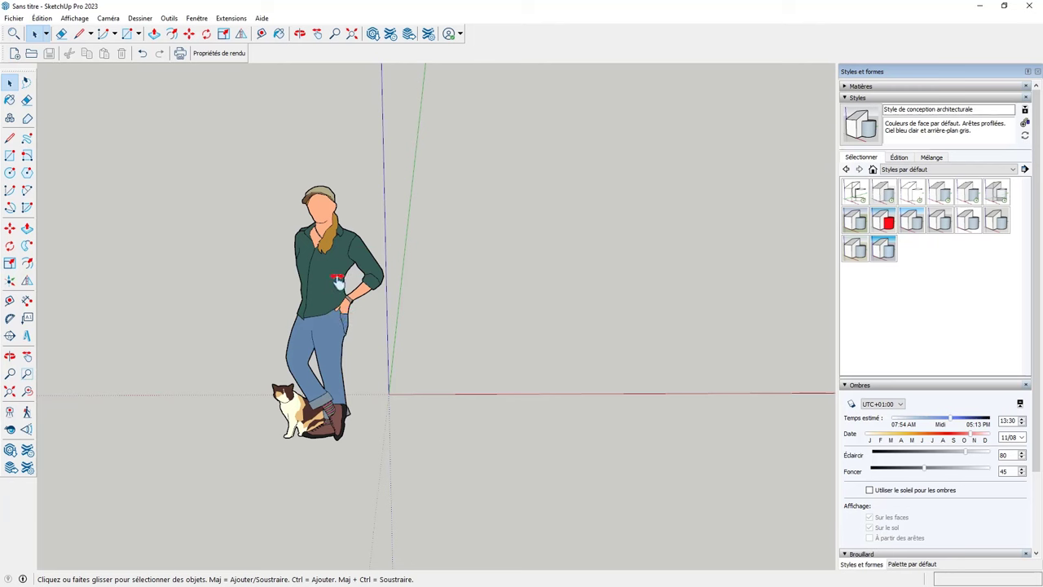
pyautogui.click(337, 282)
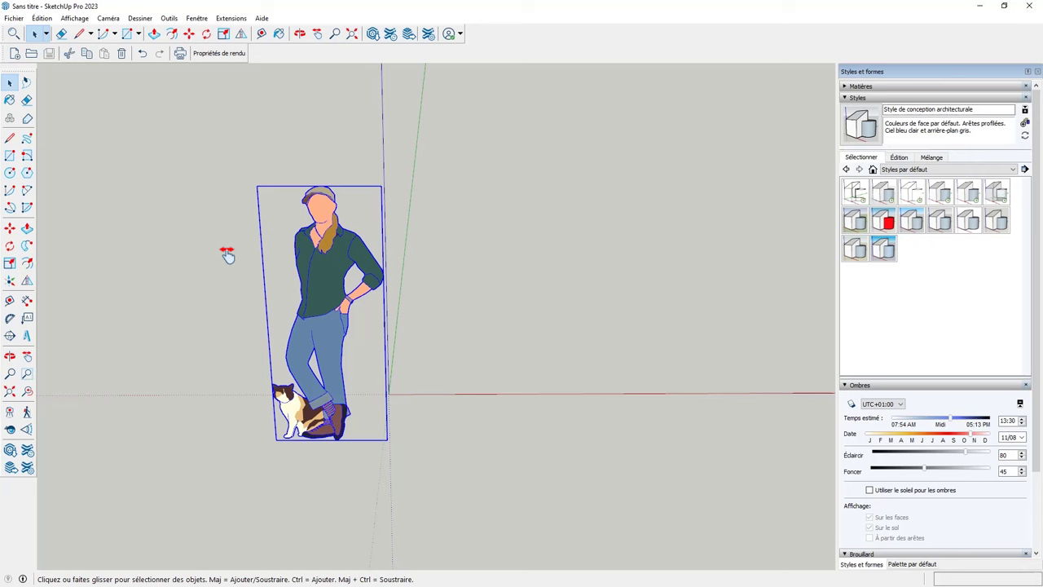
pyautogui.click(847, 98)
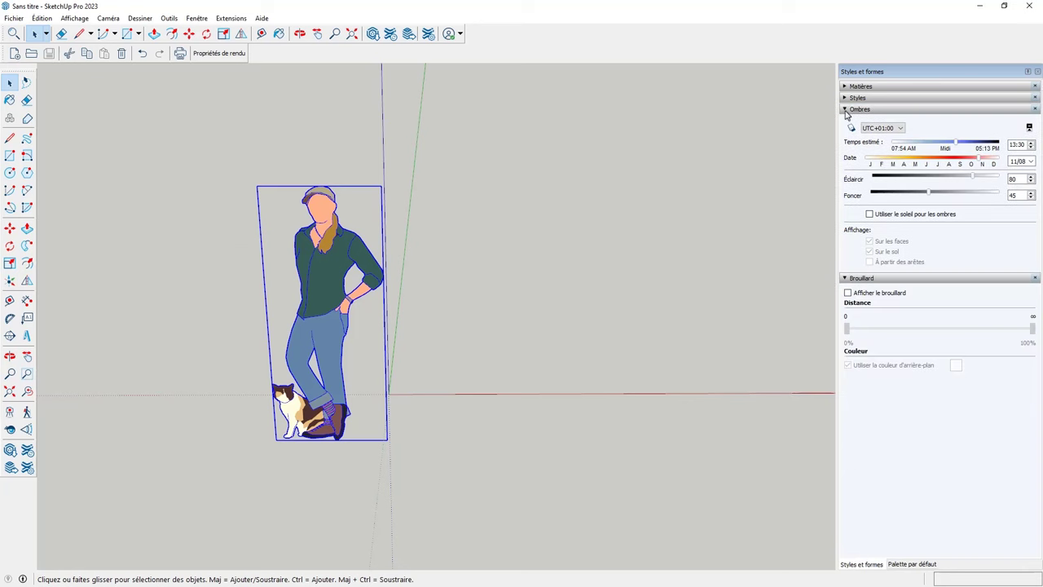
pyautogui.click(231, 18)
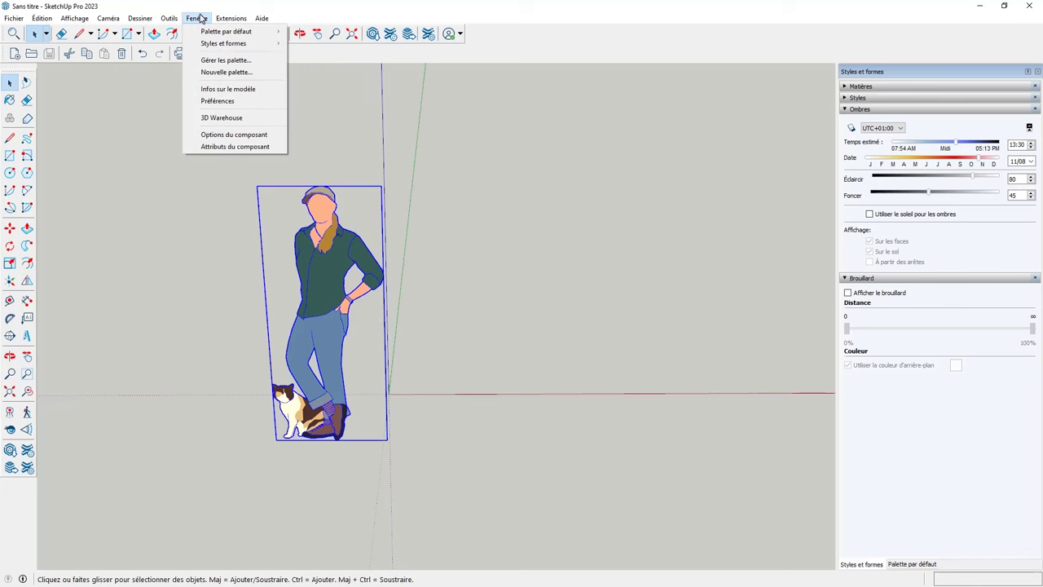
pyautogui.moveTo(227, 31)
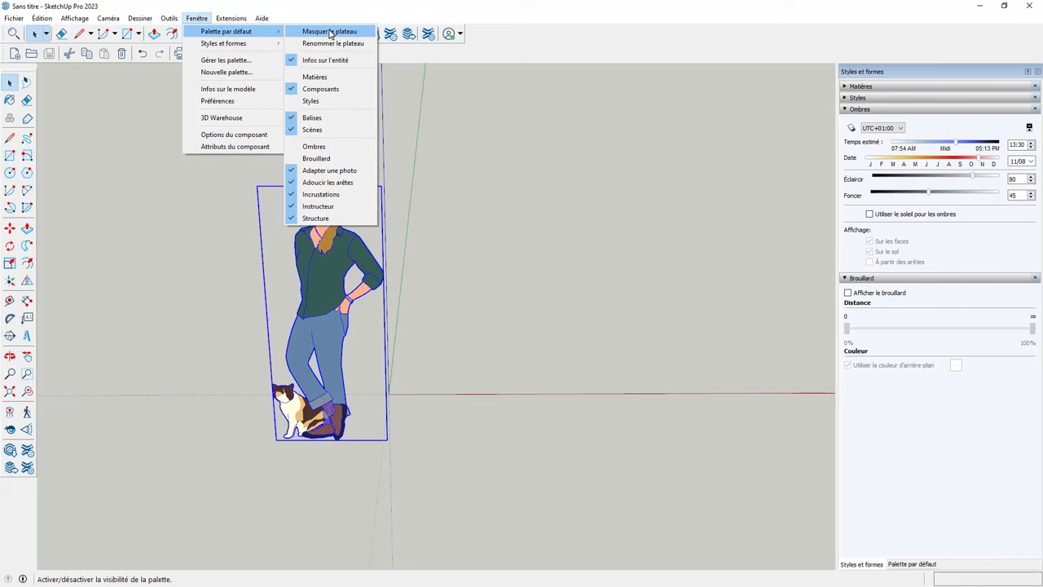
# Step: Switch the side tray to the Palette par défaut (default tray)
pyautogui.click(330, 32)
pyautogui.click(198, 17)
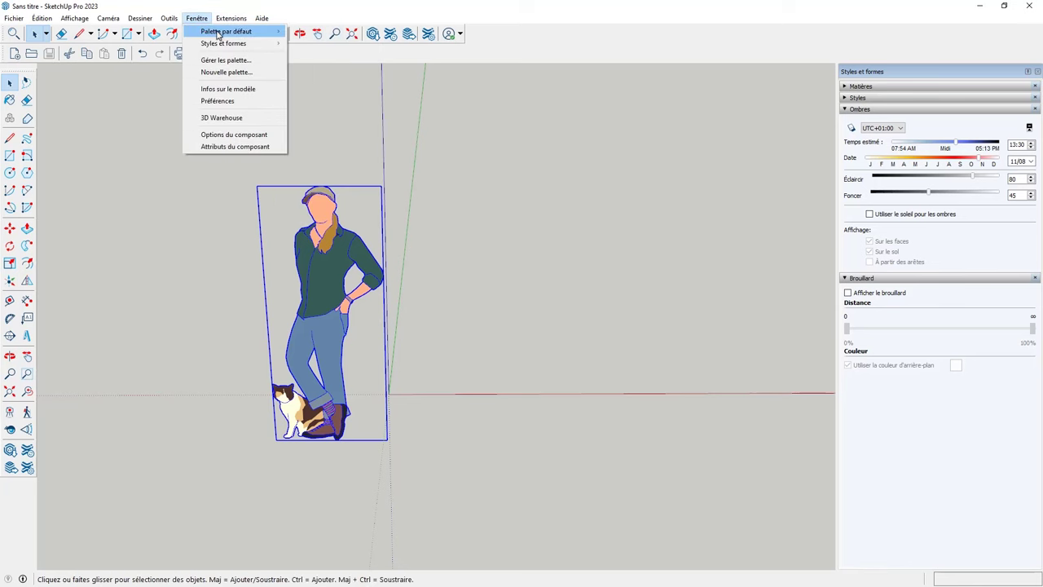
pyautogui.click(321, 33)
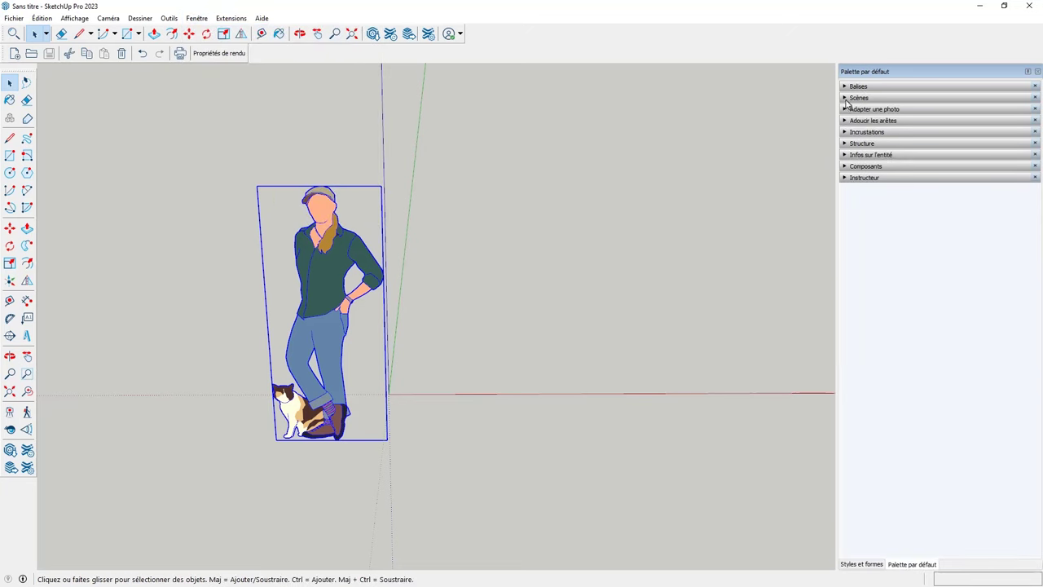
# Step: Place a second Heather from the in-model components to the right of the first
pyautogui.click(848, 167)
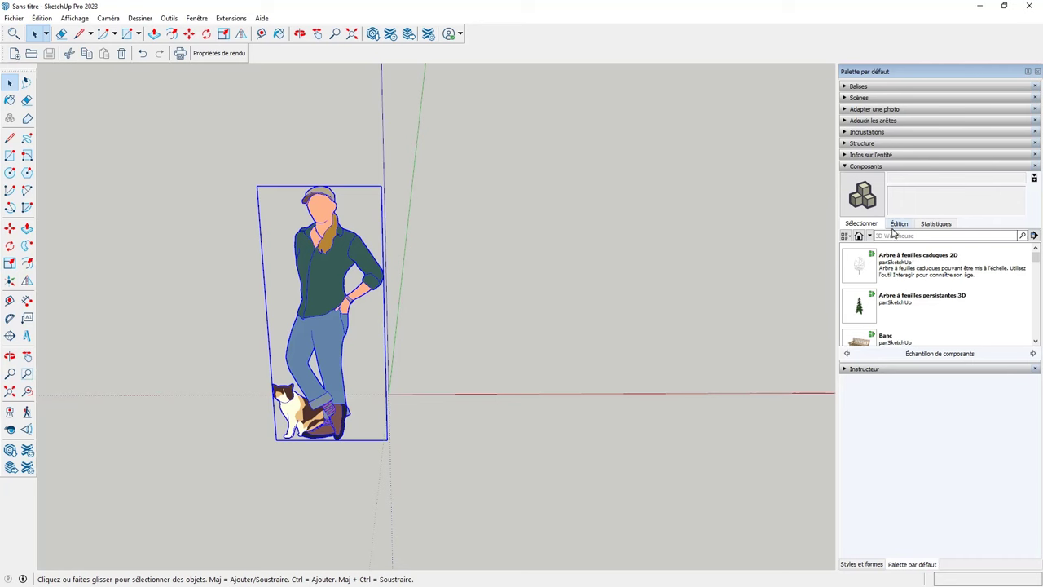
pyautogui.click(858, 235)
pyautogui.click(868, 268)
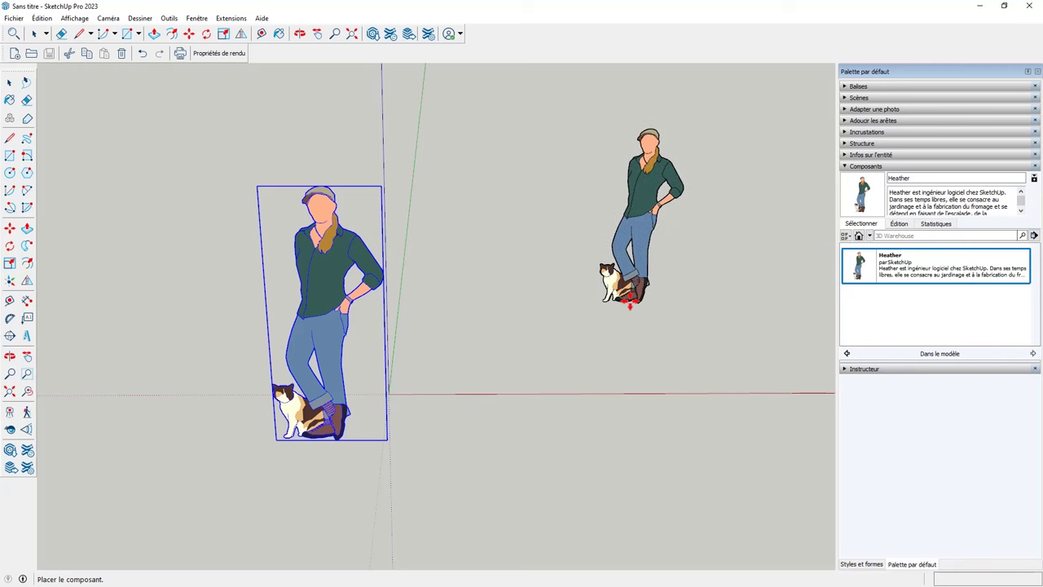
pyautogui.click(549, 380)
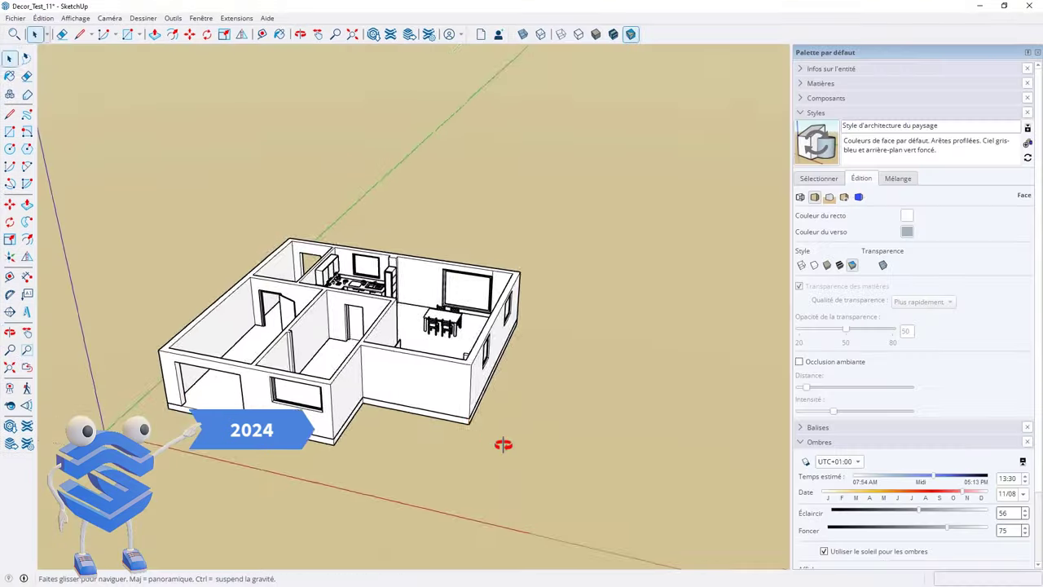
# Step: Orbit and zoom the camera closer to the house, facing the kitchen and dining area
pyautogui.press('space')
pyautogui.moveTo(559, 421); pyautogui.dragTo(470, 345, button='middle')
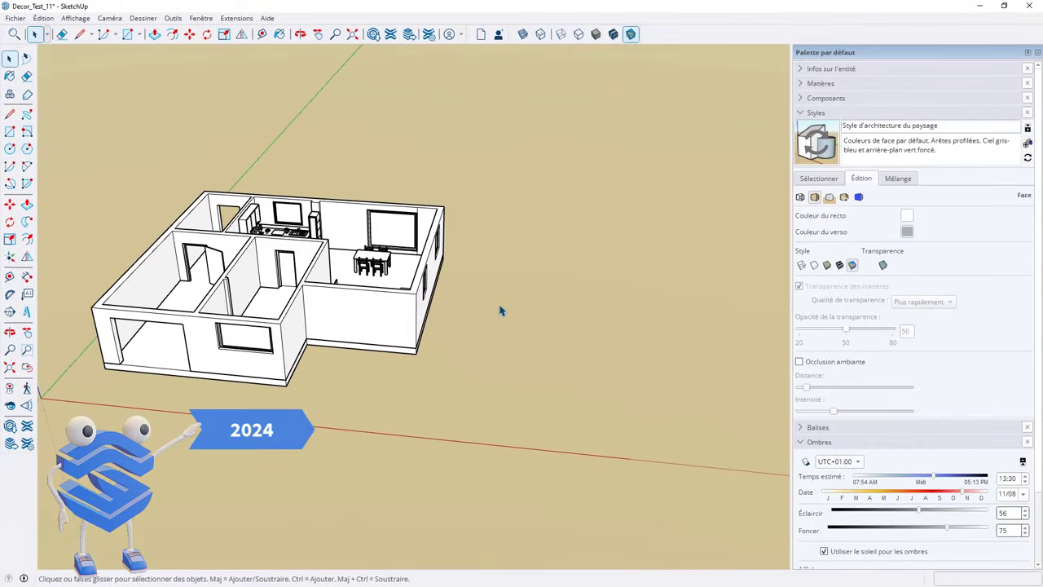
pyautogui.scroll(3, 489, 307)
pyautogui.moveTo(489, 307); pyautogui.dragTo(531, 302, button='middle')
pyautogui.scroll(-3, 679, 338)
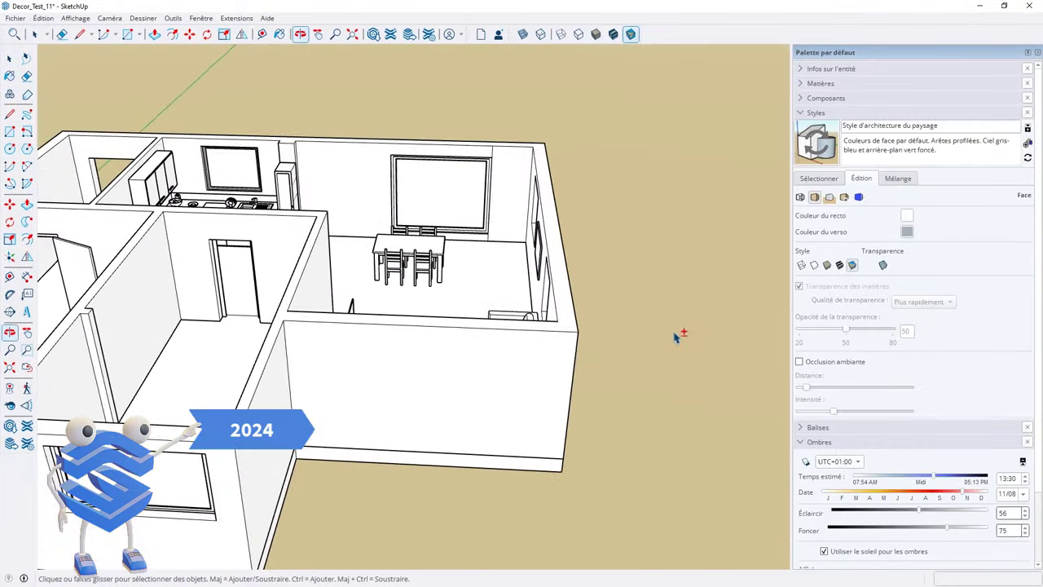
pyautogui.scroll(-2, 646, 322)
pyautogui.moveTo(646, 322); pyautogui.dragTo(701, 252, button='middle')
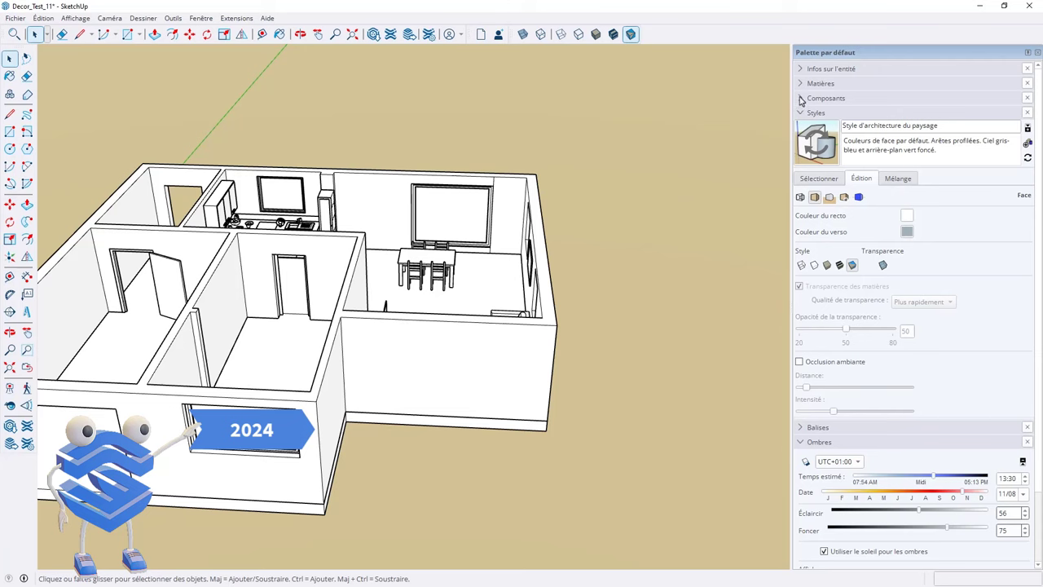
# Step: Expand the Composants panel and browse the list of in-model components
pyautogui.click(801, 99)
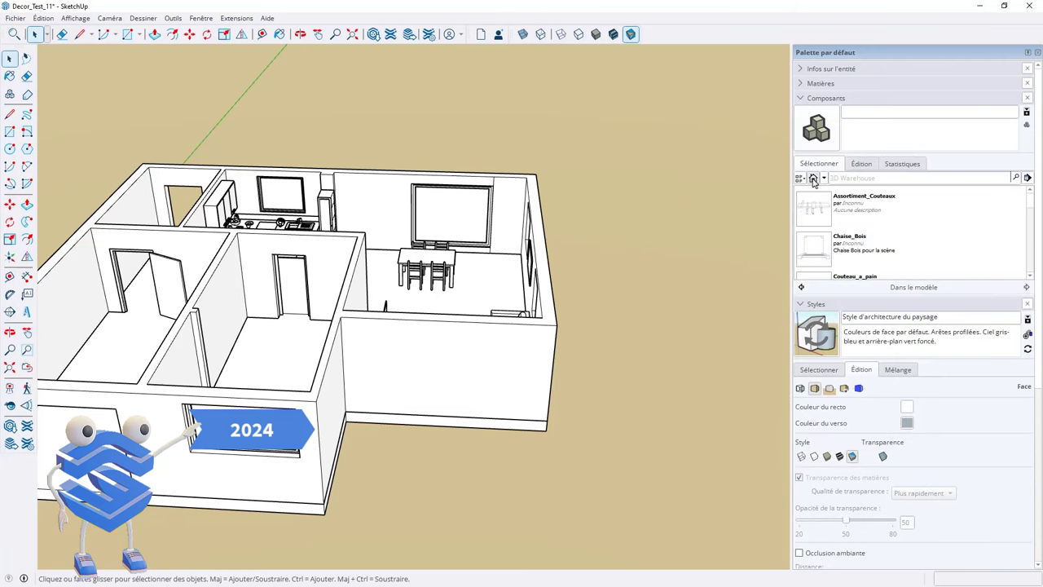
pyautogui.scroll(-2, 896, 215)
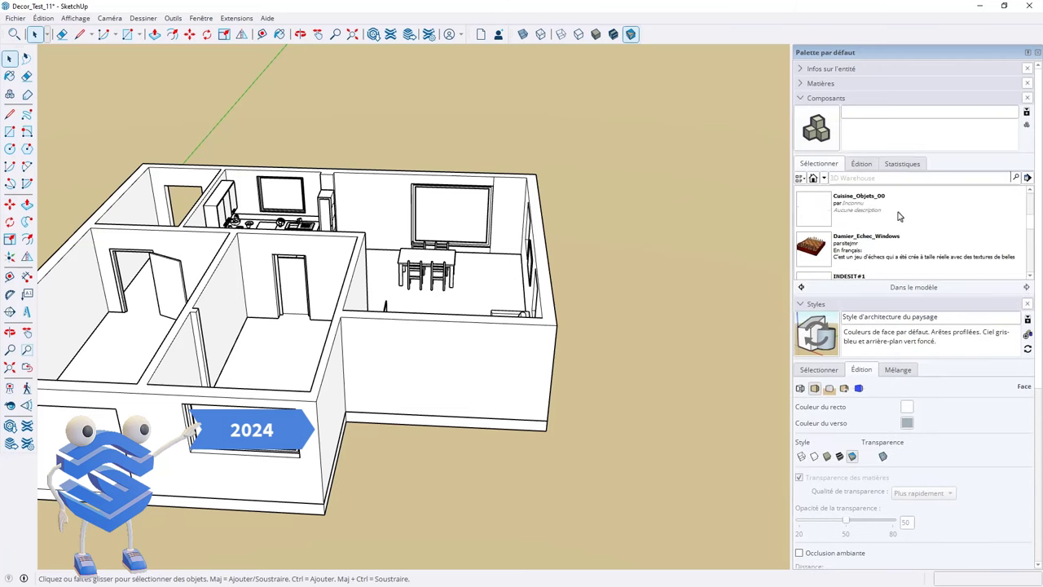
pyautogui.scroll(-1, 897, 215)
pyautogui.scroll(-2, 899, 215)
pyautogui.scroll(-2, 899, 215)
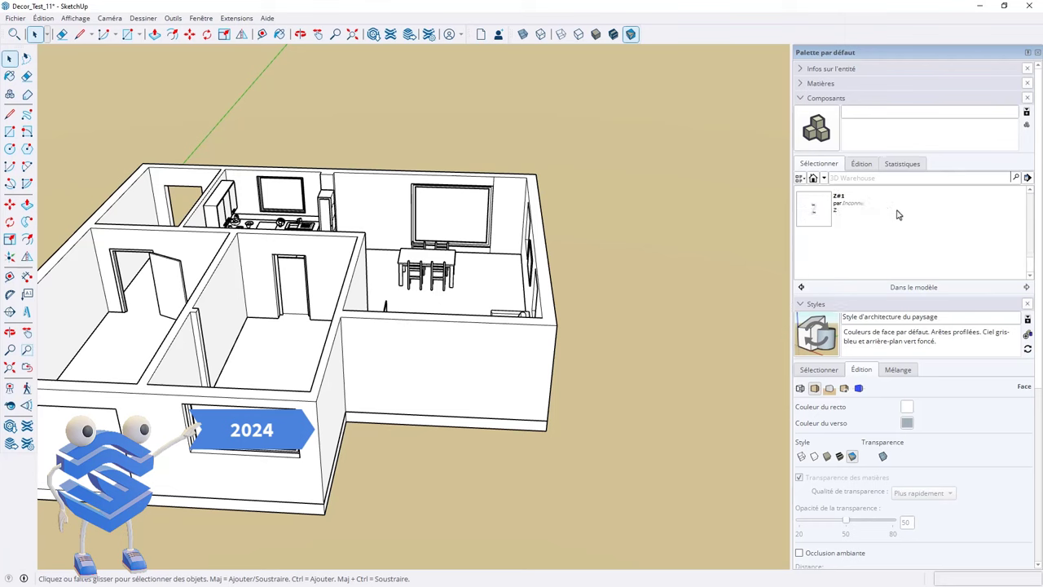
pyautogui.scroll(2, 898, 214)
pyautogui.scroll(3, 898, 215)
pyautogui.scroll(2, 898, 215)
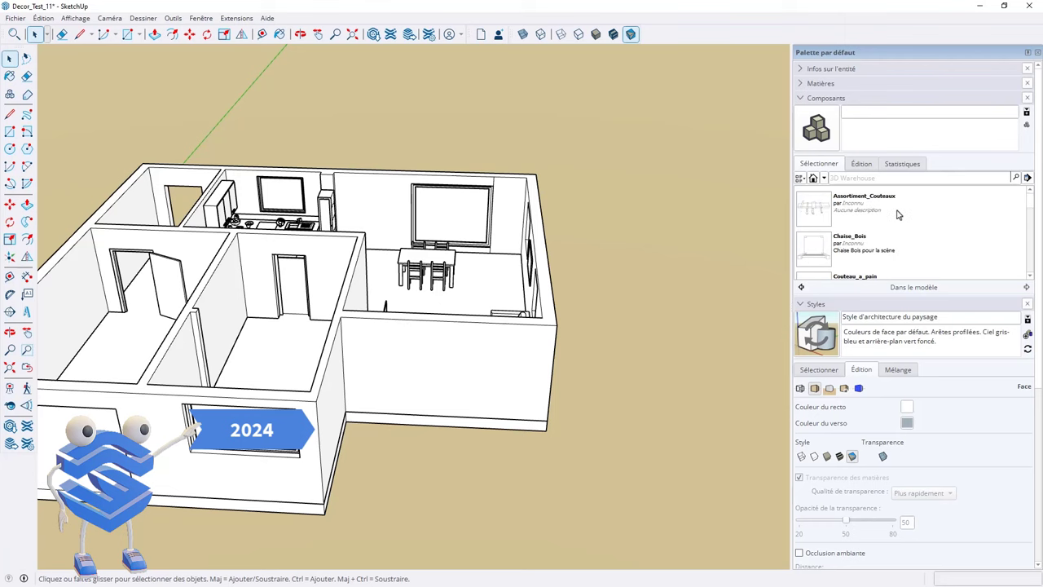
pyautogui.scroll(-2, 898, 215)
pyautogui.scroll(-2, 898, 215)
pyautogui.scroll(-2, 898, 214)
pyautogui.scroll(-2, 898, 214)
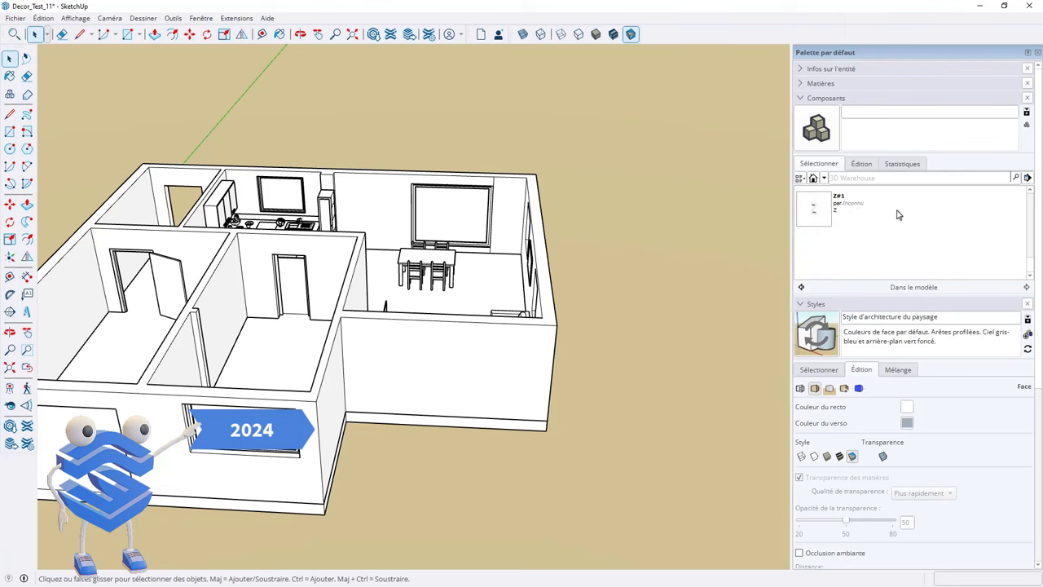
# Step: Search 3D Warehouse for 'teddy', bringing up about 700 matches
pyautogui.scroll(1, 898, 214)
pyautogui.scroll(1, 898, 215)
pyautogui.scroll(1, 898, 215)
pyautogui.scroll(1, 898, 214)
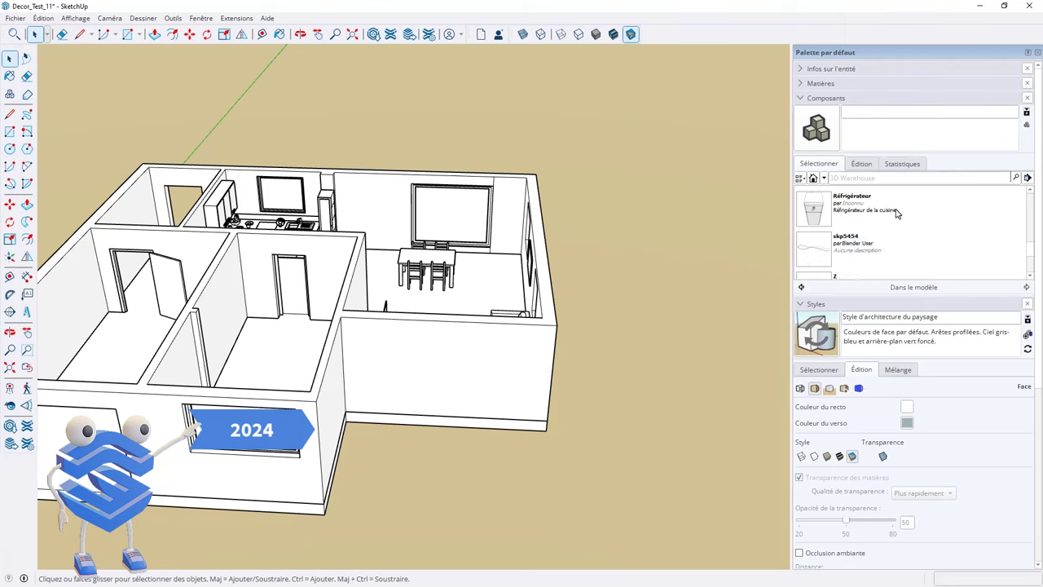
pyautogui.scroll(2, 896, 213)
pyautogui.scroll(2, 897, 214)
pyautogui.scroll(2, 897, 213)
pyautogui.scroll(1, 898, 215)
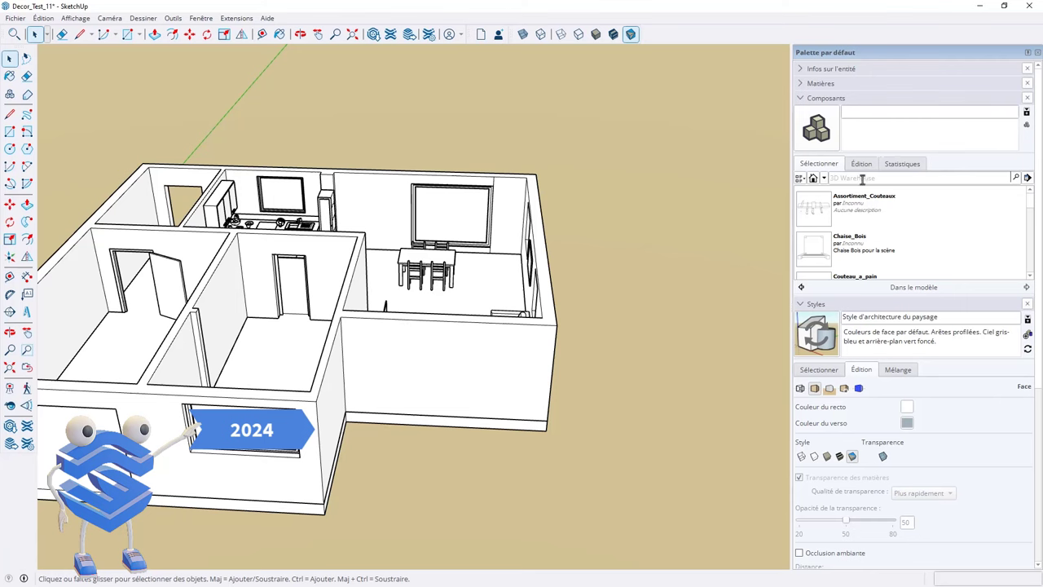
pyautogui.write('teddy')
pyautogui.press('Return')
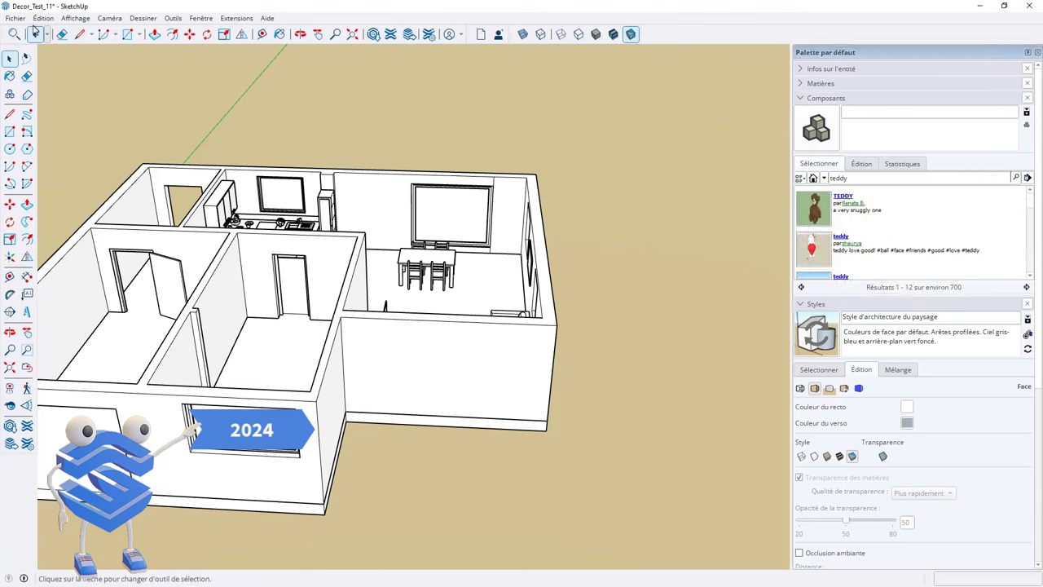
# Step: Start a new model and choose Connexion on the signed-out notice to sign in
pyautogui.click(15, 18)
pyautogui.click(34, 32)
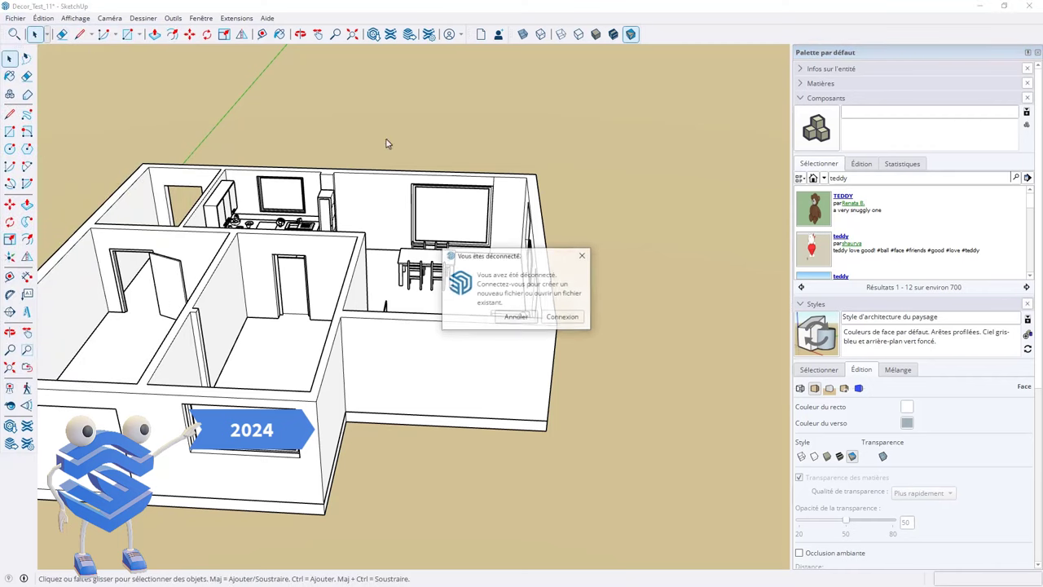
pyautogui.click(561, 319)
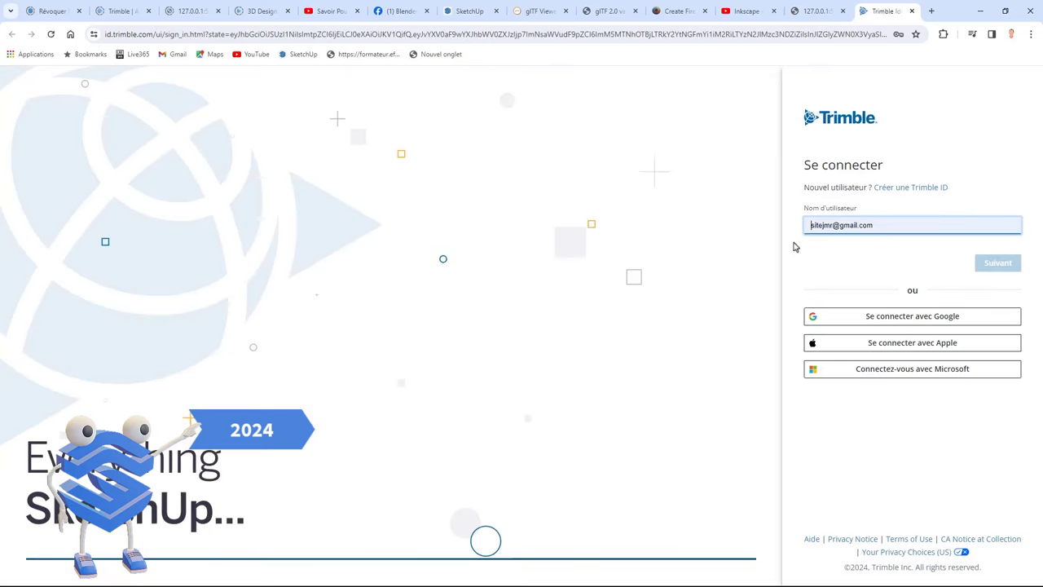
# Step: Sign in to Trimble ID using the saved account username and password
pyautogui.click(887, 225)
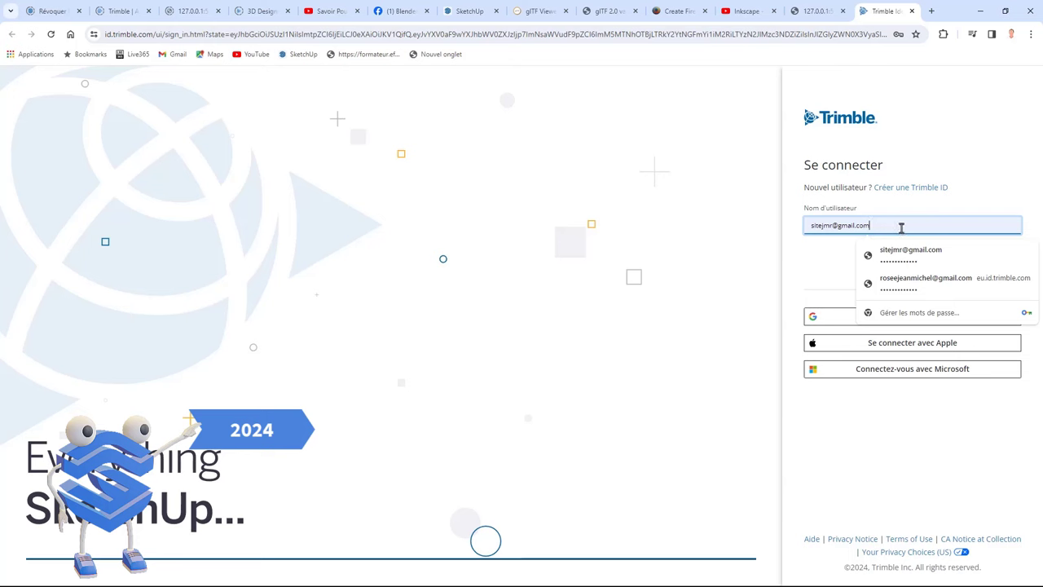
pyautogui.click(907, 251)
pyautogui.click(989, 264)
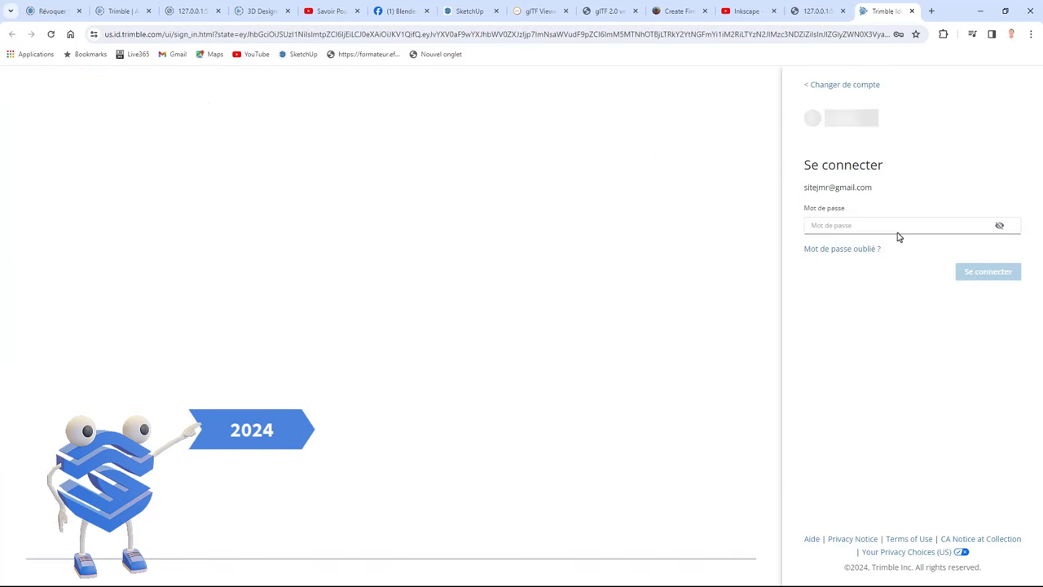
pyautogui.click(847, 226)
pyautogui.click(905, 251)
pyautogui.click(975, 273)
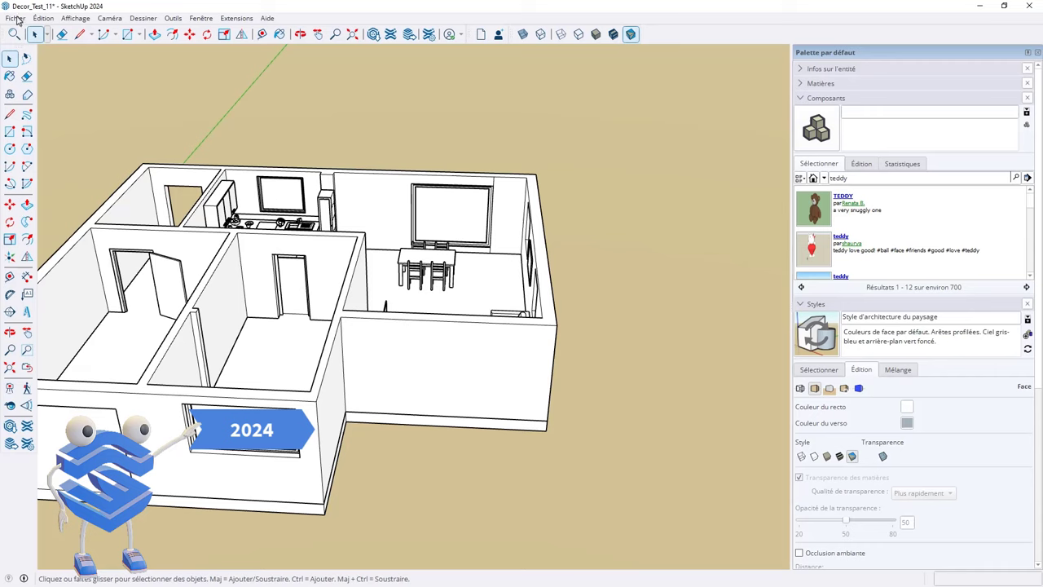
# Step: Open a new untitled model without saving changes to Decor_Test_11
pyautogui.click(15, 18)
pyautogui.click(122, 338)
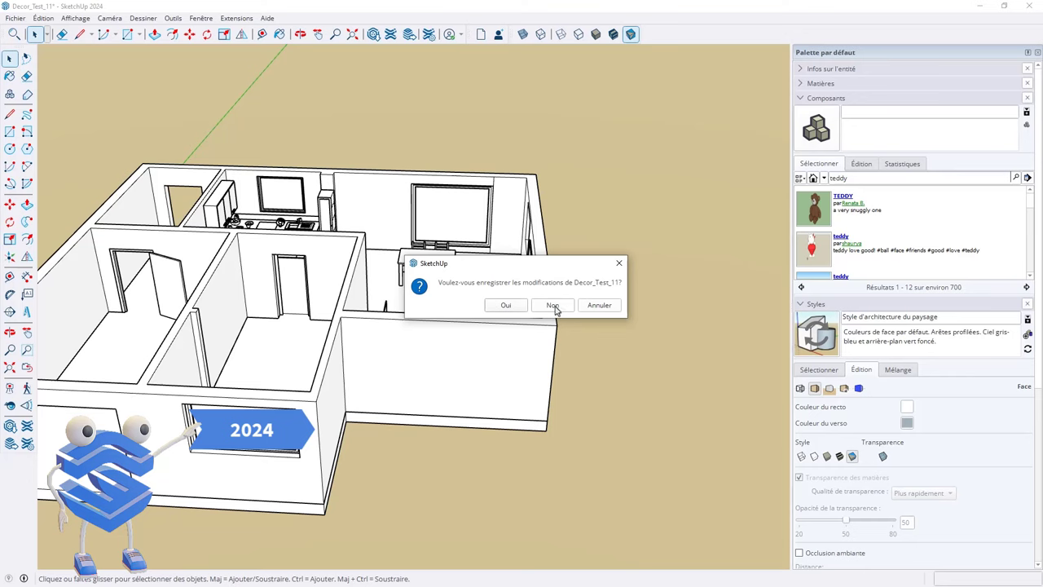
pyautogui.click(552, 305)
# Step: Select the Teddy figure, list the in-model components, and narrow the side tray
pyautogui.moveTo(414, 321); pyautogui.dragTo(544, 280, button='middle')
pyautogui.scroll(3, 505, 264)
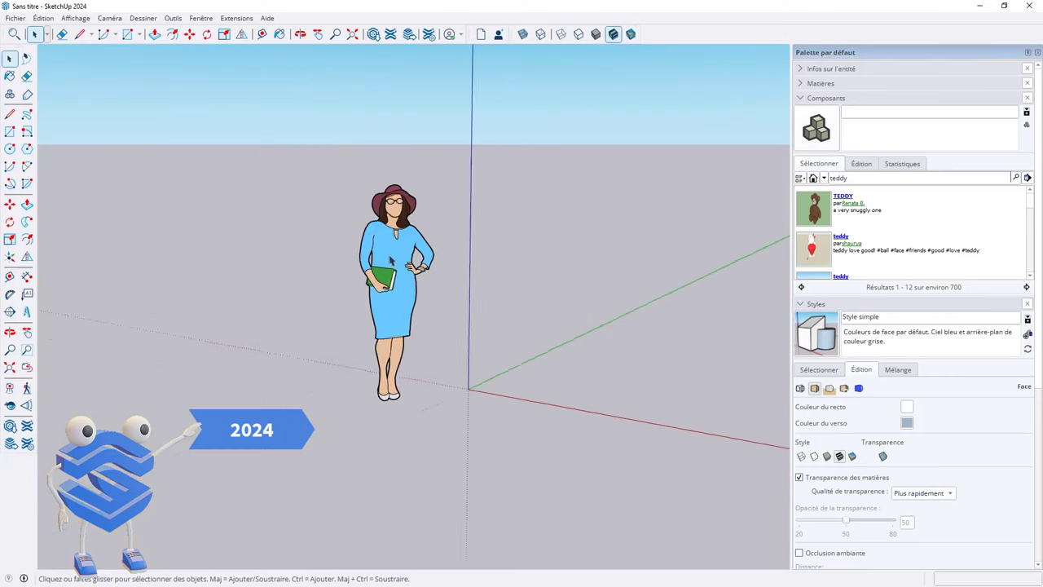
pyautogui.scroll(3, 382, 241)
pyautogui.press('space')
pyautogui.click(311, 243)
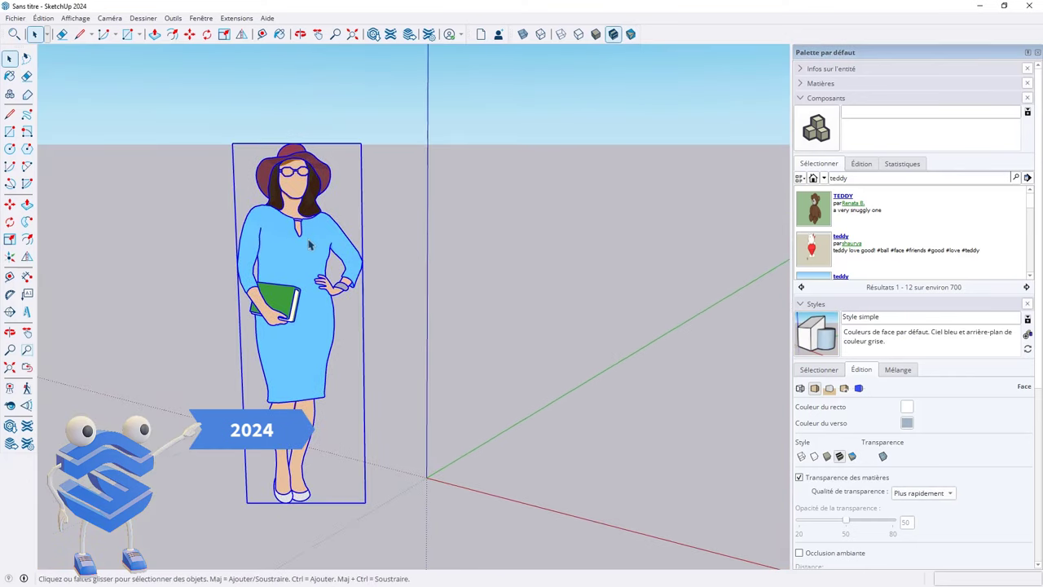
pyautogui.click(813, 178)
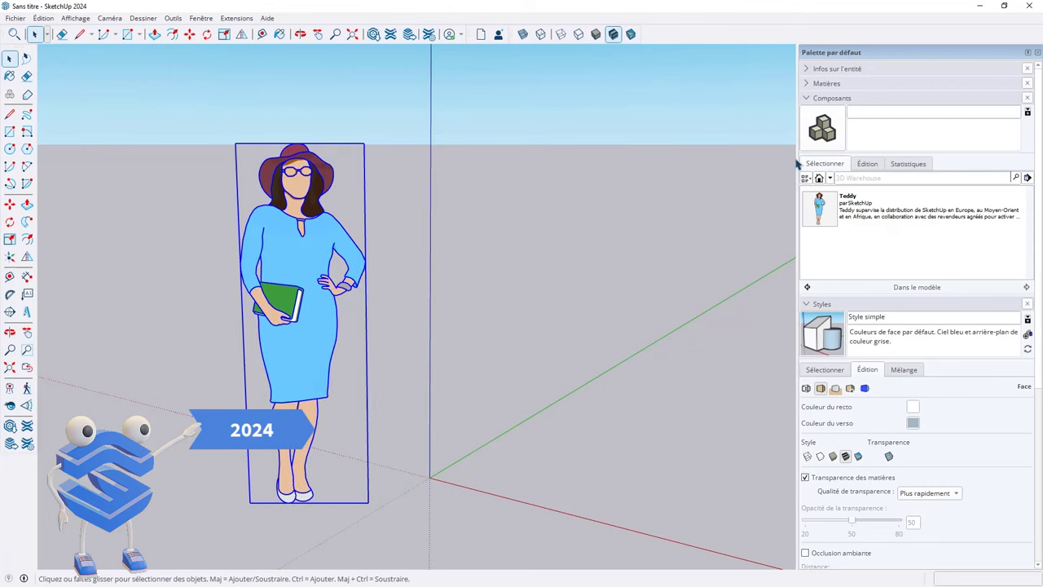
pyautogui.moveTo(798, 160)
pyautogui.mouseDown()
pyautogui.moveTo(715, 158)
pyautogui.moveTo(768, 160)
pyautogui.mouseUp()
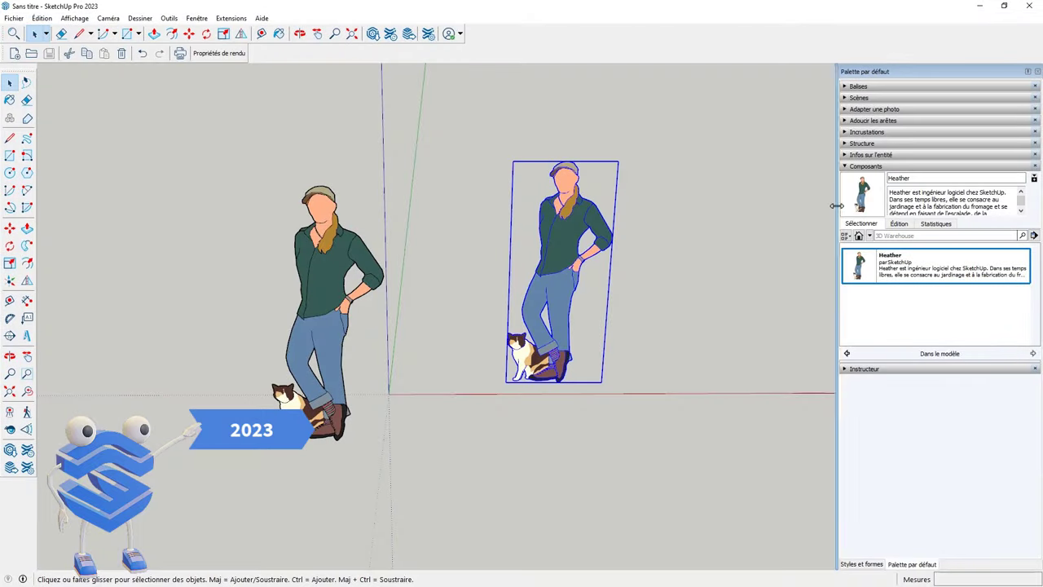
# Step: Widen the tray, then window-select and delete the right-hand Heather copy
pyautogui.moveTo(833, 163)
pyautogui.mouseDown()
pyautogui.moveTo(787, 163)
pyautogui.moveTo(804, 187)
pyautogui.mouseUp()
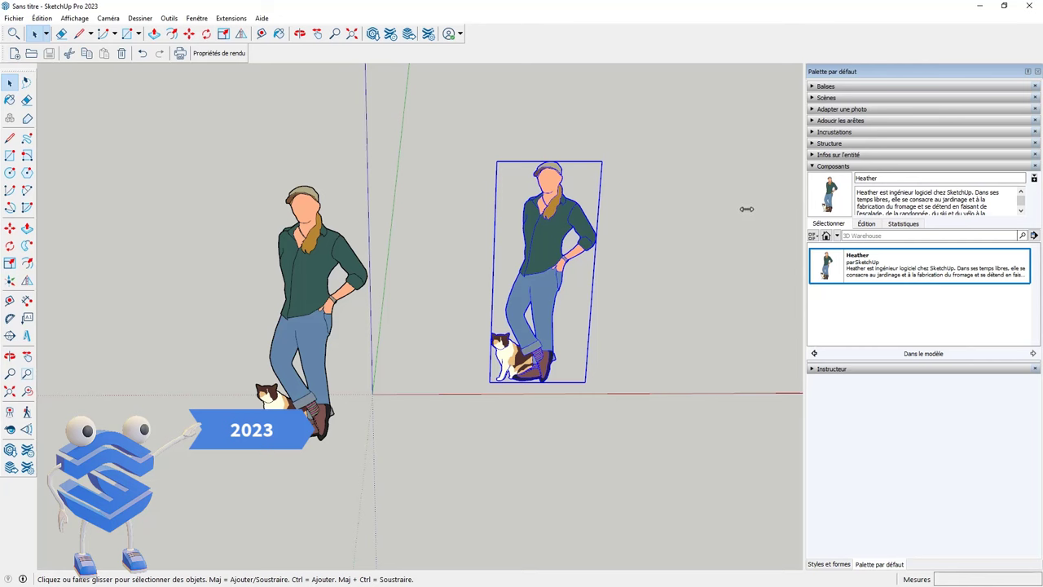
pyautogui.scroll(-2, 544, 321)
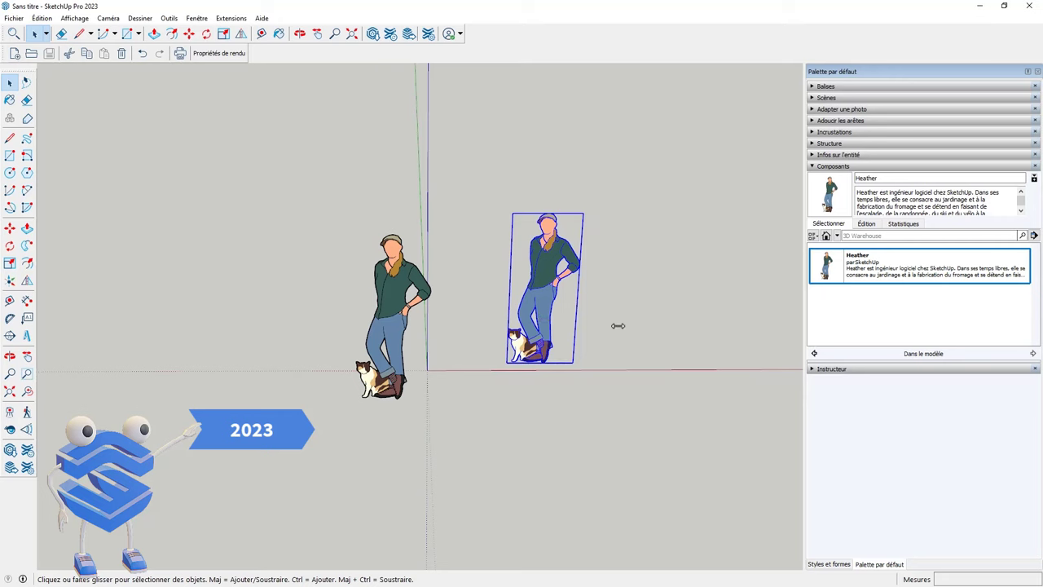
pyautogui.moveTo(618, 325); pyautogui.dragTo(457, 329, button='middle')
pyautogui.moveTo(310, 152); pyautogui.dragTo(485, 452)
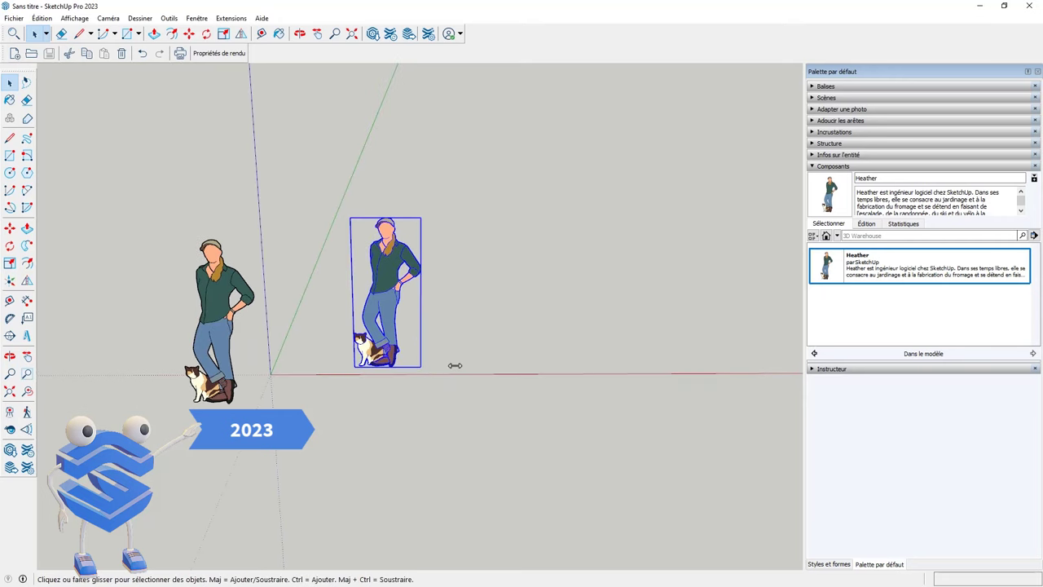
pyautogui.press('Delete')
pyautogui.moveTo(449, 363)
pyautogui.mouseDown(button='middle')
pyautogui.moveTo(375, 372)
pyautogui.moveTo(393, 315)
pyautogui.mouseUp(button='middle')
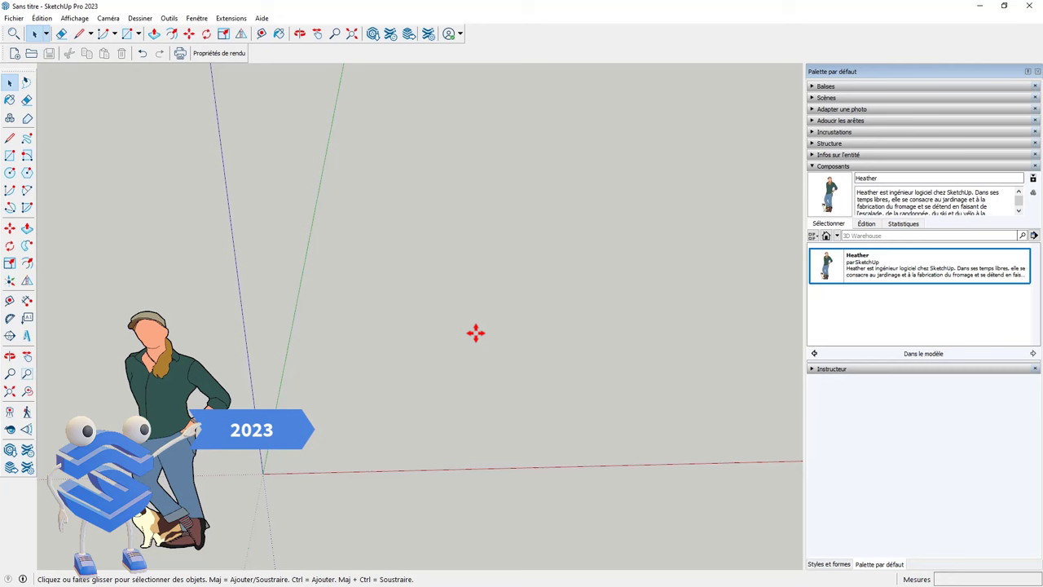
# Step: Draw a rectangle on the ground beside Heather and push/pull it up into a box
pyautogui.press('r')
pyautogui.click(395, 312)
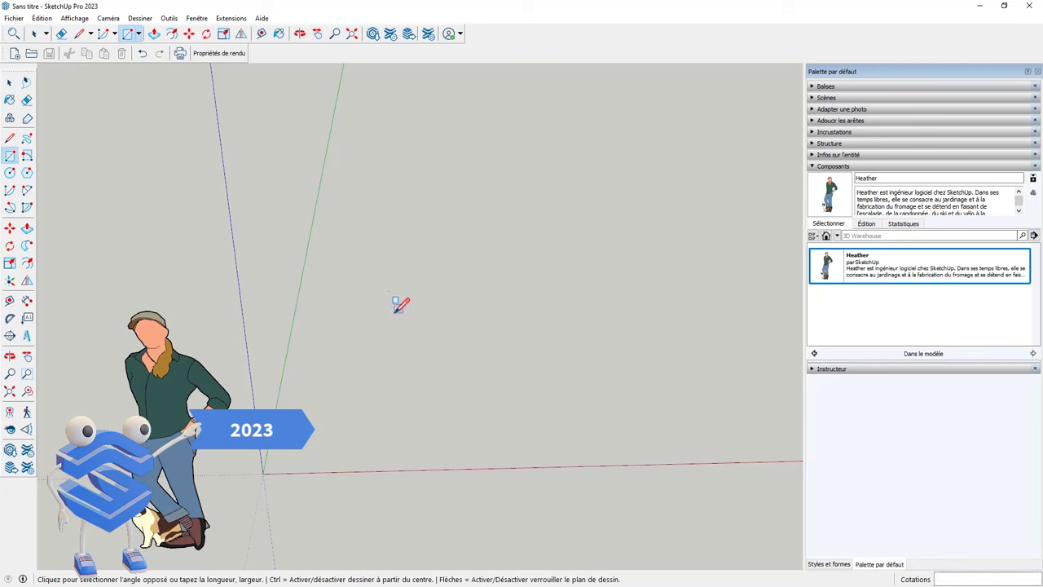
pyautogui.click(481, 400)
pyautogui.press('p')
pyautogui.click(431, 397)
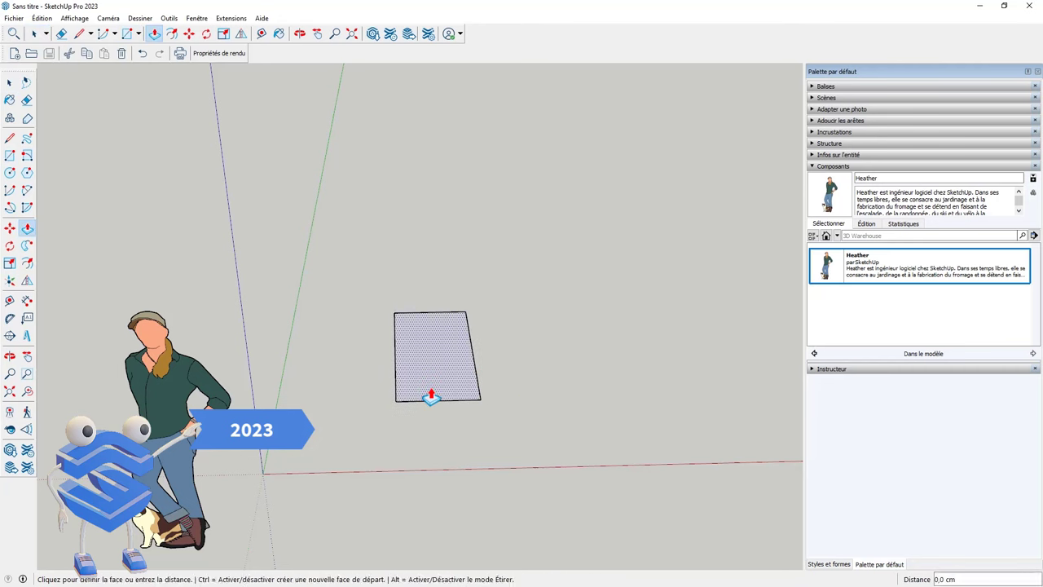
pyautogui.click(433, 351)
# Step: Select the whole box and make it a group
pyautogui.press('space')
pyautogui.moveTo(354, 232); pyautogui.dragTo(520, 475)
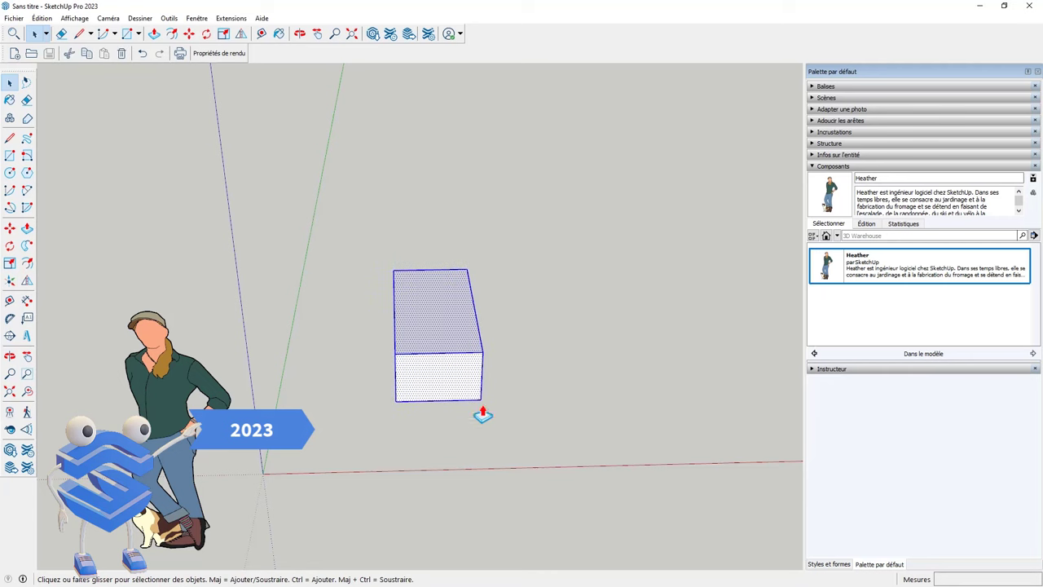
pyautogui.rightClick(447, 363)
pyautogui.click(493, 461)
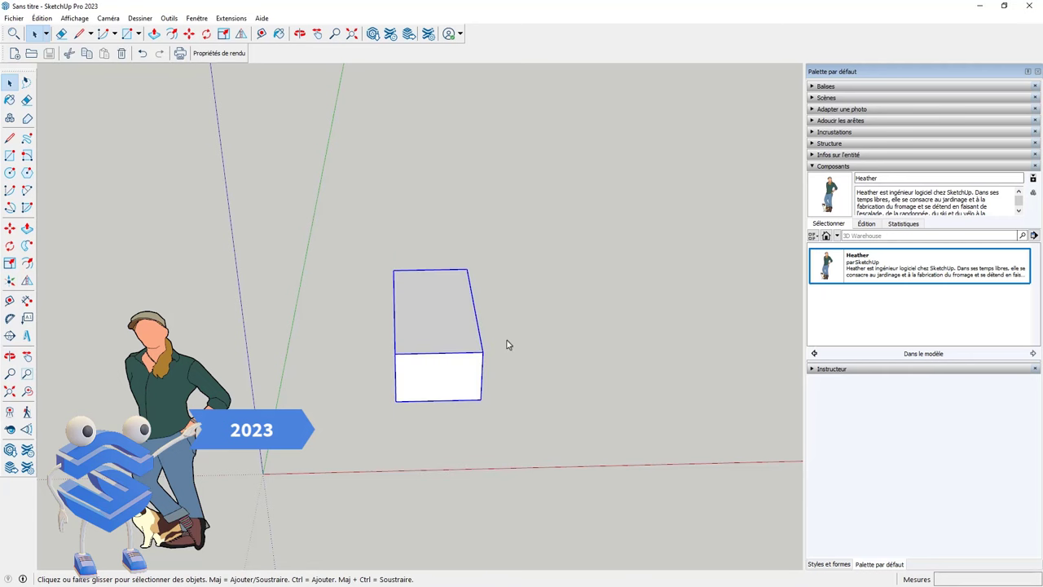
# Step: Try rotating the box with the Move grips, then cancel so it stays upright
pyautogui.press('m')
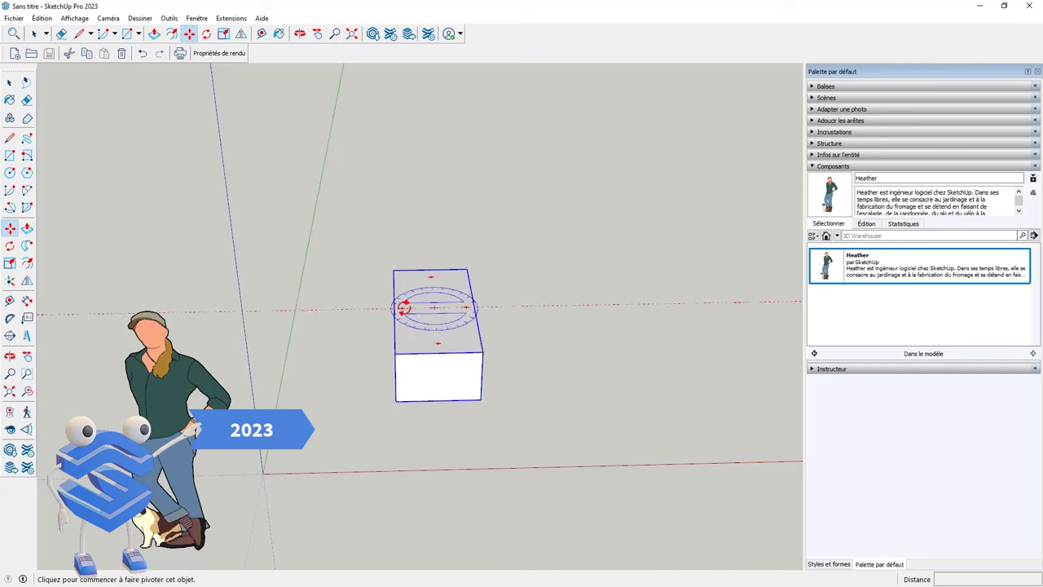
pyautogui.click(402, 307)
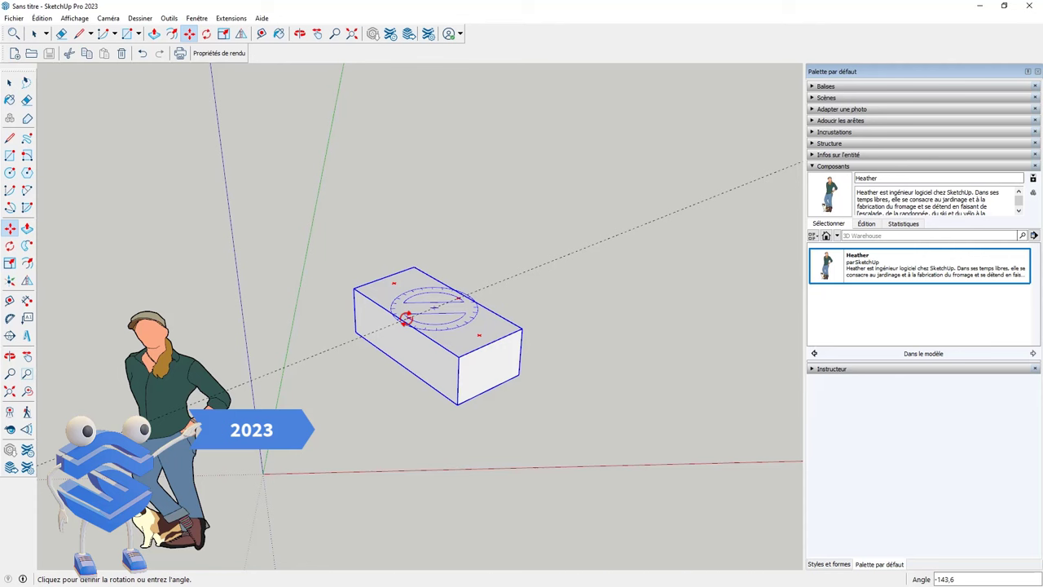
pyautogui.press('Escape')
pyautogui.press('space')
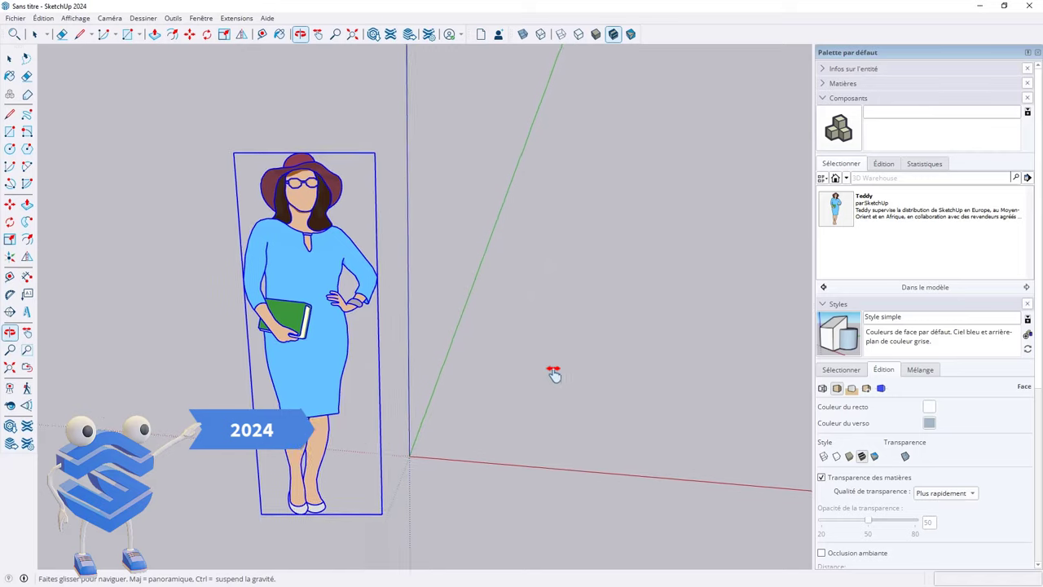
pyautogui.moveTo(554, 372)
pyautogui.mouseDown(button='middle')
pyautogui.moveTo(429, 354)
pyautogui.moveTo(417, 369)
pyautogui.moveTo(489, 348)
pyautogui.mouseUp(button='middle')
# Step: Draw a rectangle beside the figure and extrude it into a box
pyautogui.scroll(-3, 494, 362)
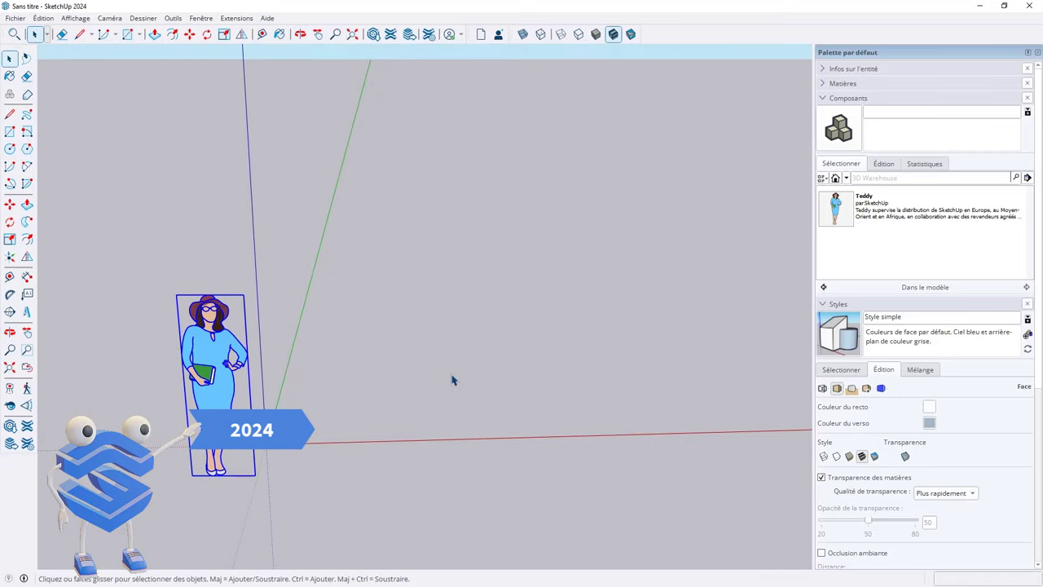
pyautogui.press('r')
pyautogui.click(365, 344)
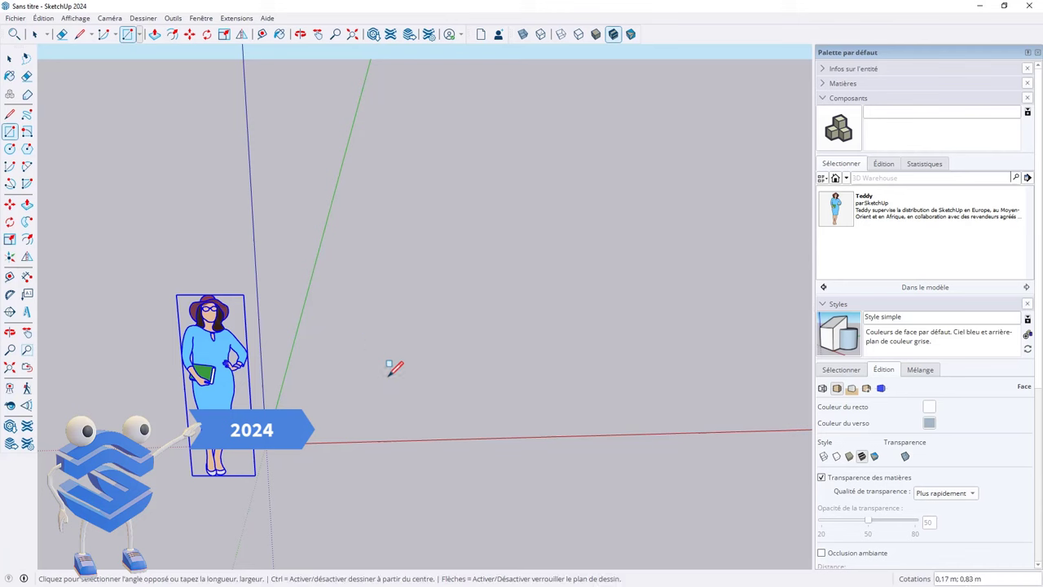
pyautogui.click(419, 400)
pyautogui.press('p')
pyautogui.click(394, 383)
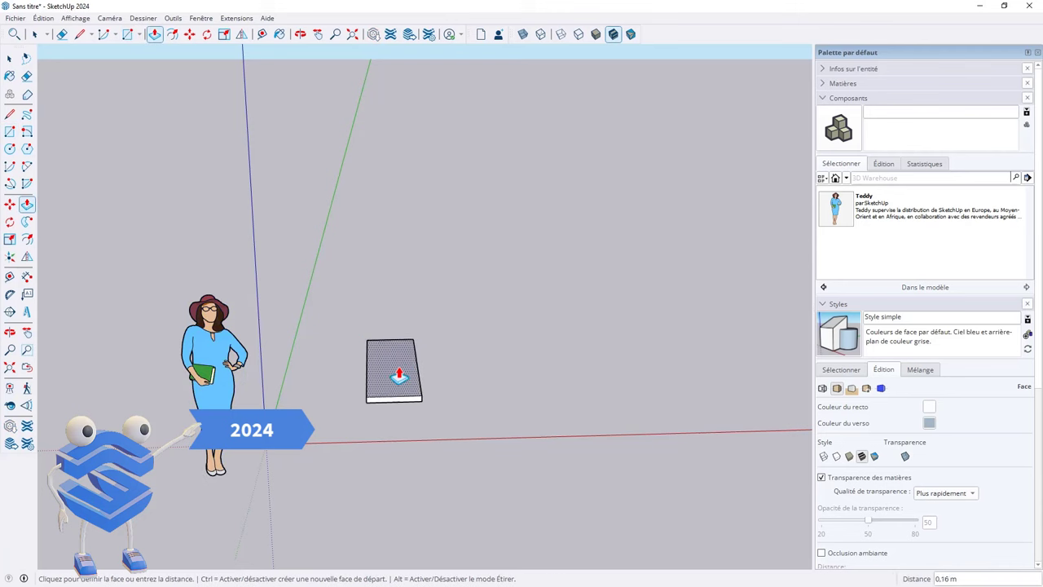
pyautogui.click(398, 344)
# Step: Window-select the new box and turn it into a group
pyautogui.press('space')
pyautogui.moveTo(342, 284); pyautogui.dragTo(447, 392)
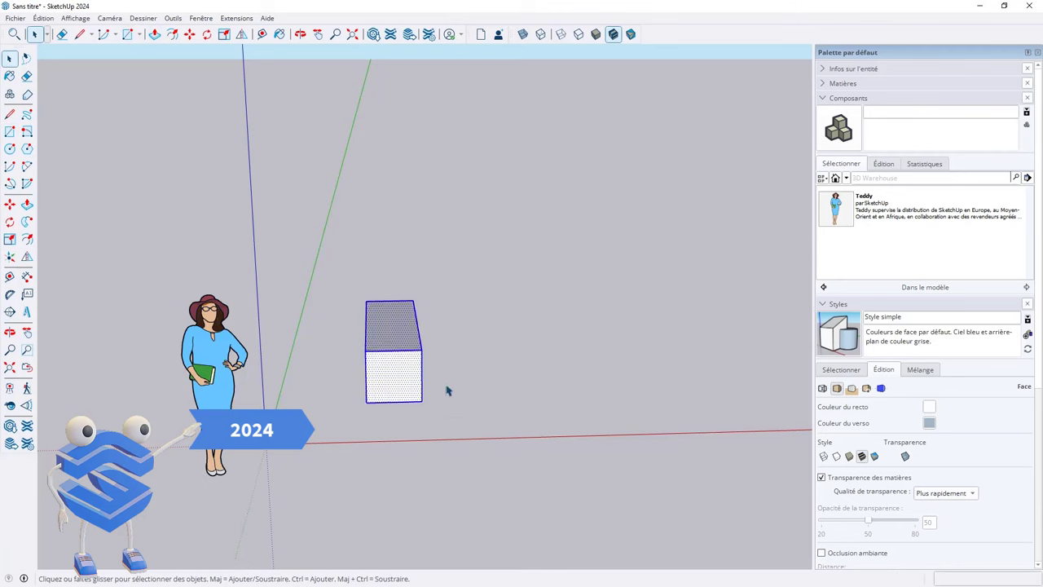
pyautogui.rightClick(406, 330)
pyautogui.click(443, 428)
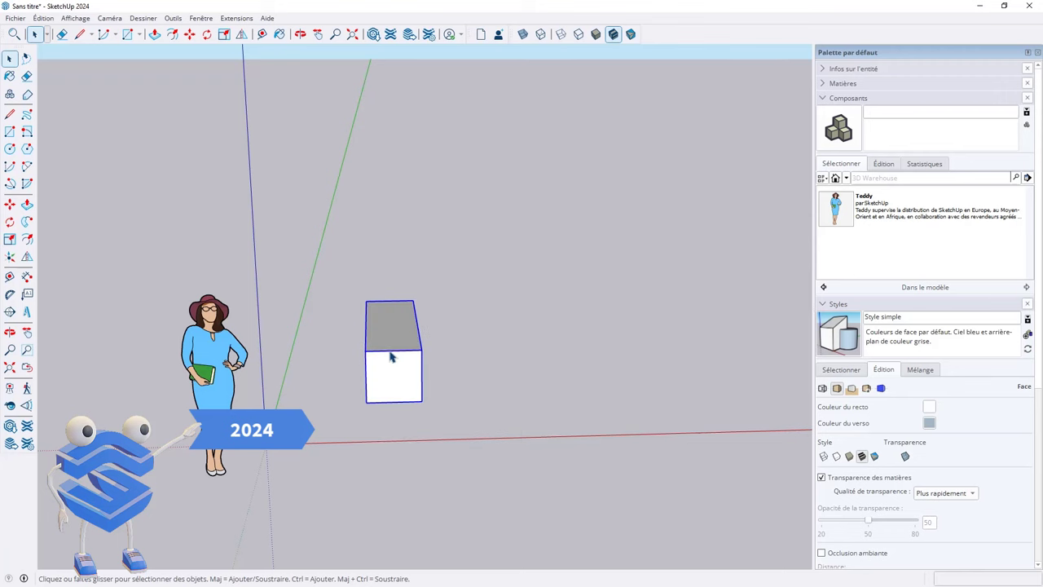
# Step: Test the Move tool's rotation on the box, then abandon it, leaving the box upright
pyautogui.scroll(3, 383, 334)
pyautogui.click(521, 311)
pyautogui.press('m')
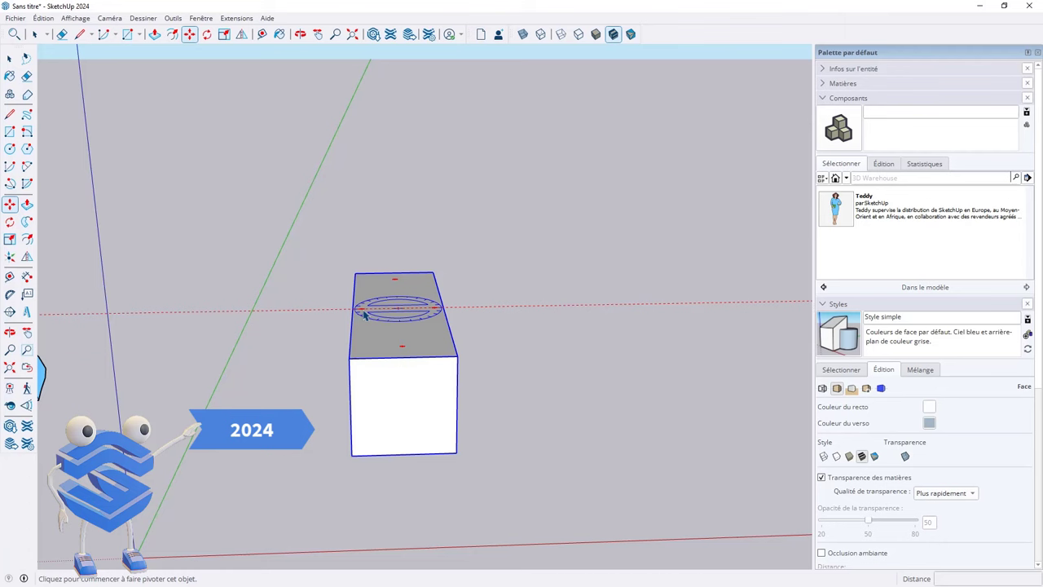
pyautogui.press('space')
pyautogui.click(537, 299)
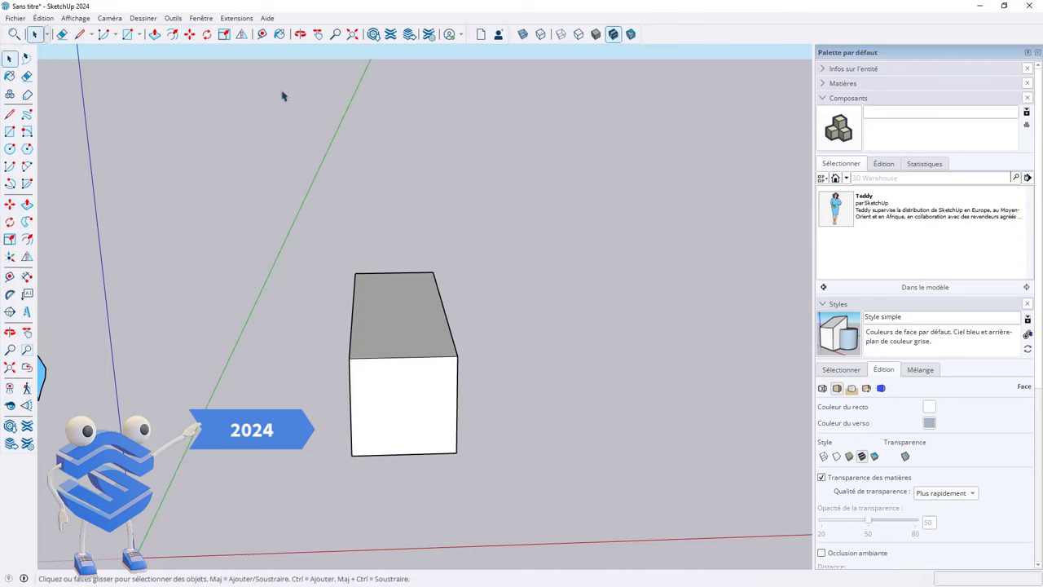
pyautogui.click(201, 18)
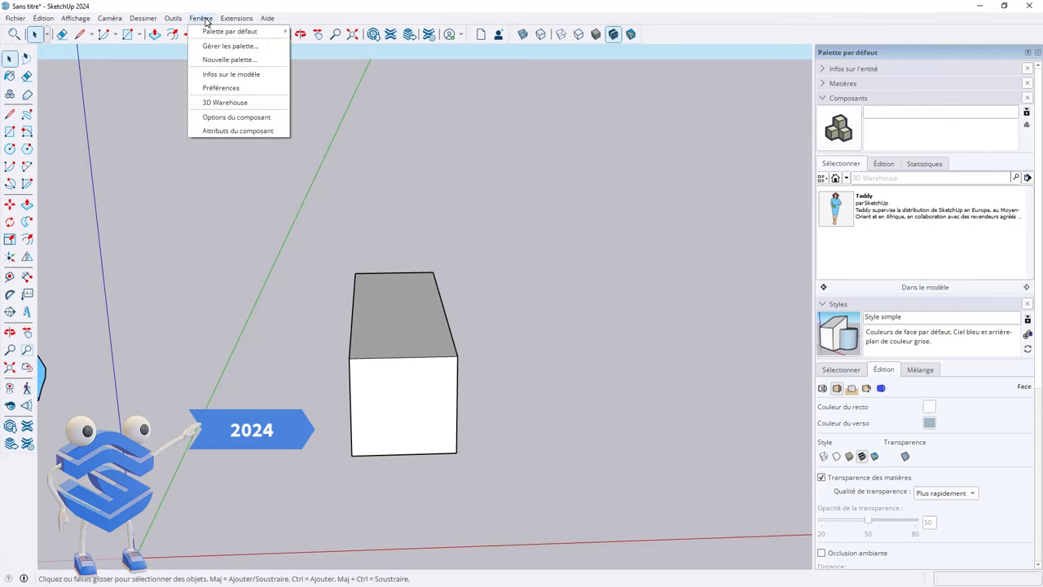
pyautogui.click(225, 88)
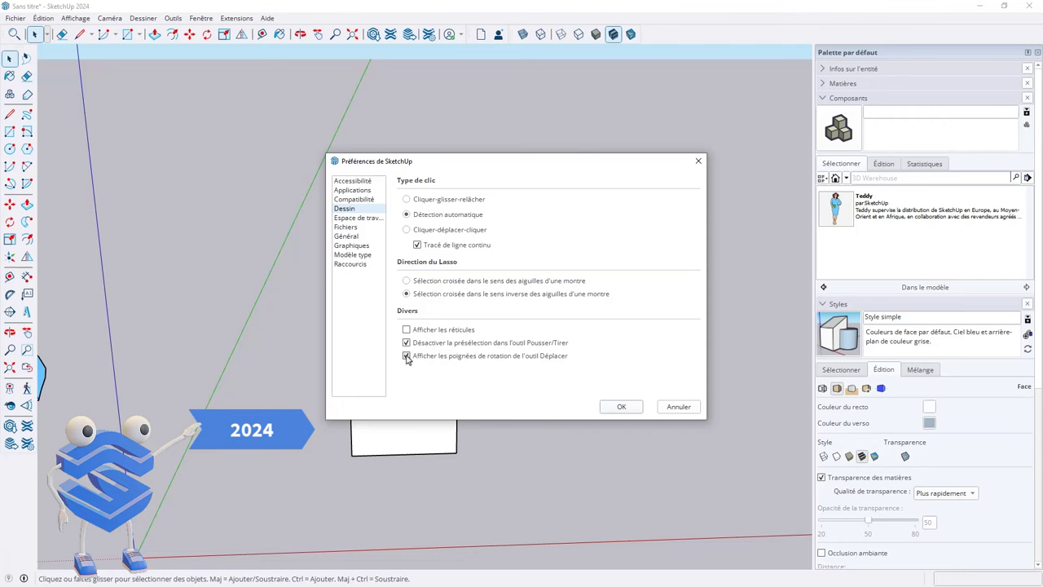
pyautogui.click(622, 407)
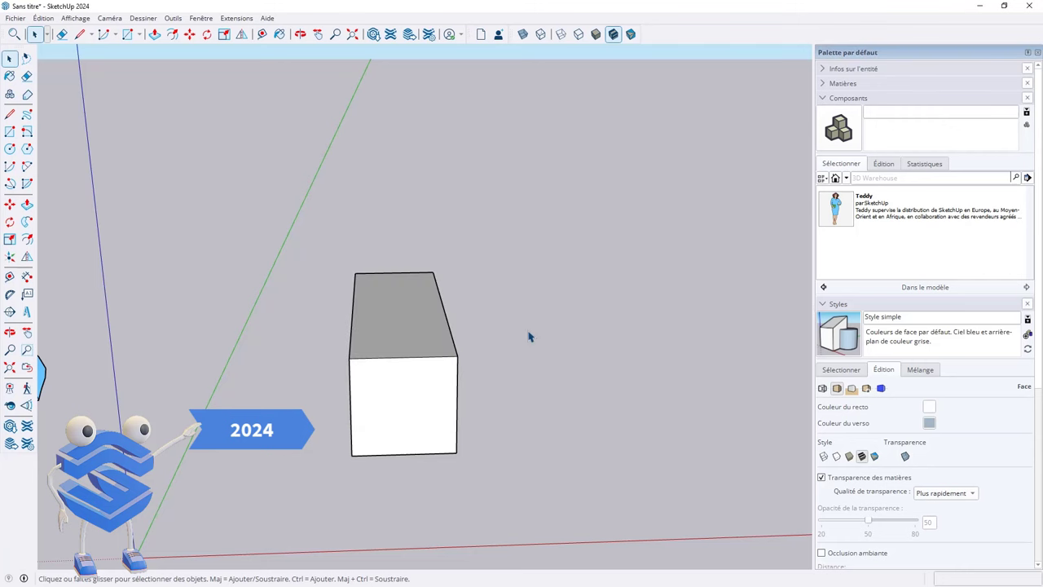
pyautogui.press('m')
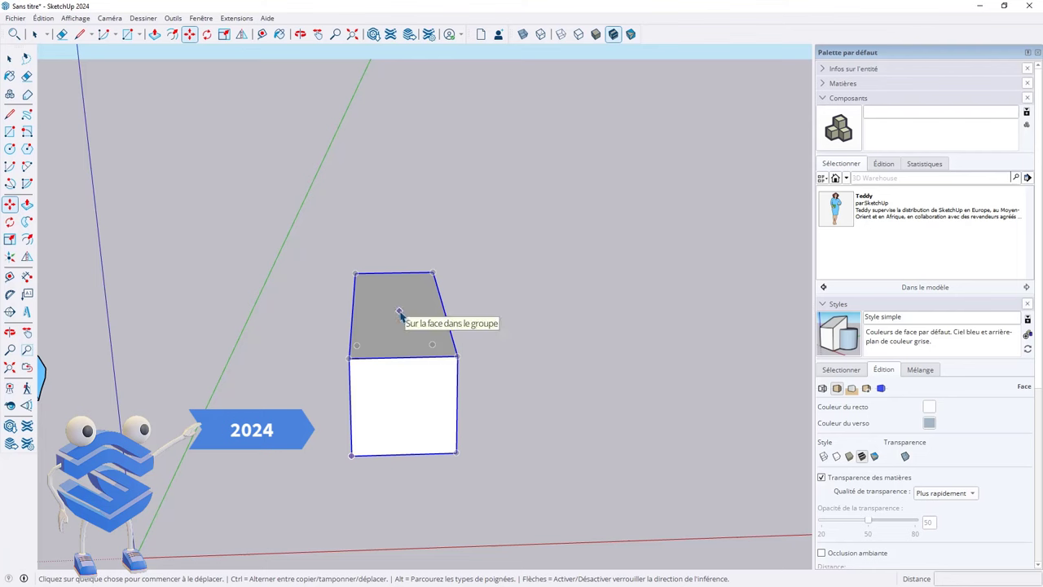
# Step: Widen the box by pushing its side face outward inside the group
pyautogui.click(399, 307)
pyautogui.press('Escape')
pyautogui.press('space')
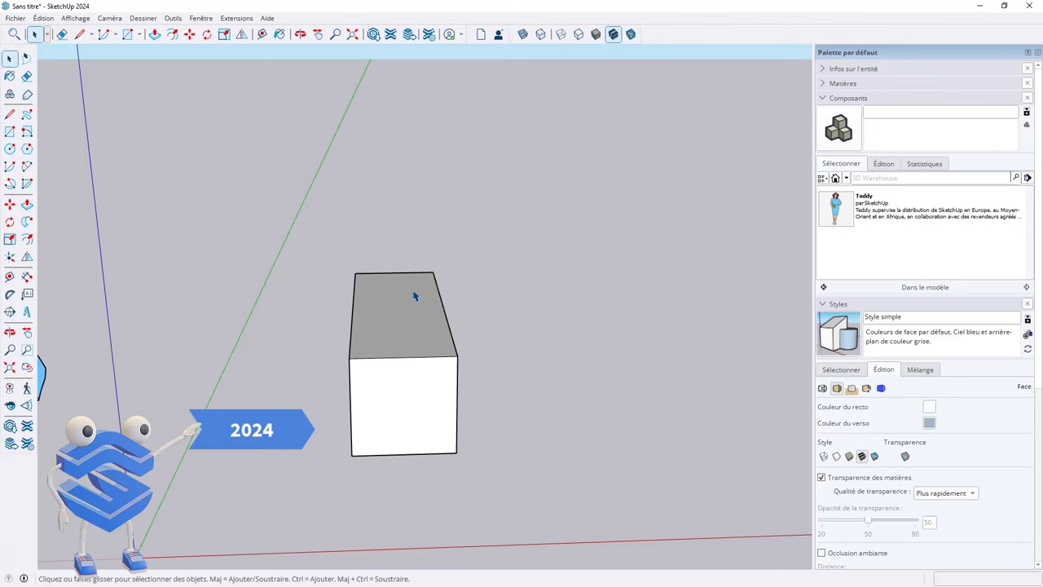
pyautogui.moveTo(499, 293)
pyautogui.mouseDown(button='middle')
pyautogui.moveTo(467, 291)
pyautogui.moveTo(508, 326)
pyautogui.moveTo(468, 272)
pyautogui.moveTo(377, 316)
pyautogui.moveTo(386, 298)
pyautogui.moveTo(315, 277)
pyautogui.moveTo(426, 290)
pyautogui.mouseUp(button='middle')
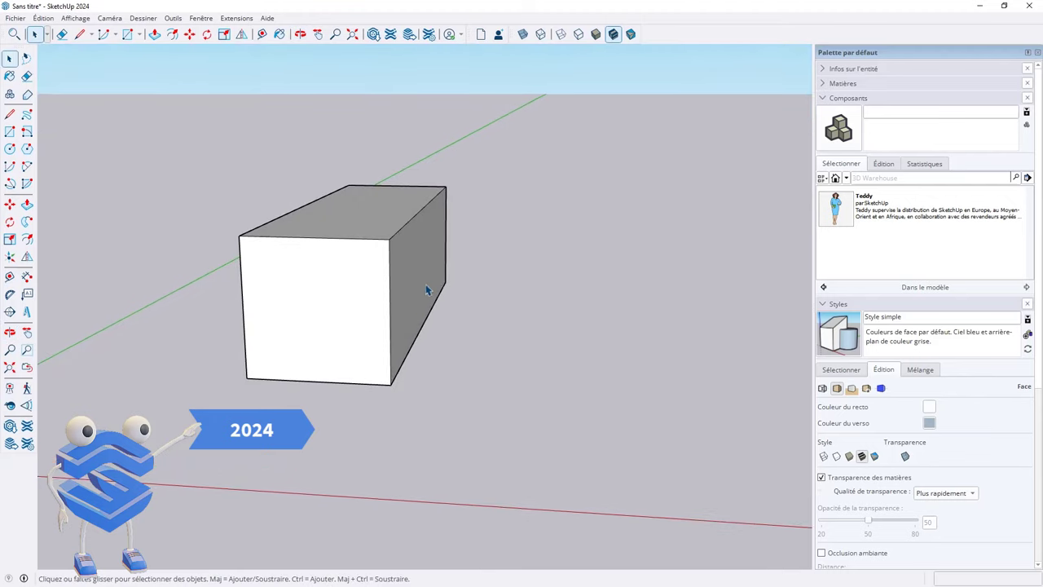
pyautogui.doubleClick(426, 285)
pyautogui.press('p')
pyautogui.click(422, 280)
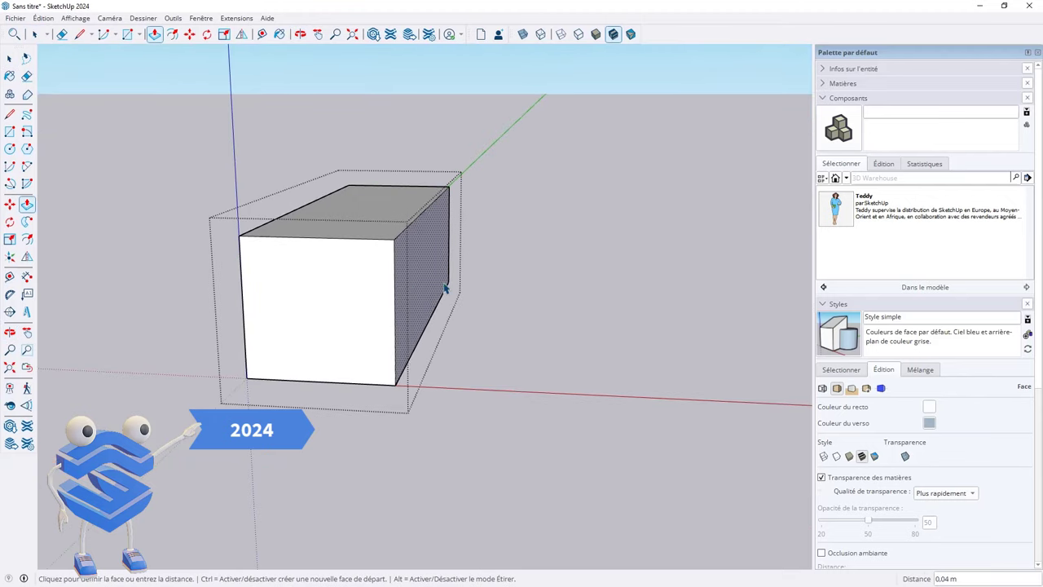
pyautogui.click(576, 292)
pyautogui.moveTo(576, 291)
pyautogui.mouseDown(button='middle')
pyautogui.moveTo(526, 335)
pyautogui.moveTo(540, 295)
pyautogui.mouseUp(button='middle')
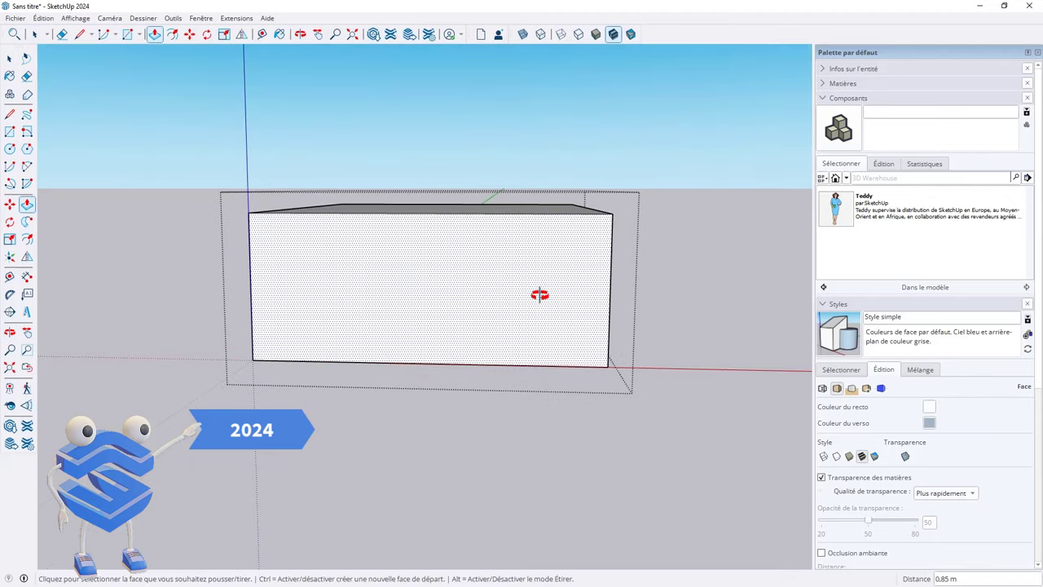
# Step: Split the front face with a slanted line and push the upper part back 2.00 m
pyautogui.press('l')
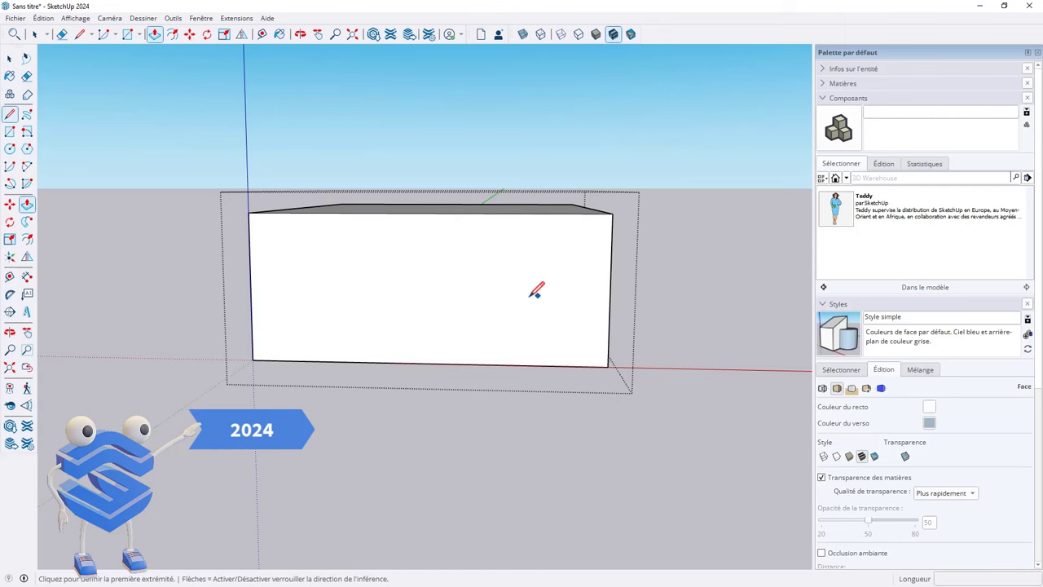
pyautogui.click(252, 310)
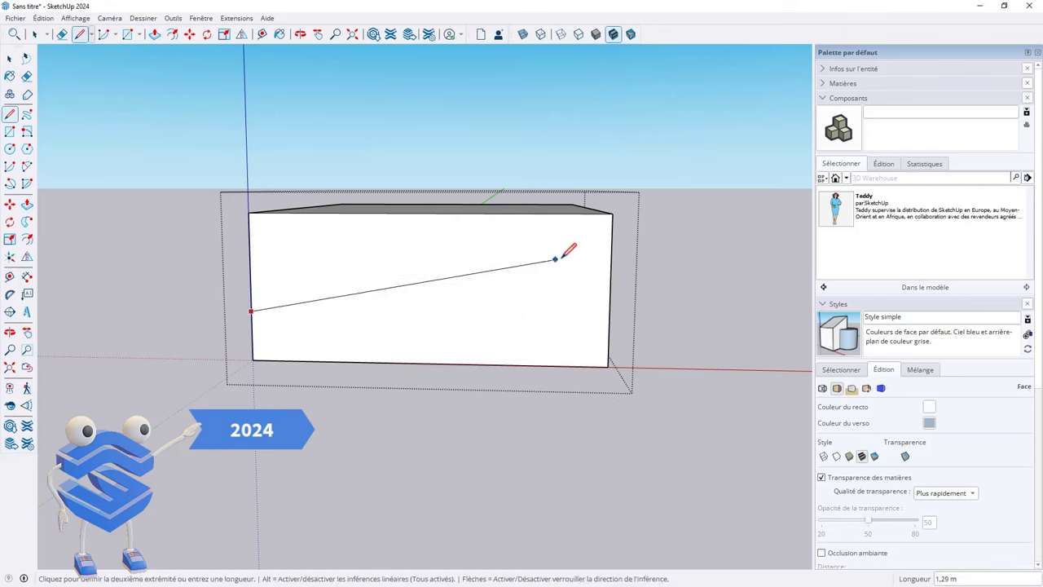
pyautogui.click(612, 238)
pyautogui.press('p')
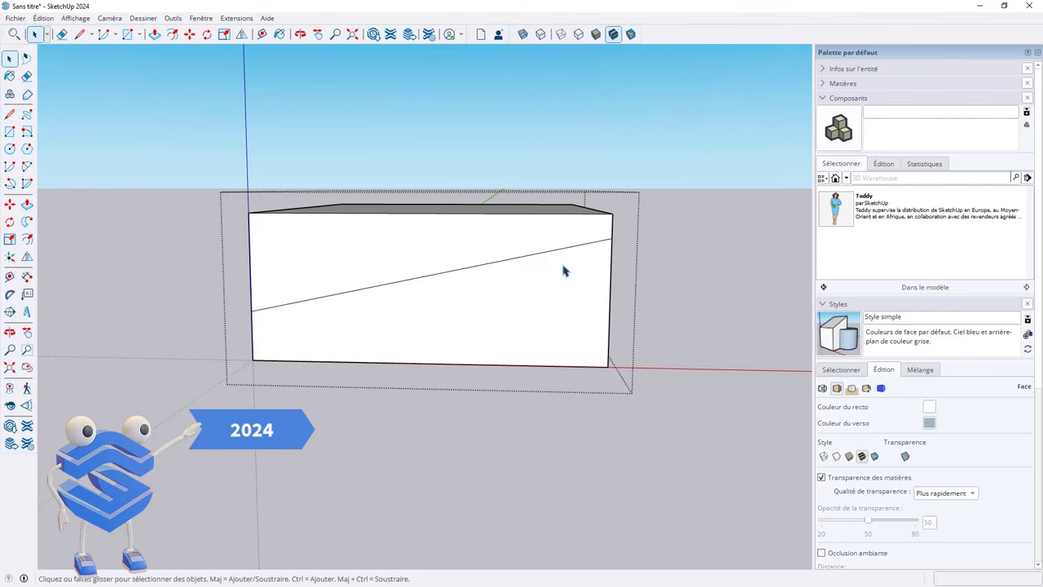
pyautogui.click(530, 245)
pyautogui.moveTo(524, 236)
pyautogui.mouseDown(button='middle')
pyautogui.moveTo(568, 215)
pyautogui.moveTo(384, 298)
pyautogui.moveTo(644, 233)
pyautogui.moveTo(670, 302)
pyautogui.mouseUp(button='middle')
pyautogui.click(740, 183)
pyautogui.press('space')
# Step: Slice the box's front with a line and push the top part away, leaving a sloped top
pyautogui.moveTo(715, 144)
pyautogui.mouseDown(button='middle')
pyautogui.moveTo(660, 200)
pyautogui.moveTo(633, 204)
pyautogui.moveTo(630, 224)
pyautogui.mouseUp(button='middle')
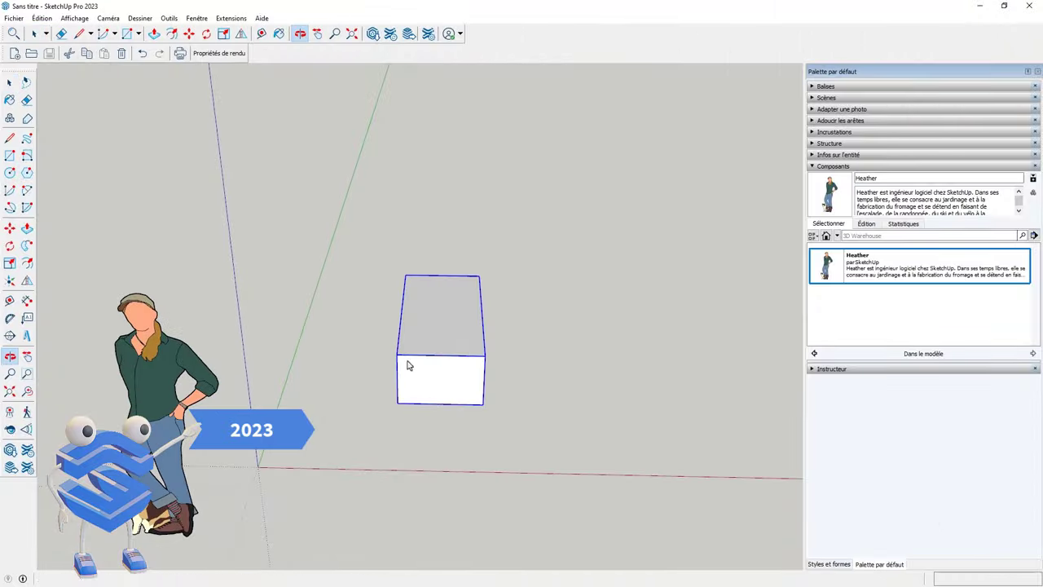
pyautogui.scroll(5, 287, 377)
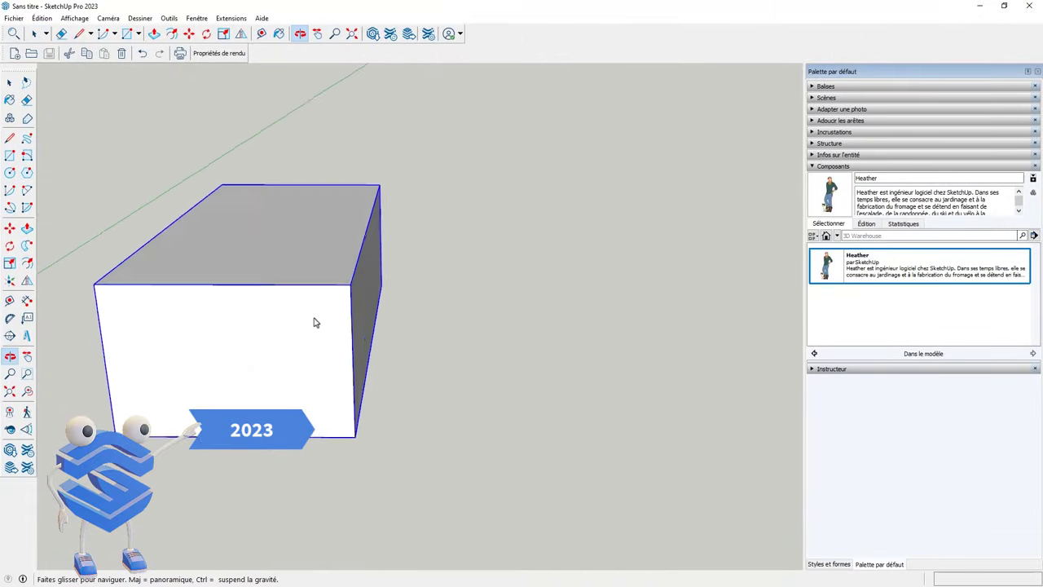
pyautogui.press('space')
pyautogui.doubleClick(315, 330)
pyautogui.press('l')
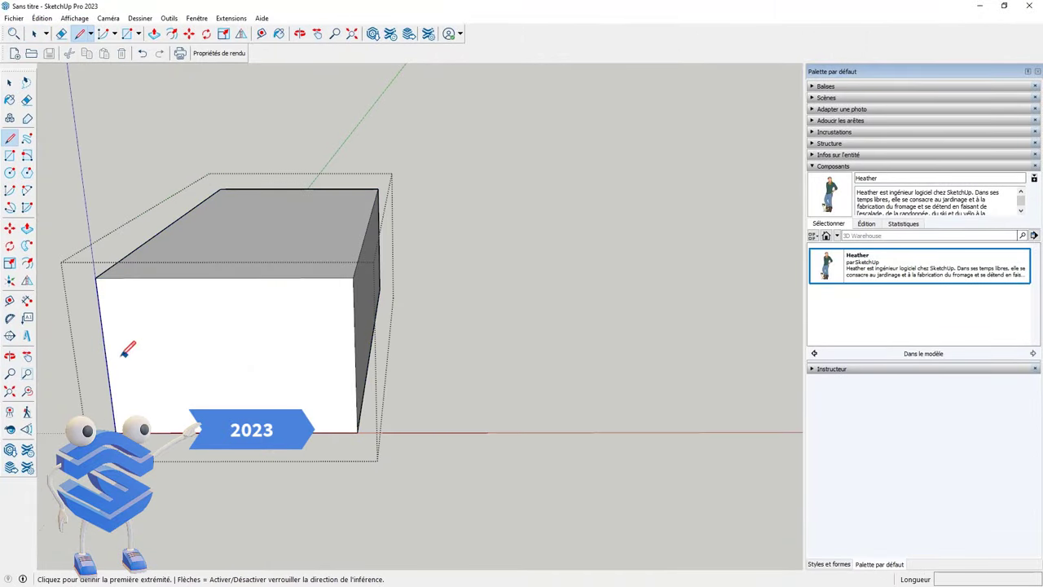
pyautogui.click(106, 366)
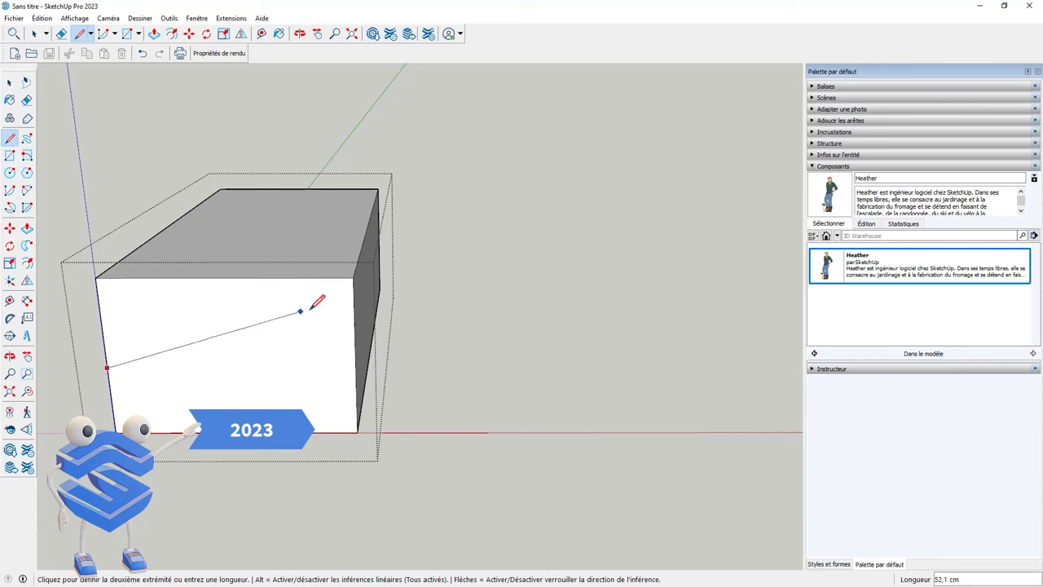
pyautogui.click(355, 304)
pyautogui.press('p')
pyautogui.click(330, 311)
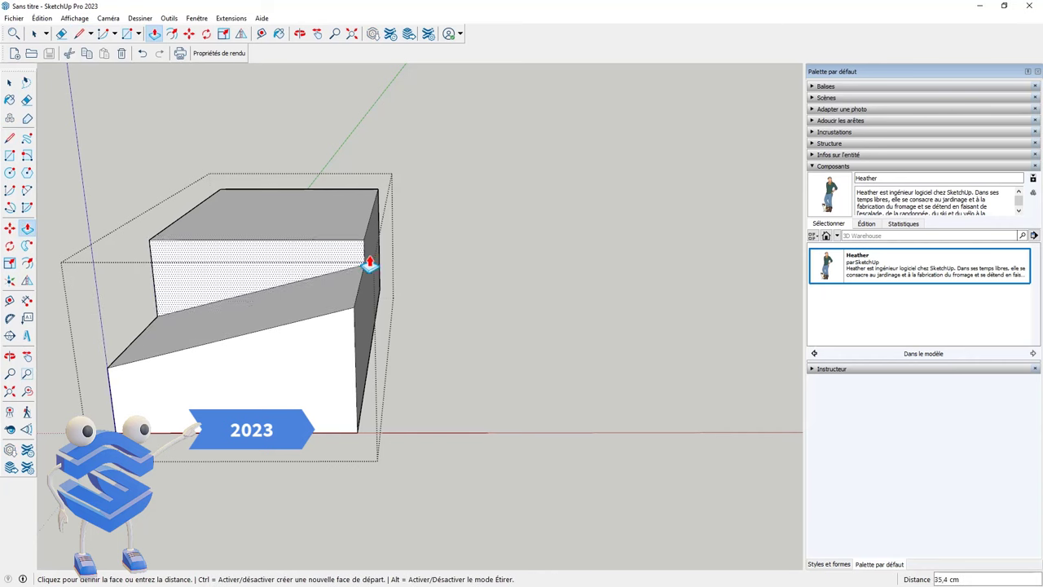
pyautogui.click(380, 234)
pyautogui.moveTo(310, 386); pyautogui.dragTo(357, 298, button='middle')
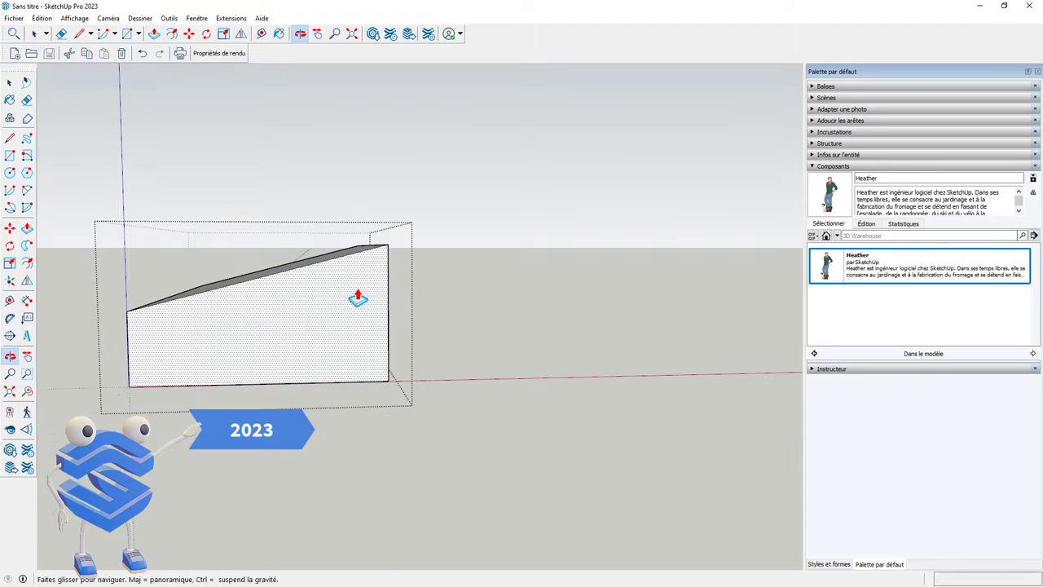
# Step: Draw a rotated rectangle on the front face, aligned parallel to the slope
pyautogui.press('r')
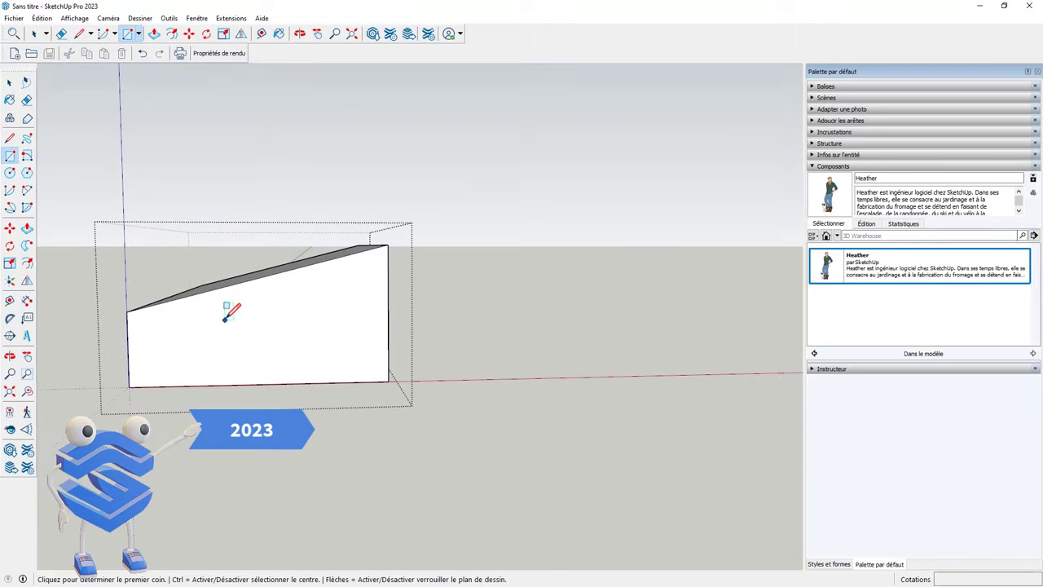
pyautogui.click(225, 318)
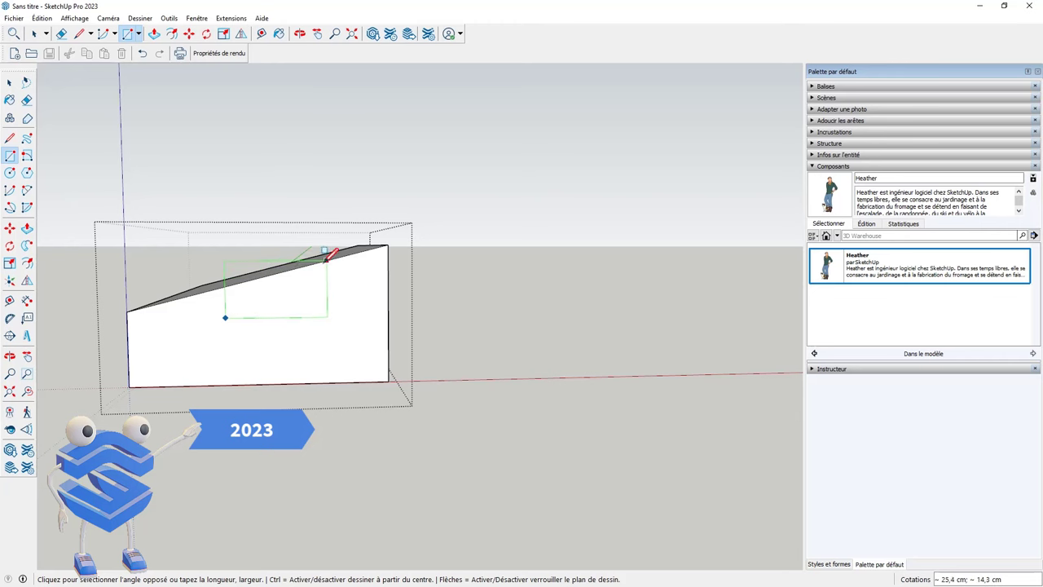
pyautogui.press('Escape')
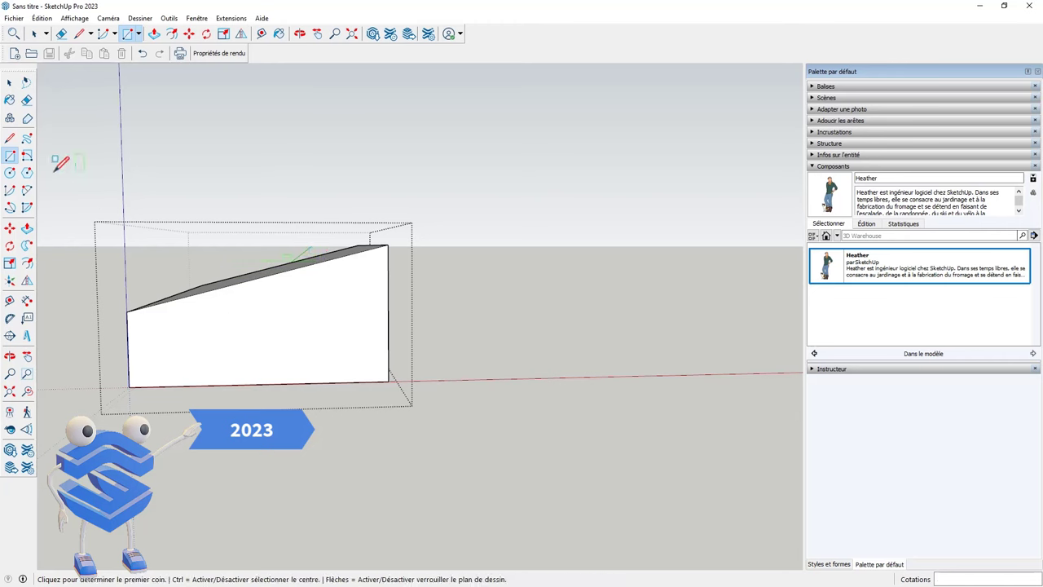
pyautogui.click(27, 155)
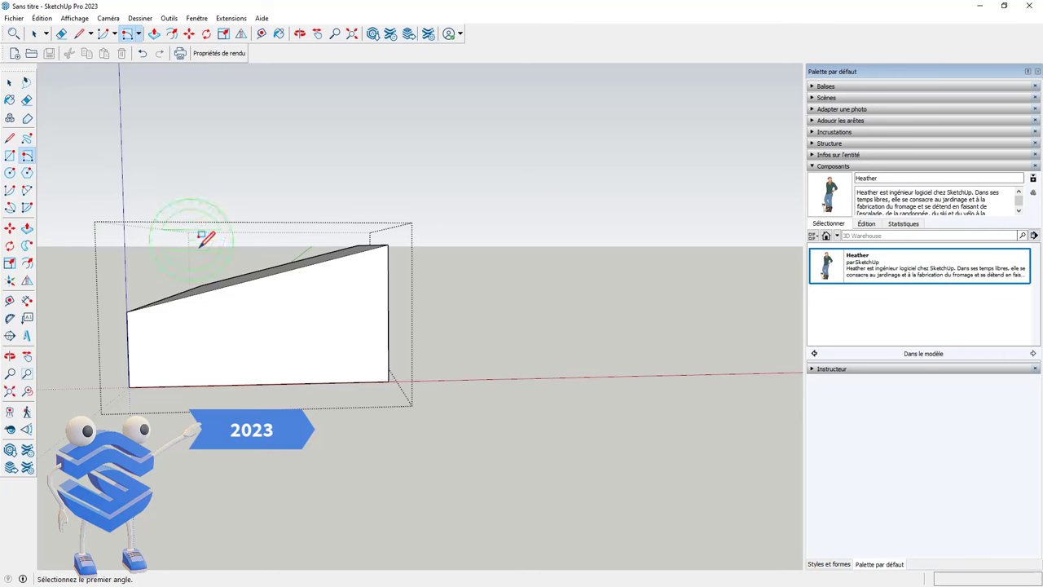
pyautogui.click(189, 294)
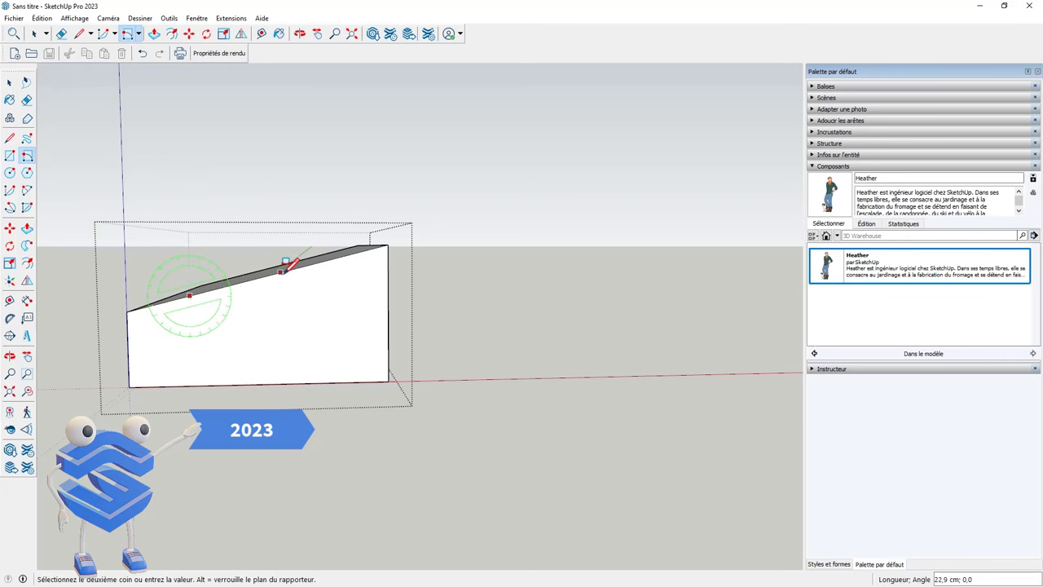
pyautogui.click(286, 269)
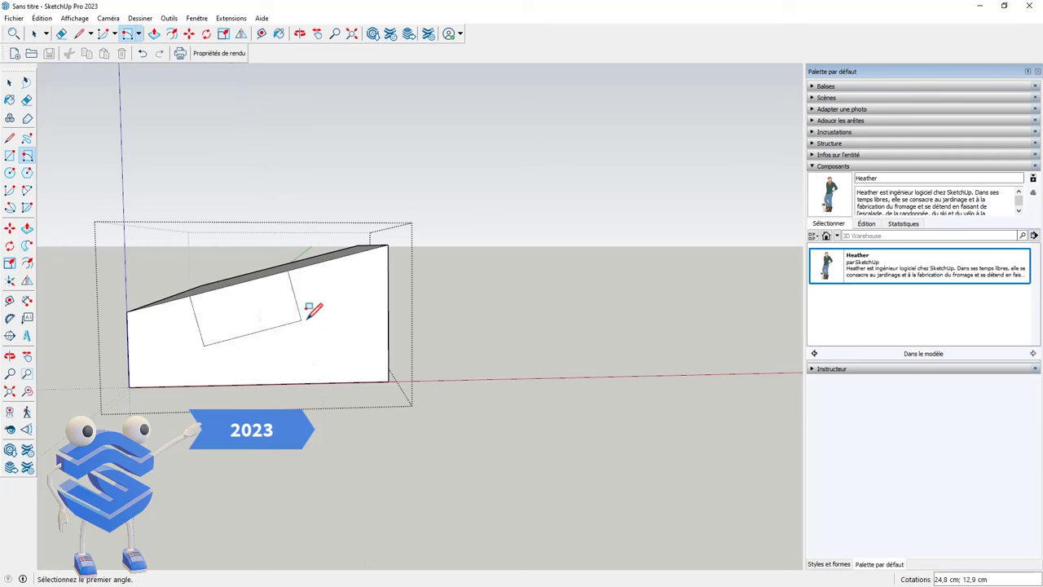
pyautogui.moveTo(315, 303); pyautogui.dragTo(507, 303, button='middle')
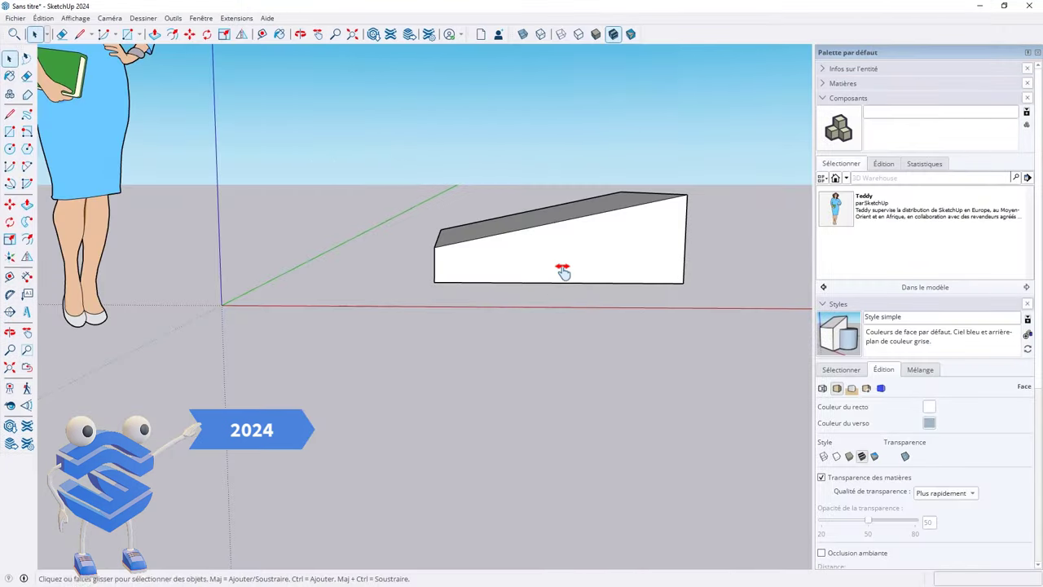
# Step: Cut a channel across the wedge's sloped top by pushing a rectangle through it
pyautogui.moveTo(562, 271)
pyautogui.mouseDown(button='middle')
pyautogui.moveTo(410, 354)
pyautogui.moveTo(495, 304)
pyautogui.mouseUp(button='middle')
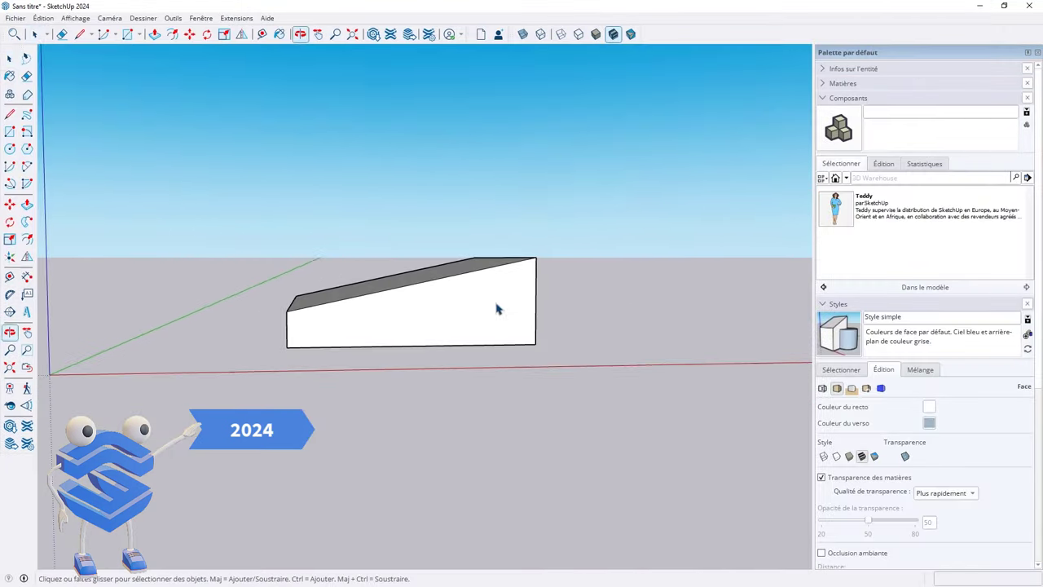
pyautogui.scroll(2, 427, 310)
pyautogui.scroll(2, 431, 308)
pyautogui.doubleClick(446, 304)
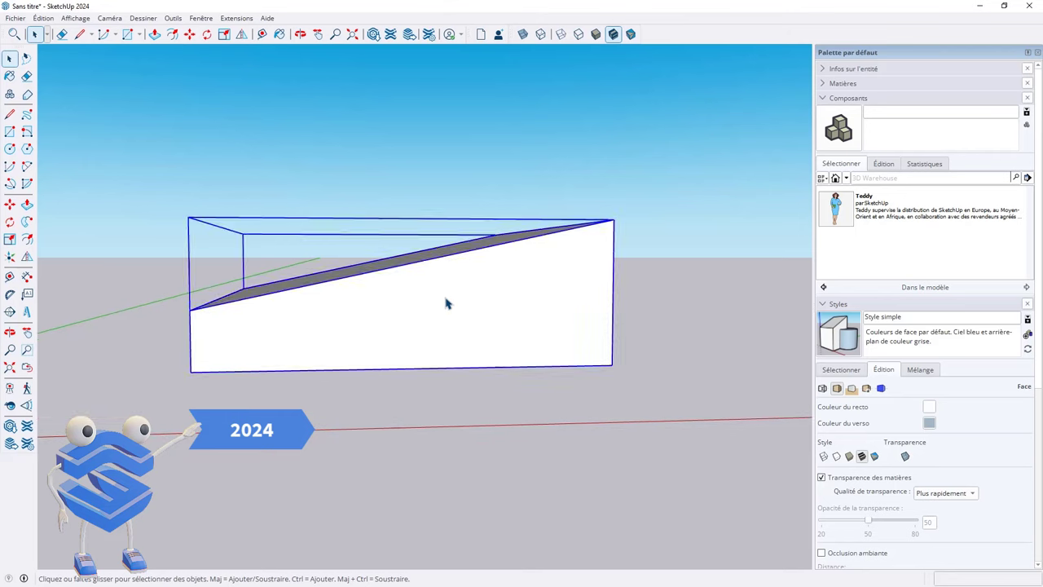
pyautogui.click(10, 131)
pyautogui.click(394, 305)
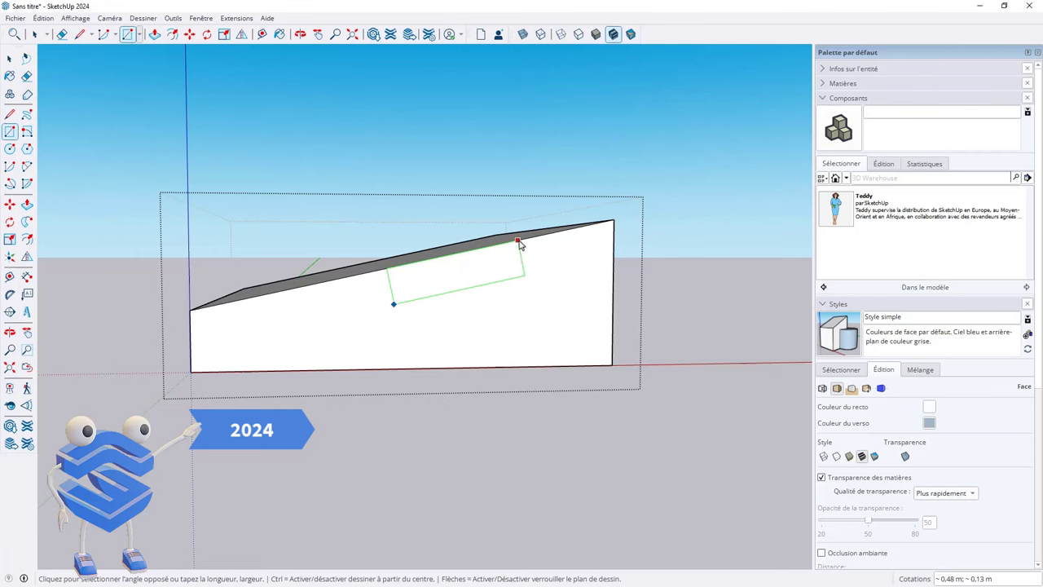
pyautogui.moveTo(506, 263); pyautogui.dragTo(668, 373, button='middle')
pyautogui.press('p')
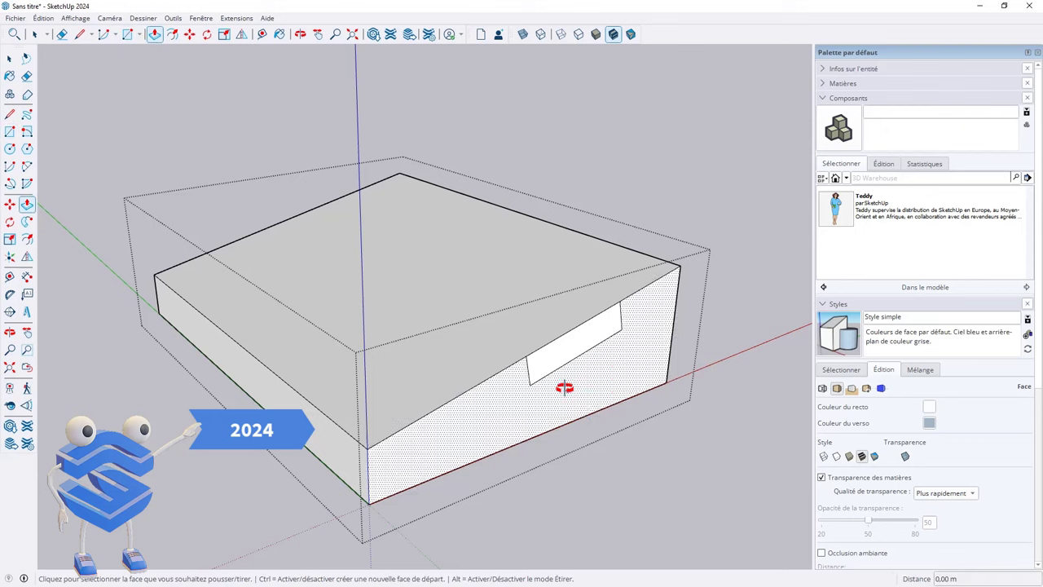
pyautogui.click(555, 356)
pyautogui.click(244, 234)
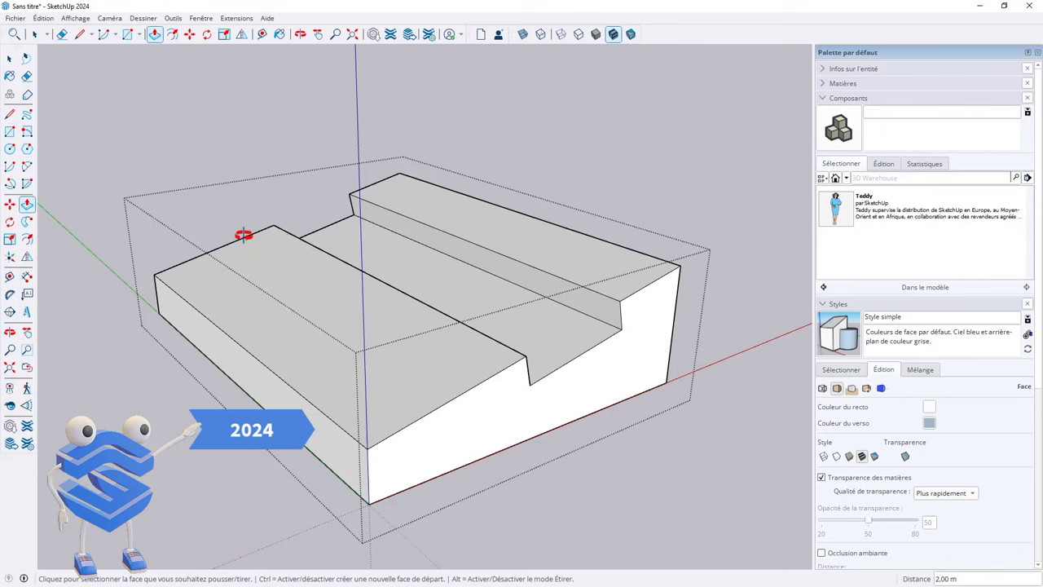
pyautogui.moveTo(244, 233)
pyautogui.mouseDown(button='middle')
pyautogui.moveTo(458, 322)
pyautogui.moveTo(500, 349)
pyautogui.mouseUp(button='middle')
pyautogui.press('space')
pyautogui.scroll(-5, 505, 334)
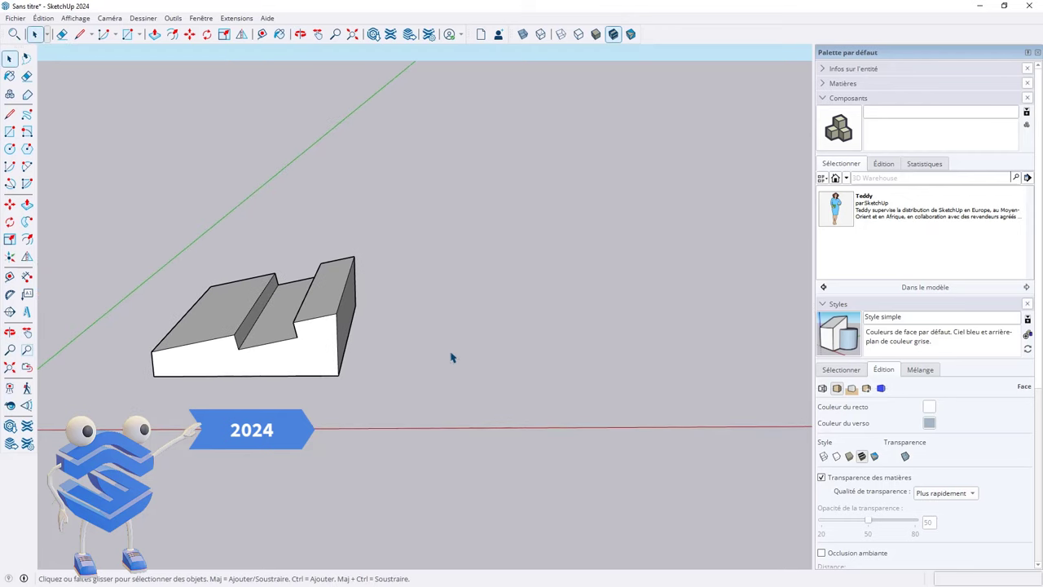
# Step: Draw a narrow rectangle beside the wedge and raise it into a 1.40 m tall box
pyautogui.press('r')
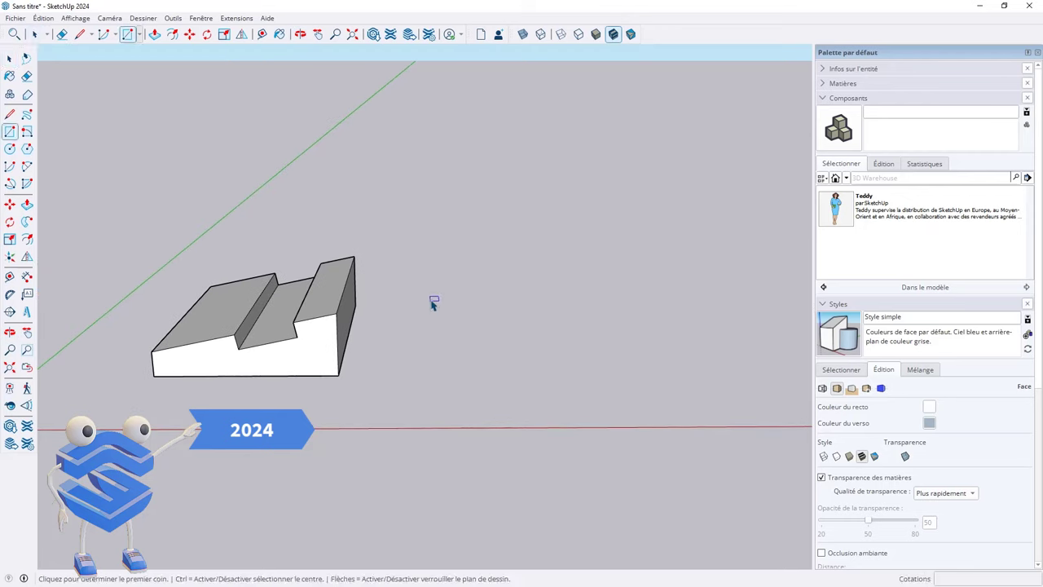
pyautogui.click(430, 298)
pyautogui.click(461, 373)
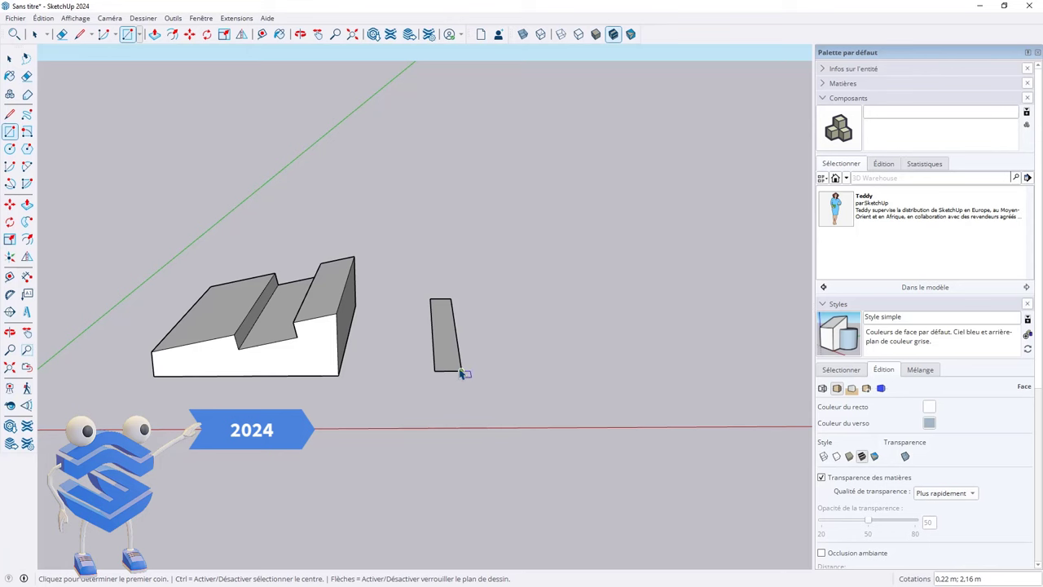
pyautogui.press('p')
pyautogui.click(457, 365)
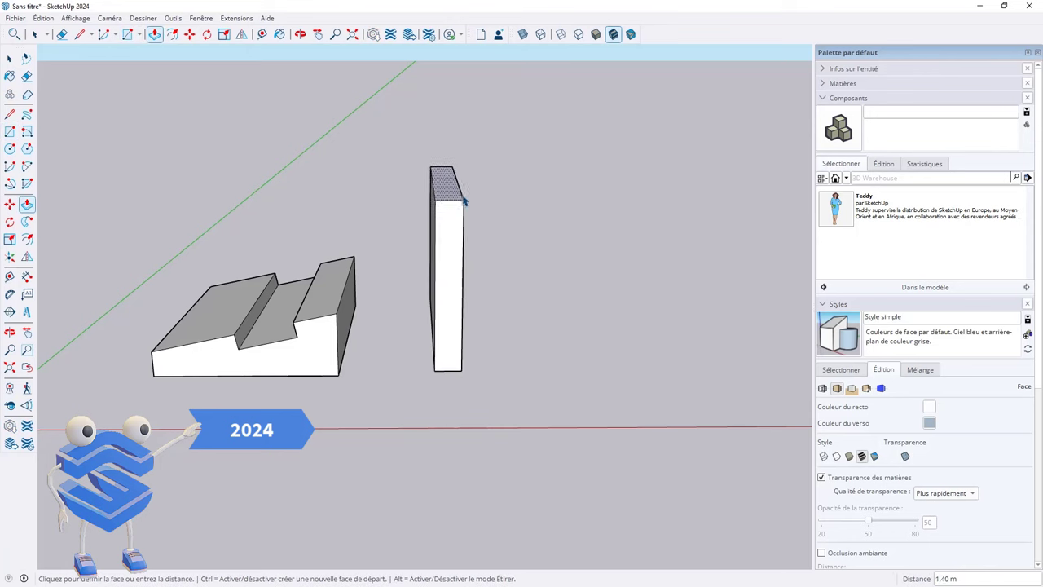
pyautogui.click(464, 201)
pyautogui.press('space')
# Step: Group the tall box and copy it 0.62 m to the right
pyautogui.moveTo(410, 138); pyautogui.dragTo(510, 409)
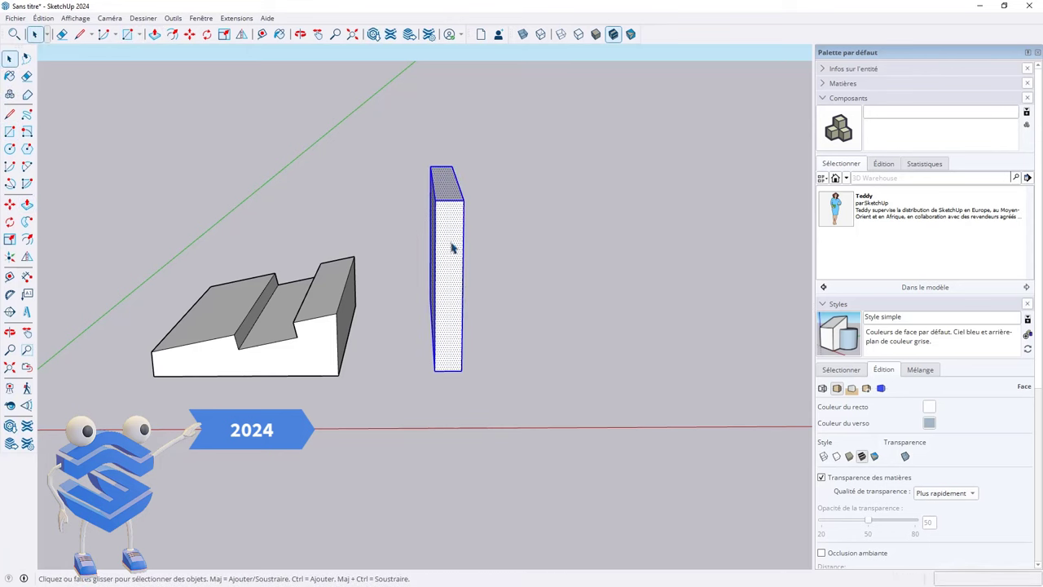
pyautogui.rightClick(449, 221)
pyautogui.click(487, 326)
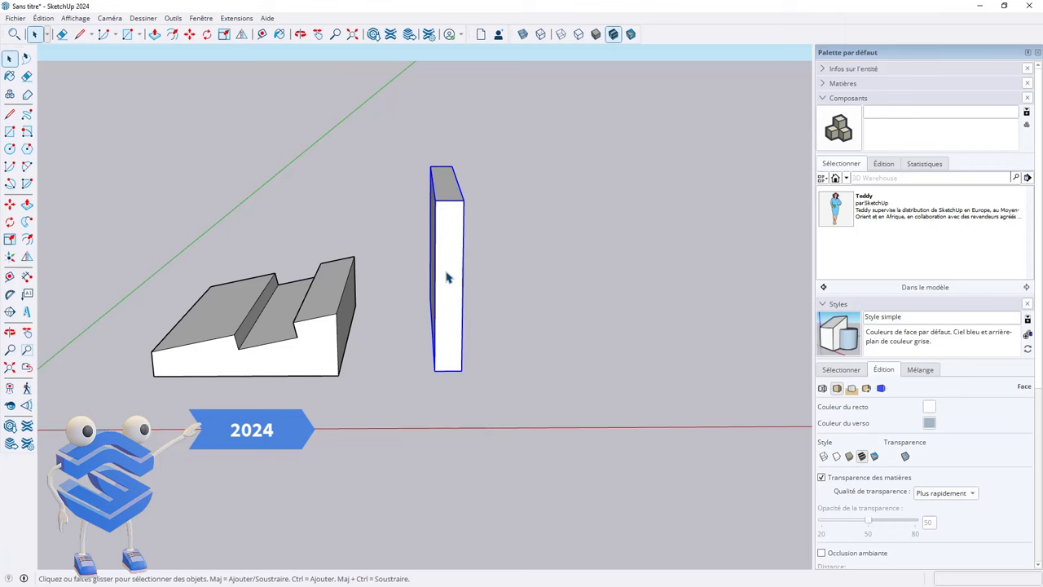
pyautogui.press('m')
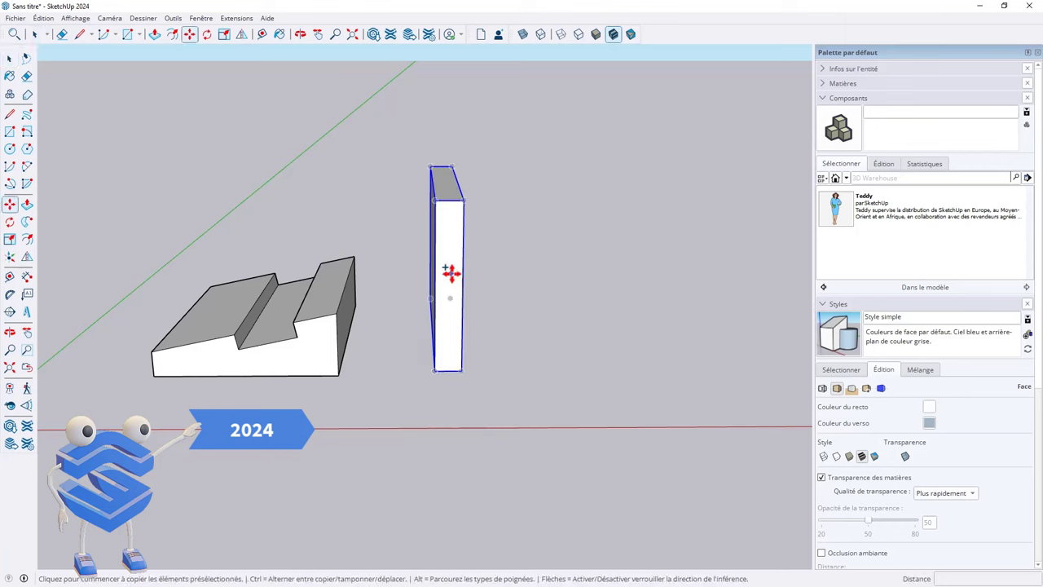
pyautogui.click(450, 273)
pyautogui.click(538, 300)
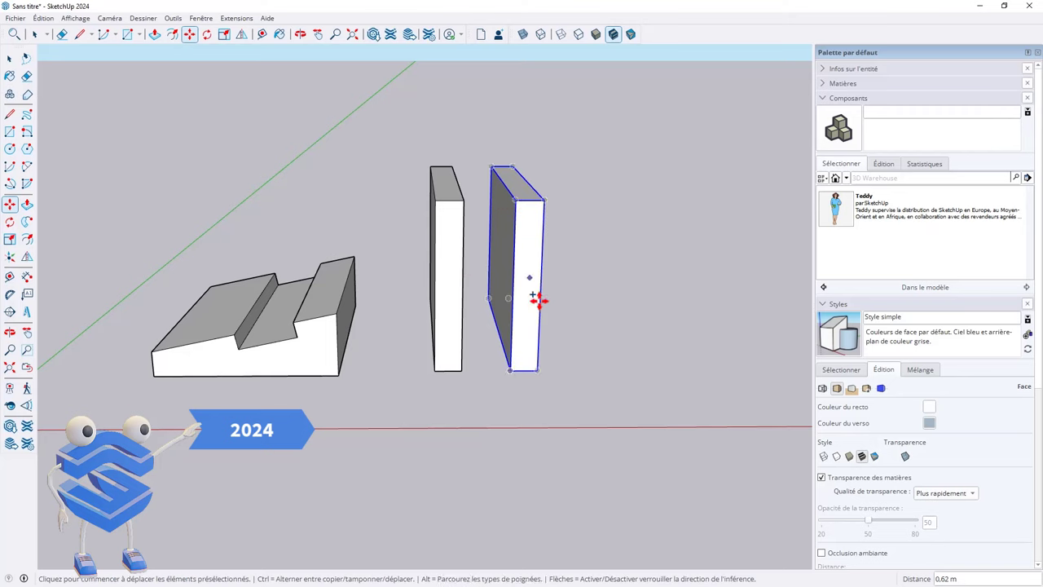
pyautogui.moveTo(538, 300)
pyautogui.mouseDown(button='middle')
pyautogui.moveTo(533, 342)
pyautogui.moveTo(501, 354)
pyautogui.moveTo(514, 360)
pyautogui.mouseUp(button='middle')
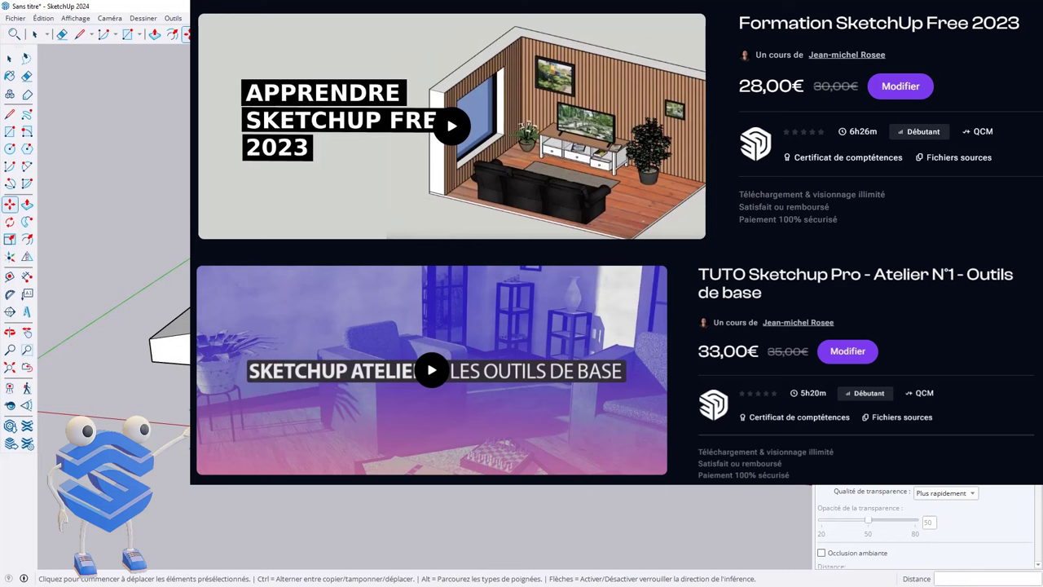
# Step: Push the right-hand box's side face in about 0.11 m to make it thinner
pyautogui.press('space')
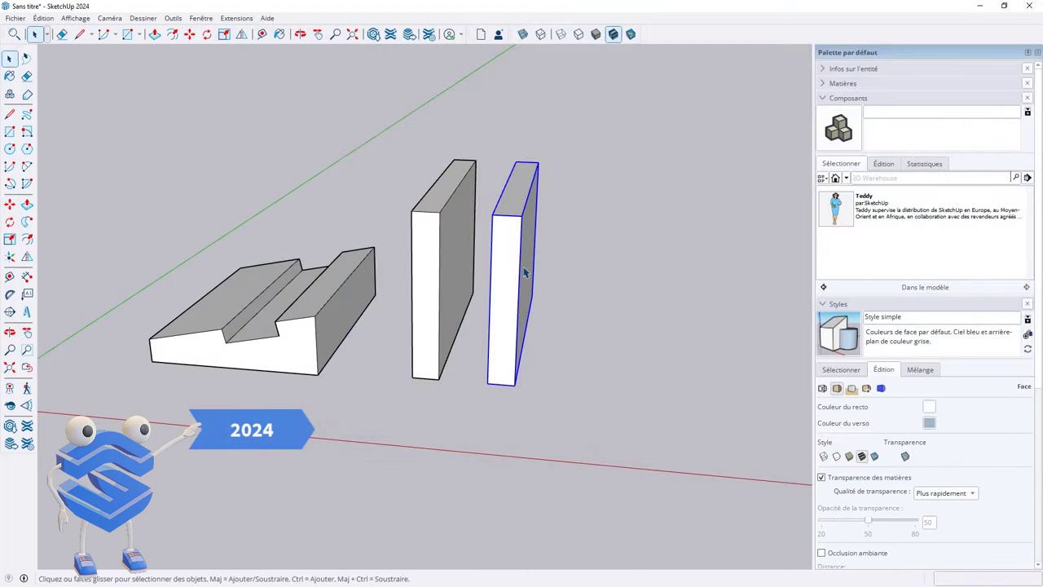
pyautogui.doubleClick(526, 273)
pyautogui.press('p')
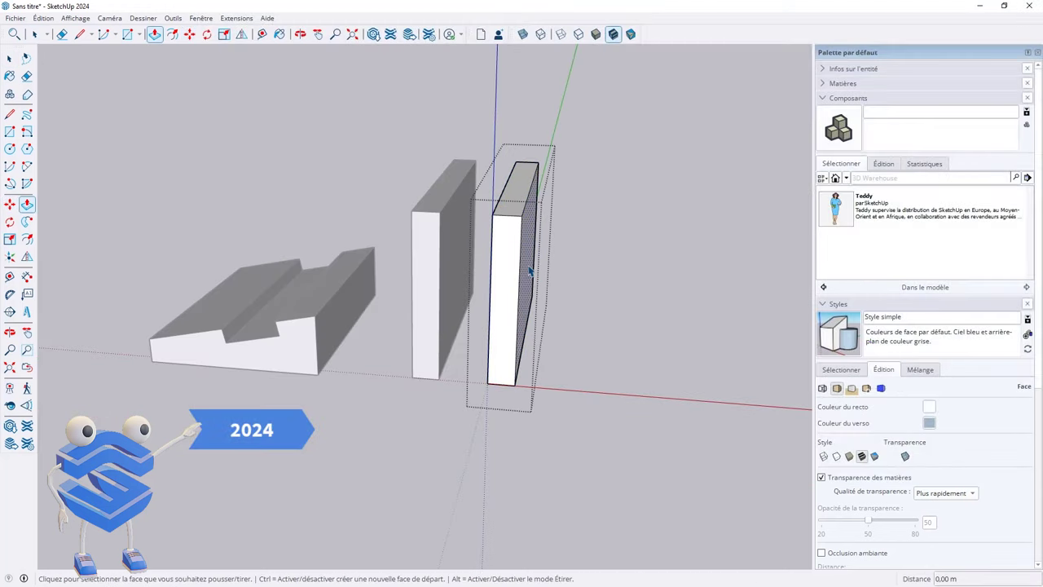
pyautogui.click(533, 289)
pyautogui.click(506, 269)
pyautogui.press('space')
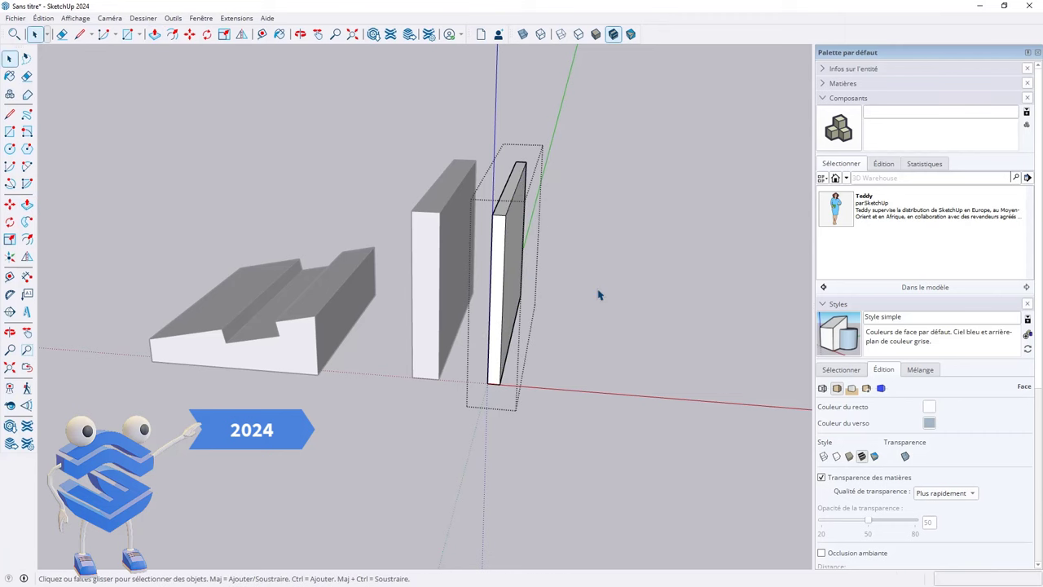
pyautogui.moveTo(601, 293); pyautogui.dragTo(583, 307, button='middle')
pyautogui.scroll(3, 526, 324)
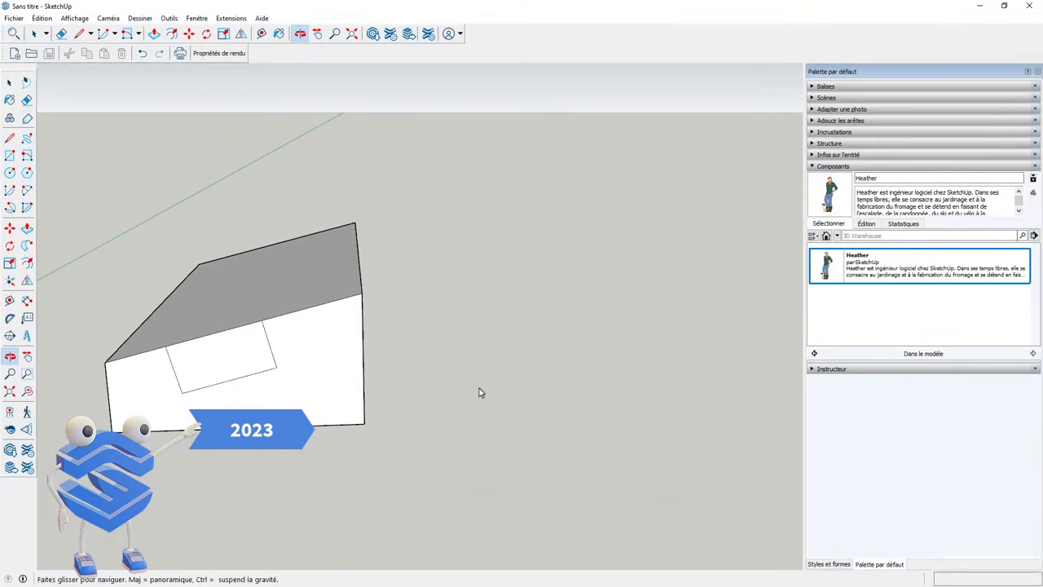
# Step: Draw a rectangle on the ground beside the block and extrude it into a tall box
pyautogui.press('space')
pyautogui.moveTo(479, 393); pyautogui.dragTo(436, 381, button='middle')
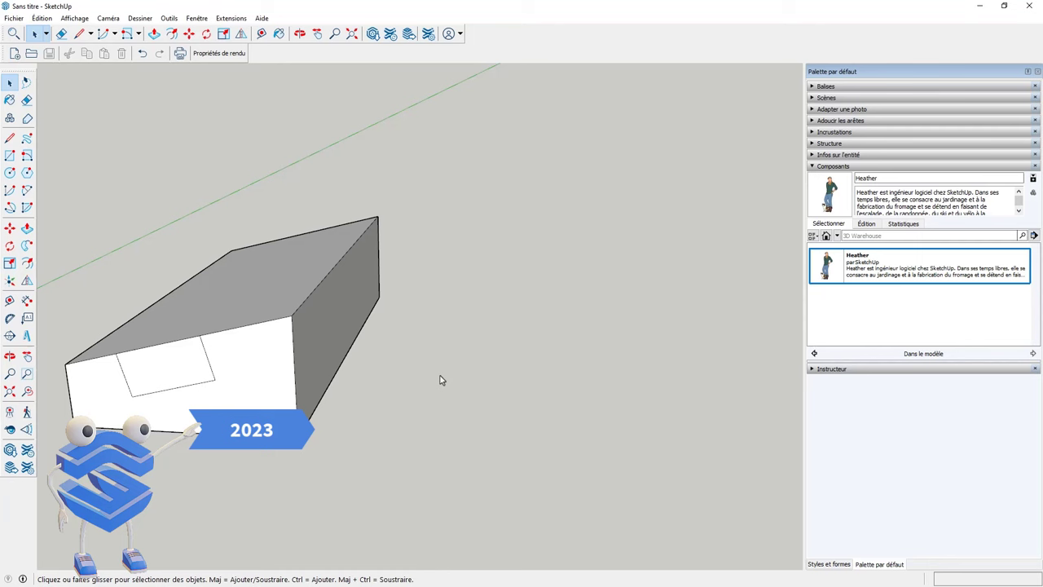
pyautogui.press('r')
pyautogui.click(438, 345)
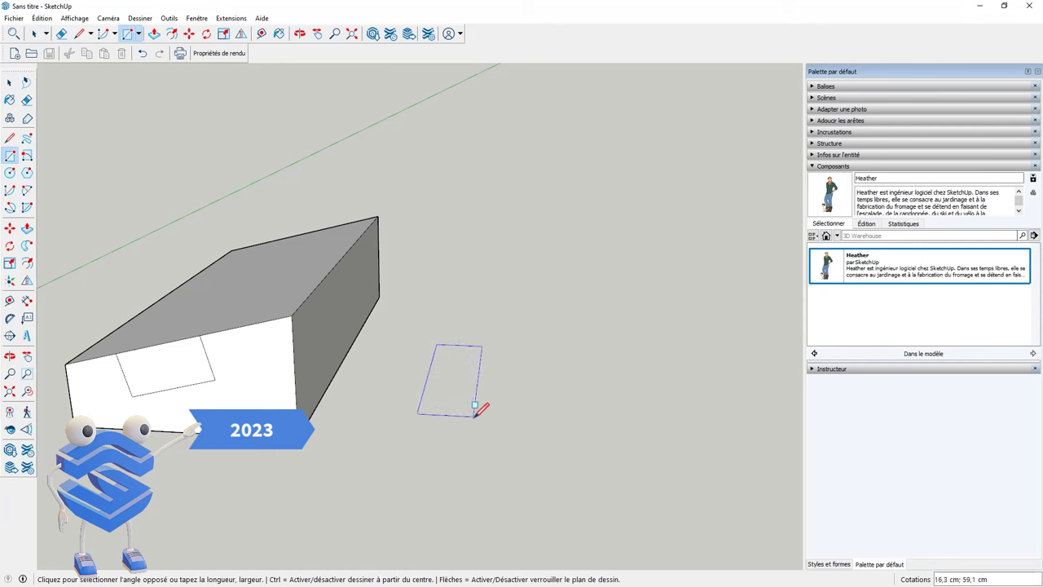
pyautogui.click(447, 416)
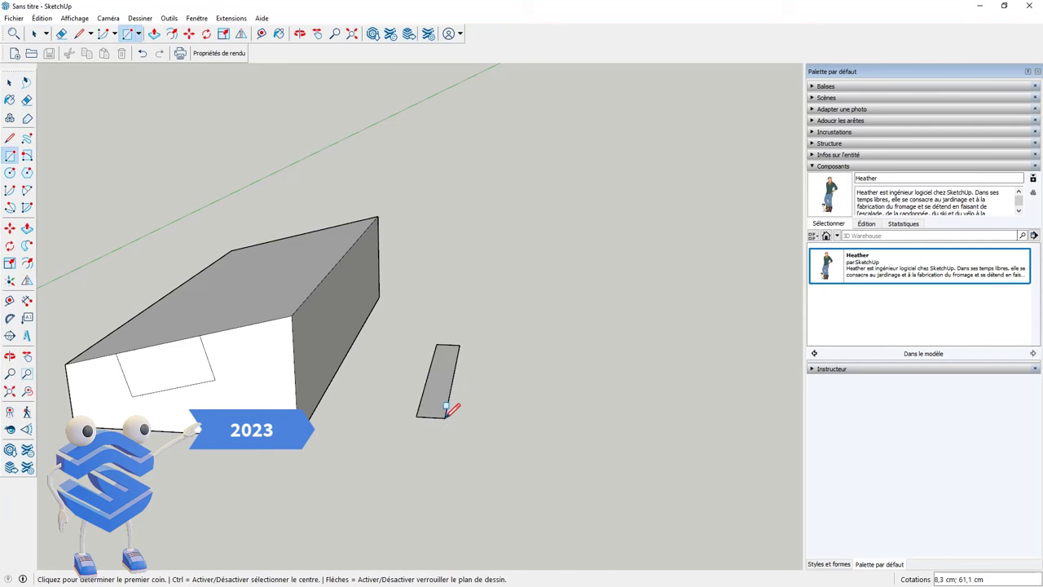
pyautogui.press('p')
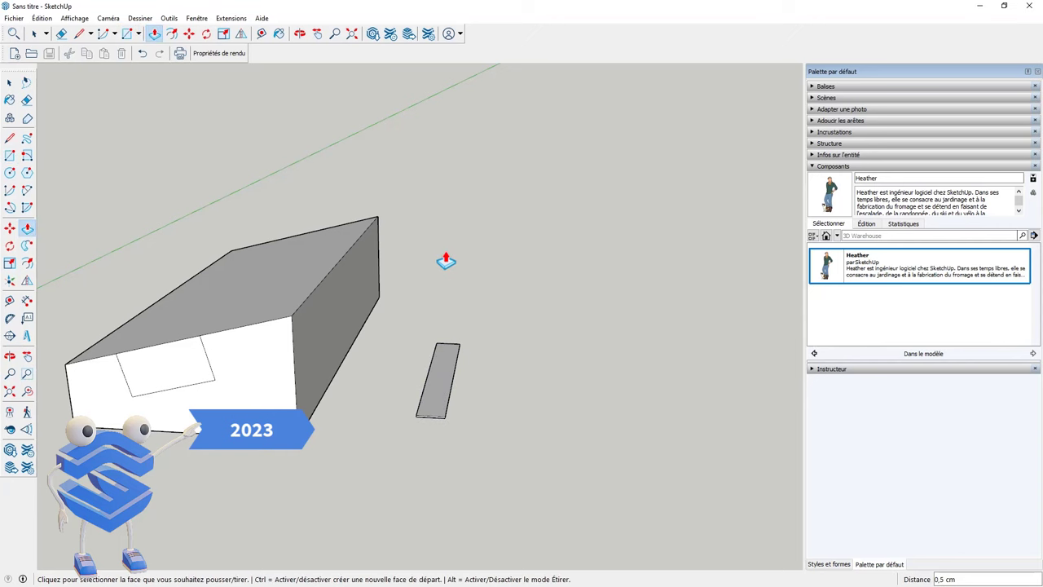
pyautogui.click(443, 361)
pyautogui.click(440, 244)
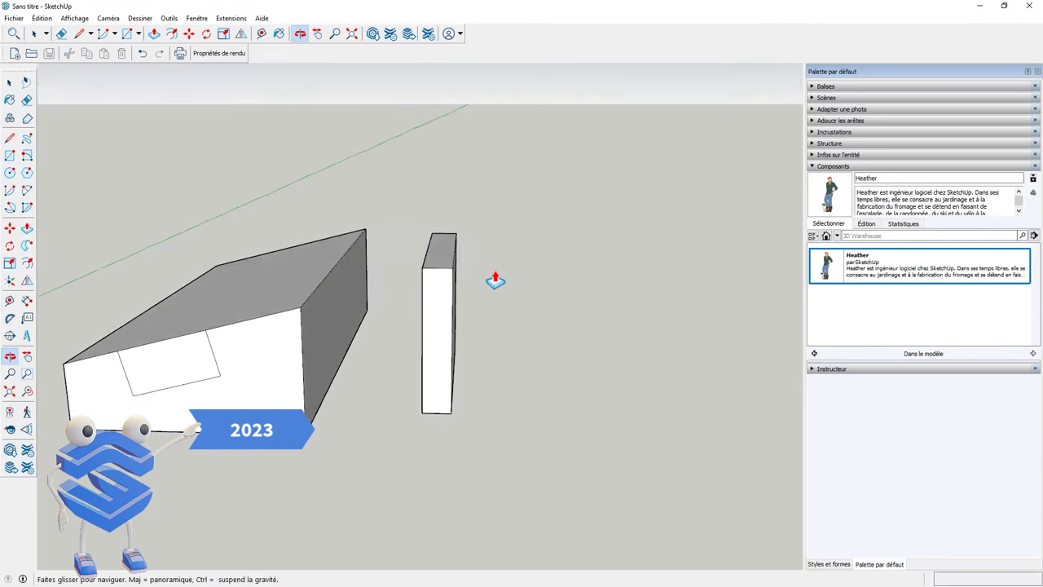
pyautogui.press('space')
# Step: Make the tall box a group (Créer un groupe) and place a copy just to its right
pyautogui.moveTo(404, 215); pyautogui.dragTo(489, 420)
pyautogui.rightClick(436, 303)
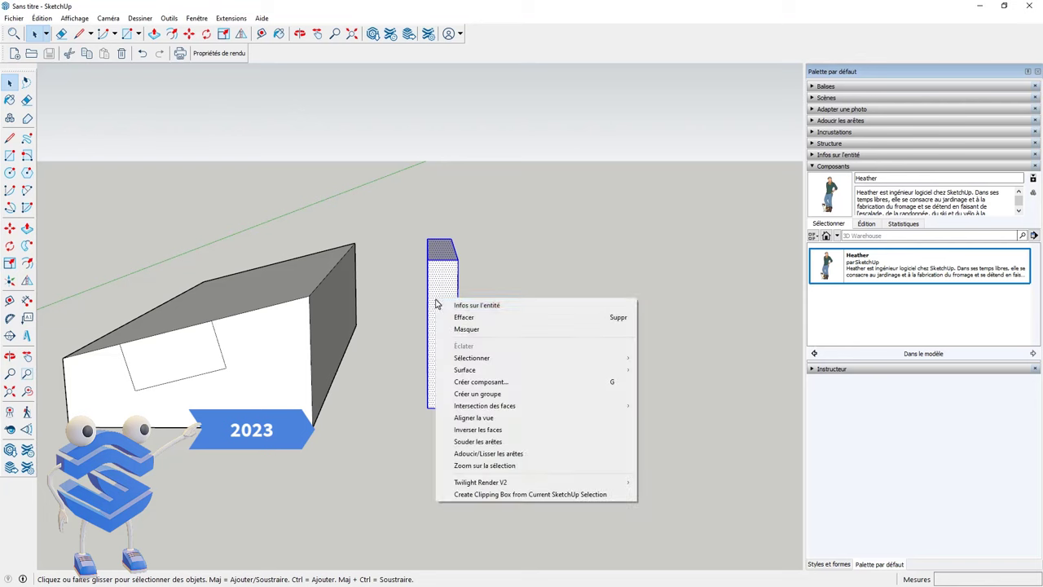
pyautogui.click(477, 394)
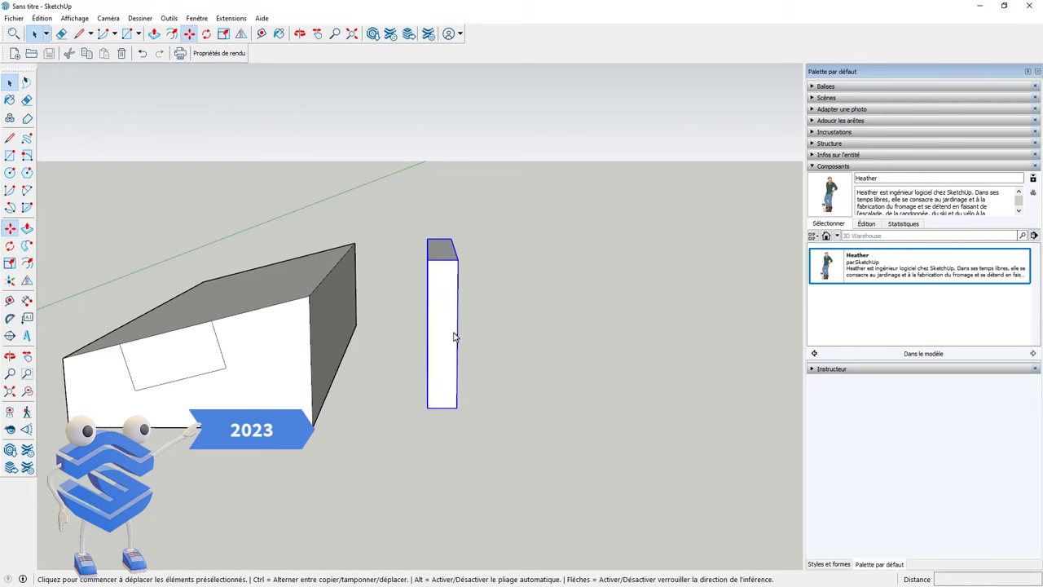
pyautogui.press('m')
pyautogui.press('ctrl')
pyautogui.click(454, 336)
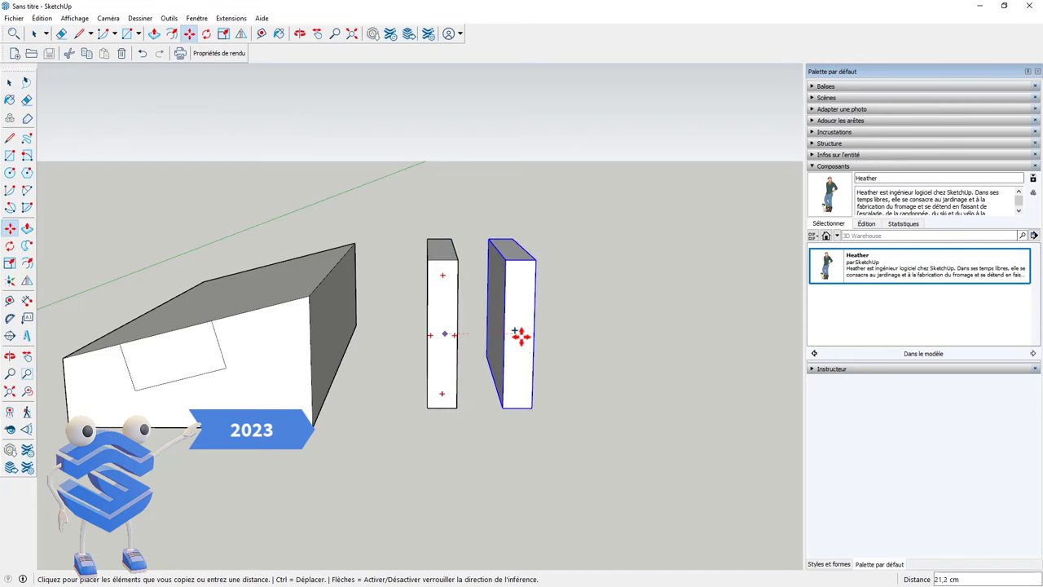
pyautogui.click(522, 337)
pyautogui.moveTo(559, 358); pyautogui.dragTo(516, 342, button='middle')
pyautogui.press('space')
# Step: Thin the copied box into a board by pushing its side face inward
pyautogui.doubleClick(513, 318)
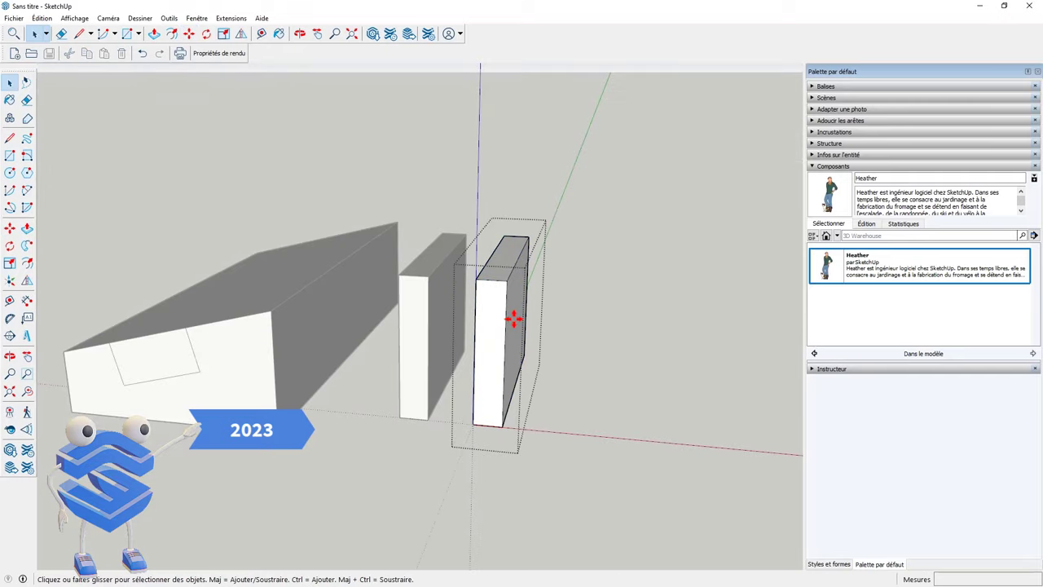
pyautogui.press('p')
pyautogui.click(518, 319)
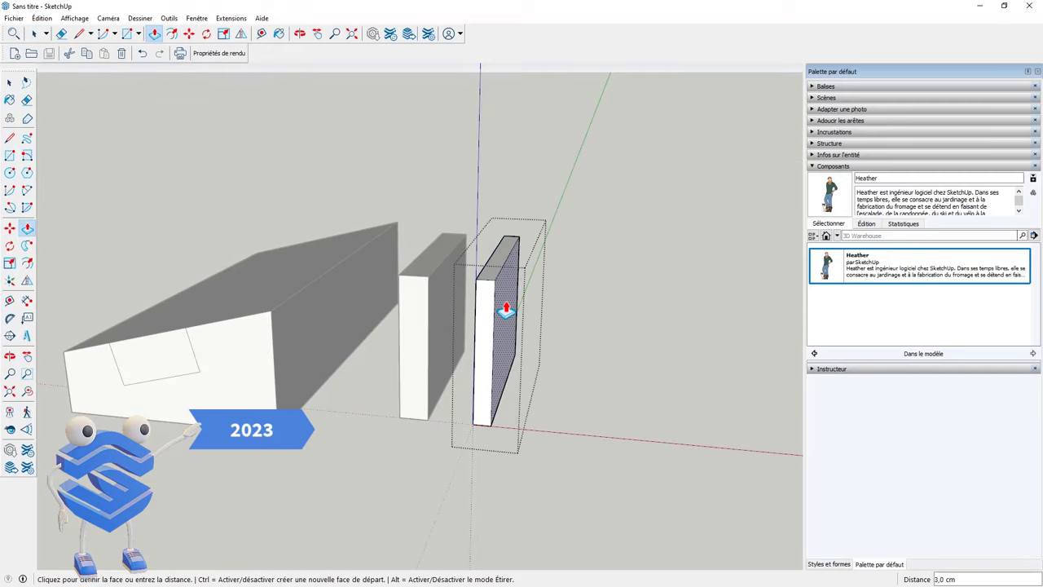
pyautogui.click(505, 307)
pyautogui.press('space')
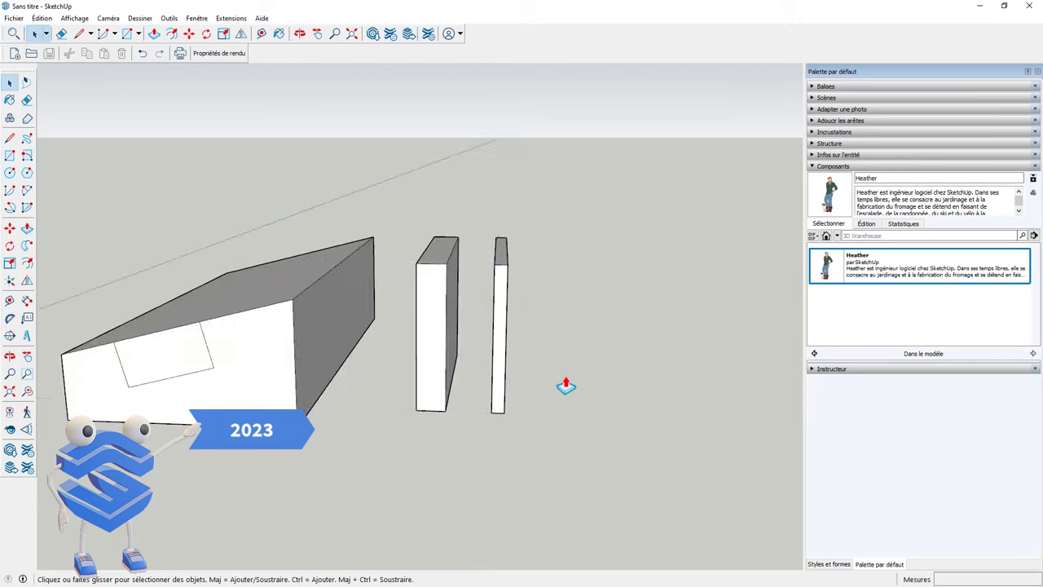
pyautogui.scroll(5, 562, 359)
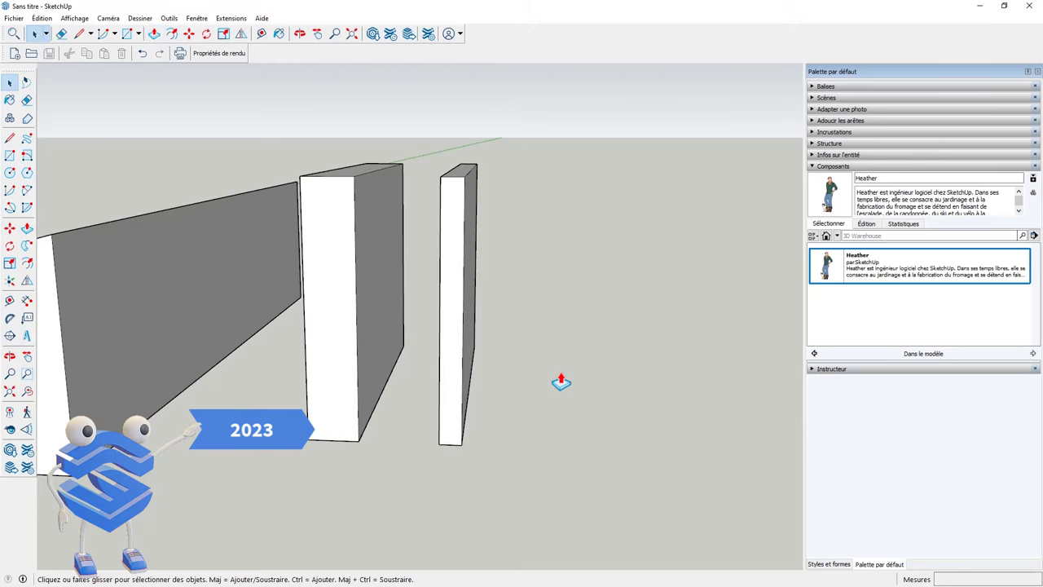
# Step: Rotate the thin board about its base so its top tilts toward the other box
pyautogui.click(10, 248)
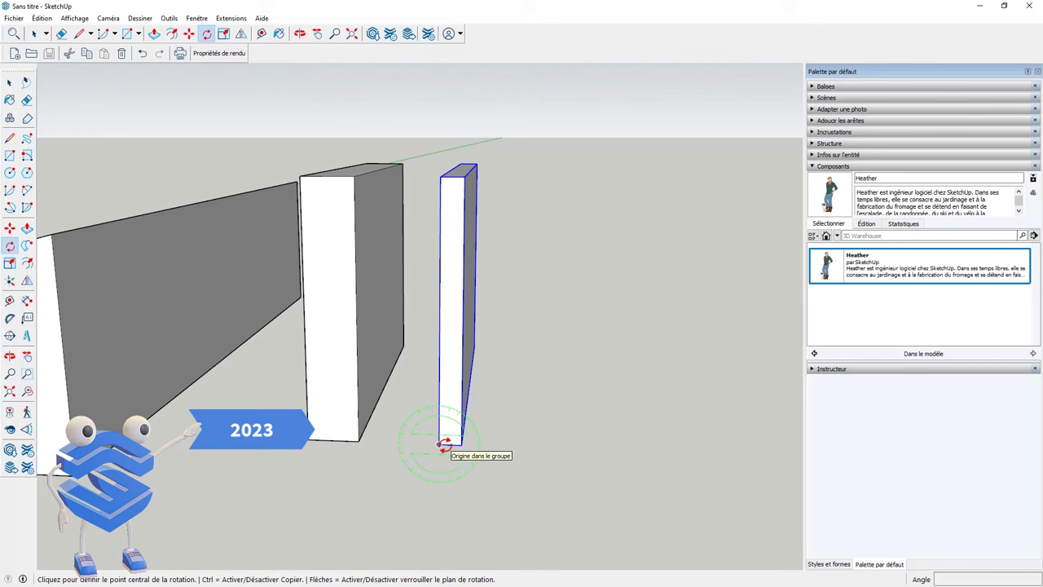
pyautogui.click(440, 444)
pyautogui.click(441, 180)
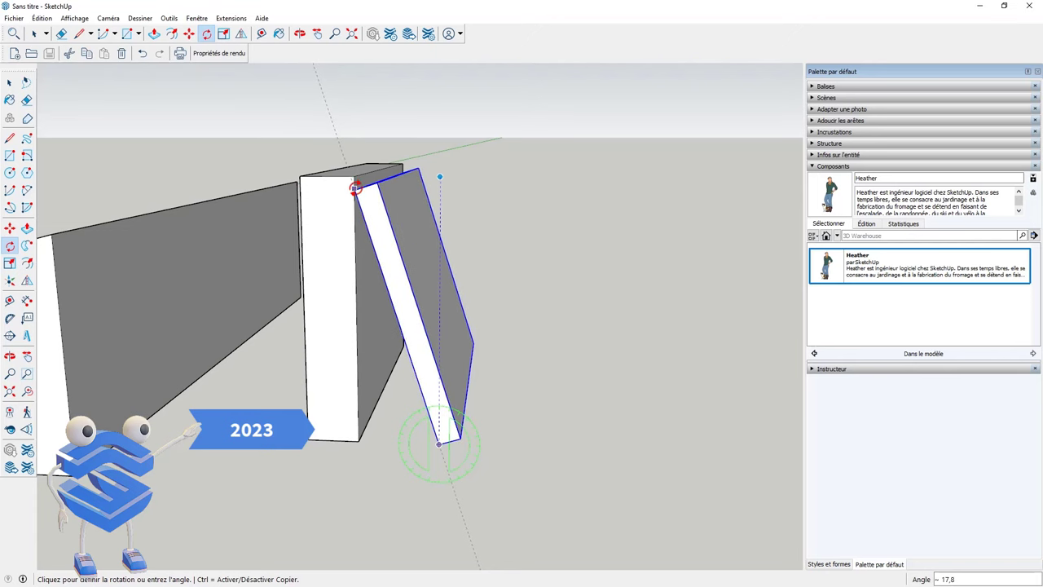
pyautogui.moveTo(355, 186); pyautogui.dragTo(389, 219, button='middle')
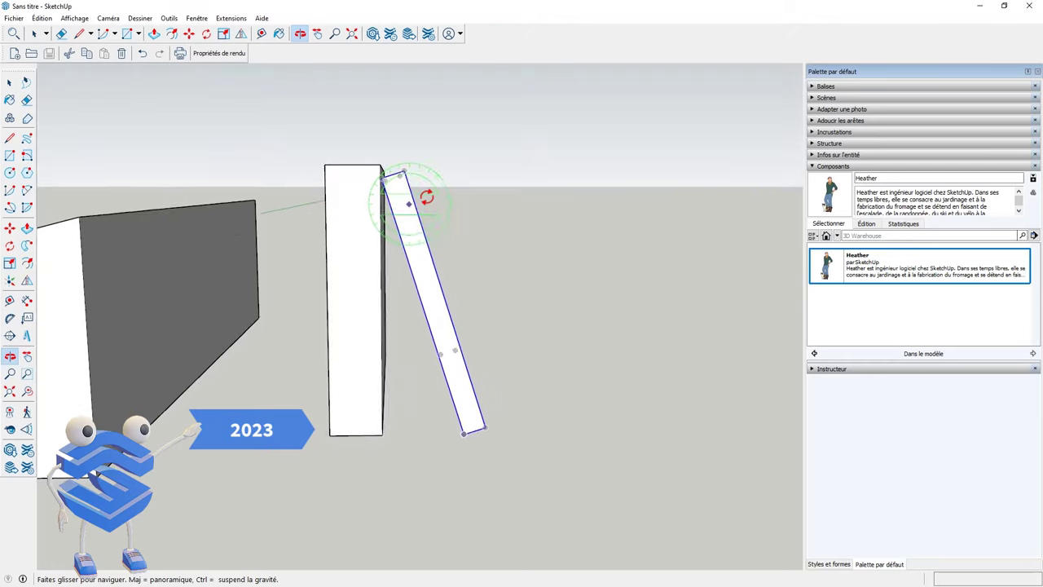
pyautogui.moveTo(405, 209)
pyautogui.mouseDown(button='middle')
pyautogui.moveTo(436, 196)
pyautogui.moveTo(445, 174)
pyautogui.moveTo(368, 221)
pyautogui.moveTo(361, 209)
pyautogui.moveTo(304, 235)
pyautogui.mouseUp(button='middle')
pyautogui.scroll(5, 405, 208)
pyautogui.scroll(-2, 400, 240)
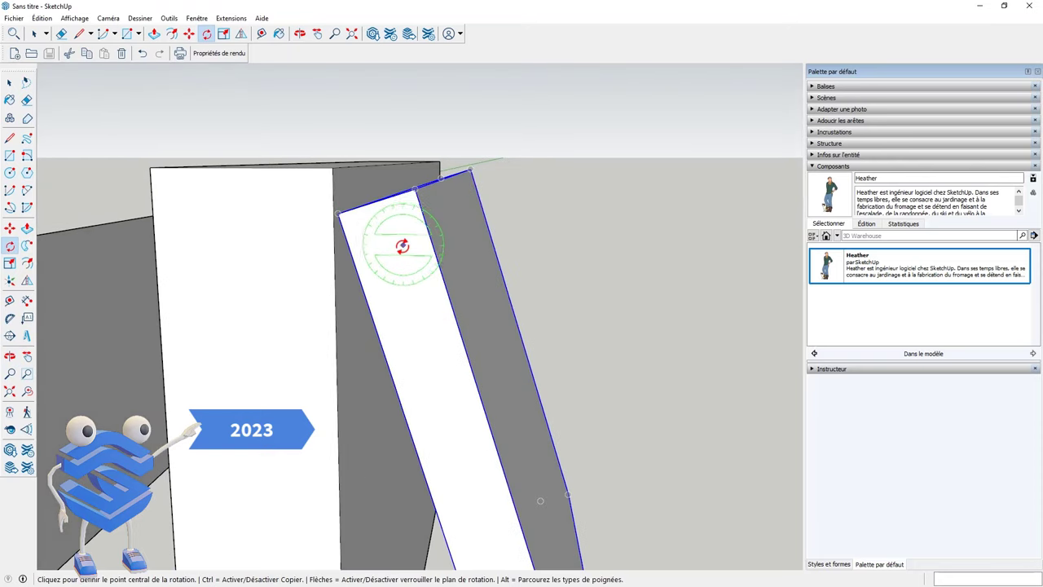
pyautogui.scroll(-2, 414, 240)
pyautogui.scroll(-1, 435, 233)
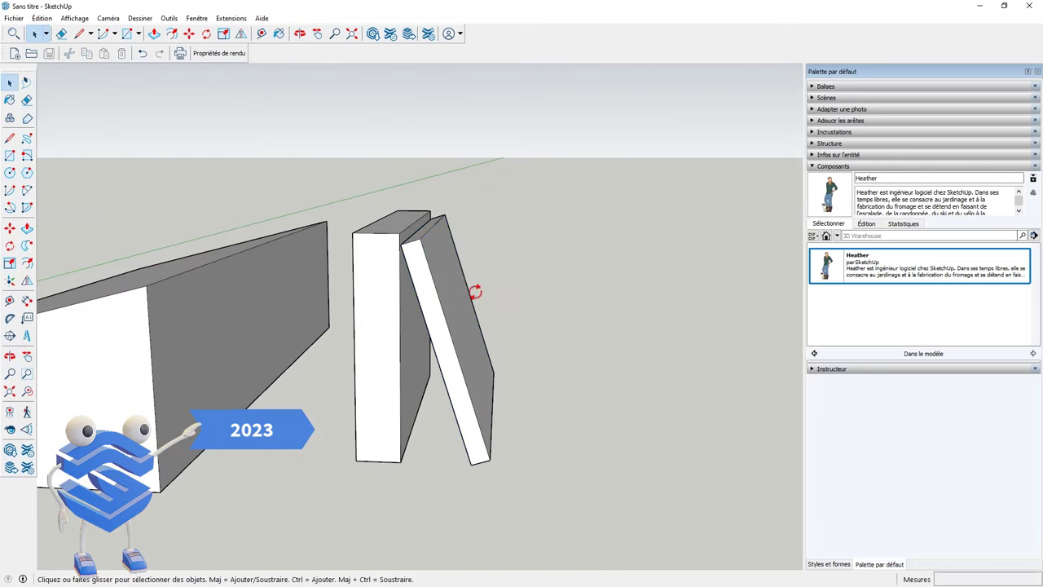
pyautogui.moveTo(524, 331); pyautogui.dragTo(489, 286, button='middle')
pyautogui.press('space')
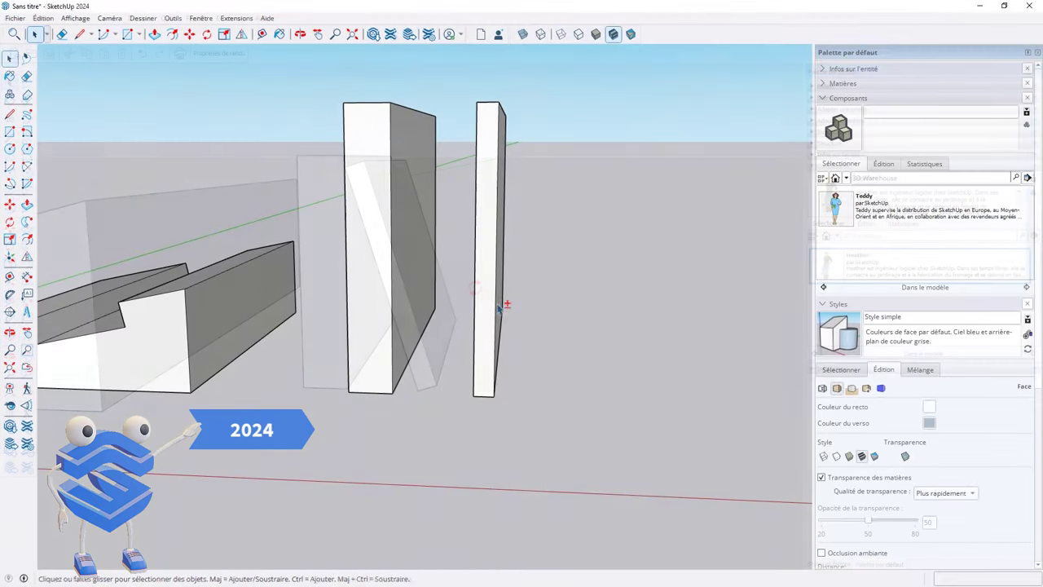
# Step: Rotate the thin board from its bottom corner until its top rests on the thicker board
pyautogui.moveTo(489, 341); pyautogui.dragTo(482, 386)
pyautogui.press('space')
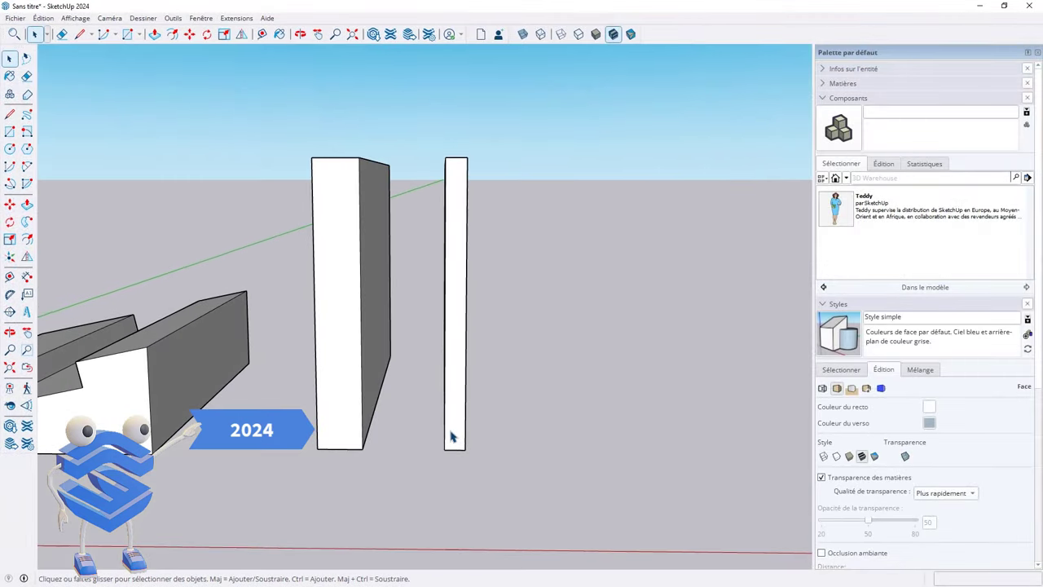
pyautogui.click(453, 425)
pyautogui.press('q')
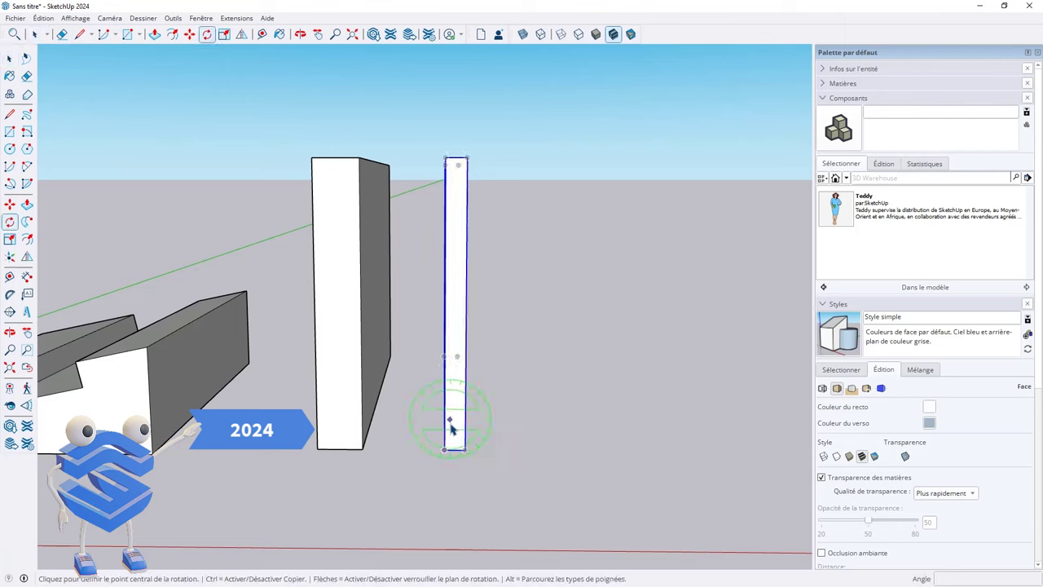
pyautogui.click(444, 449)
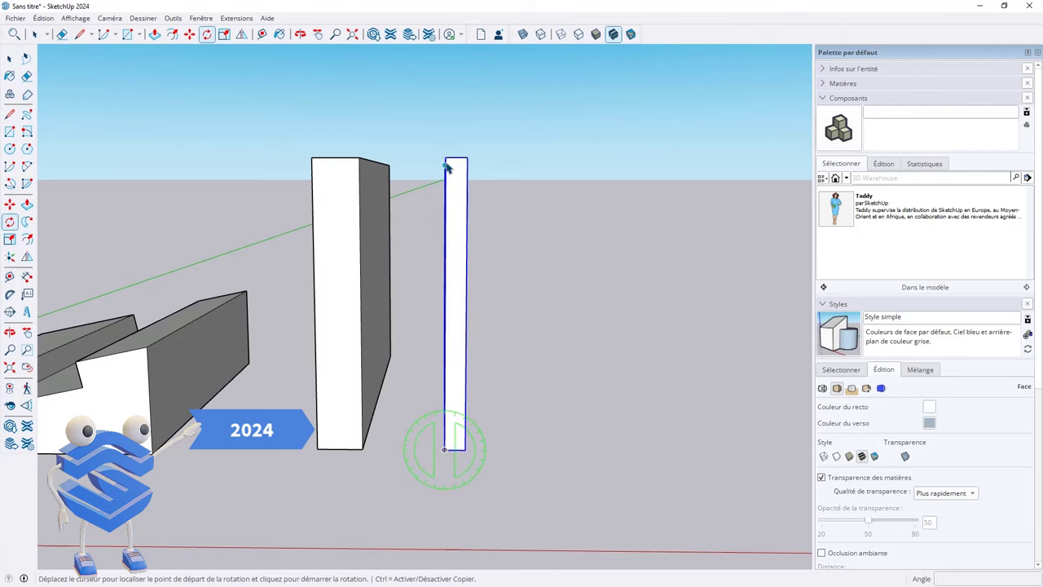
pyautogui.click(444, 160)
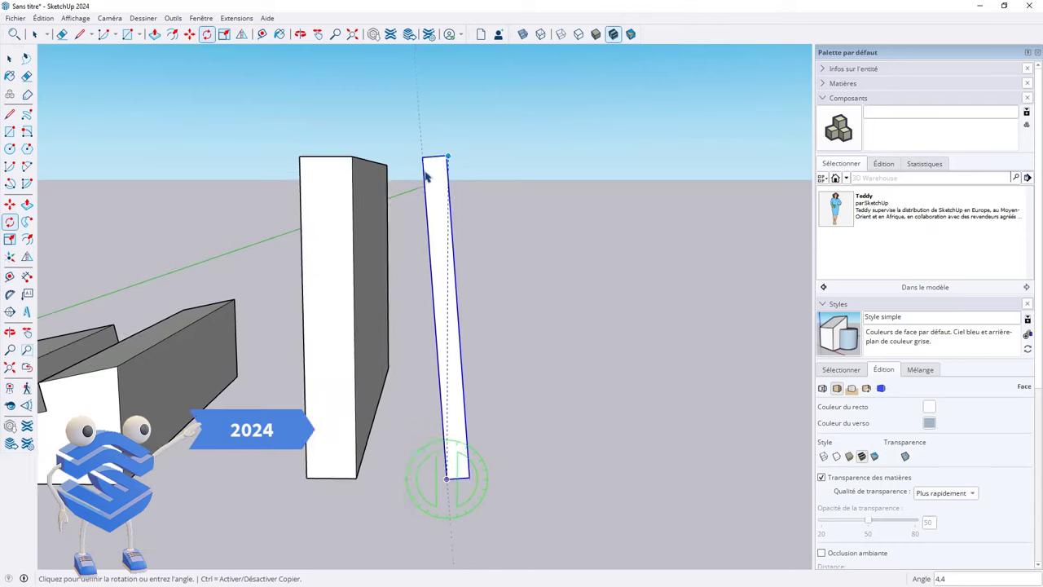
pyautogui.scroll(4, 390, 188)
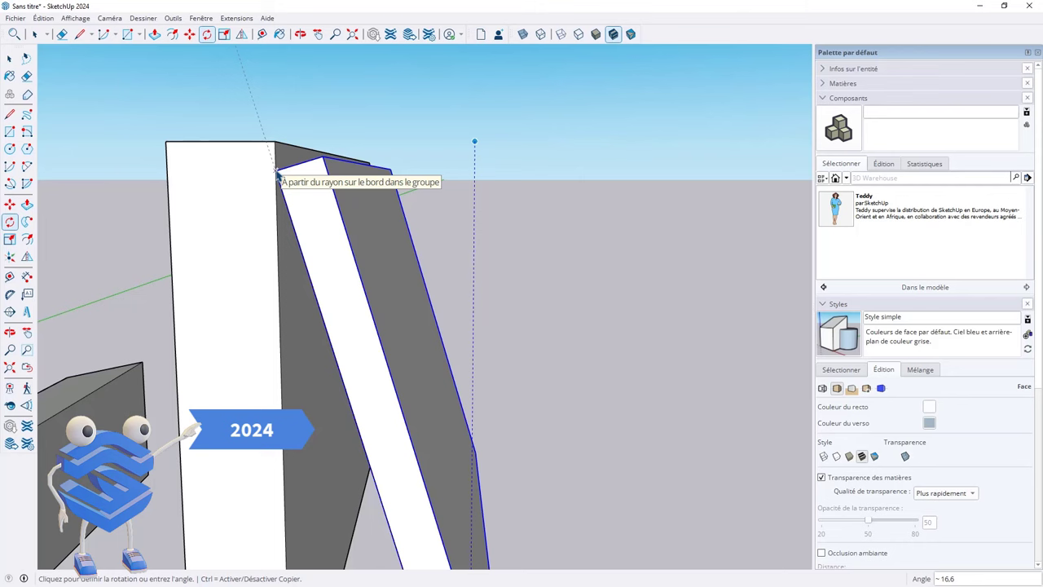
pyautogui.click(277, 173)
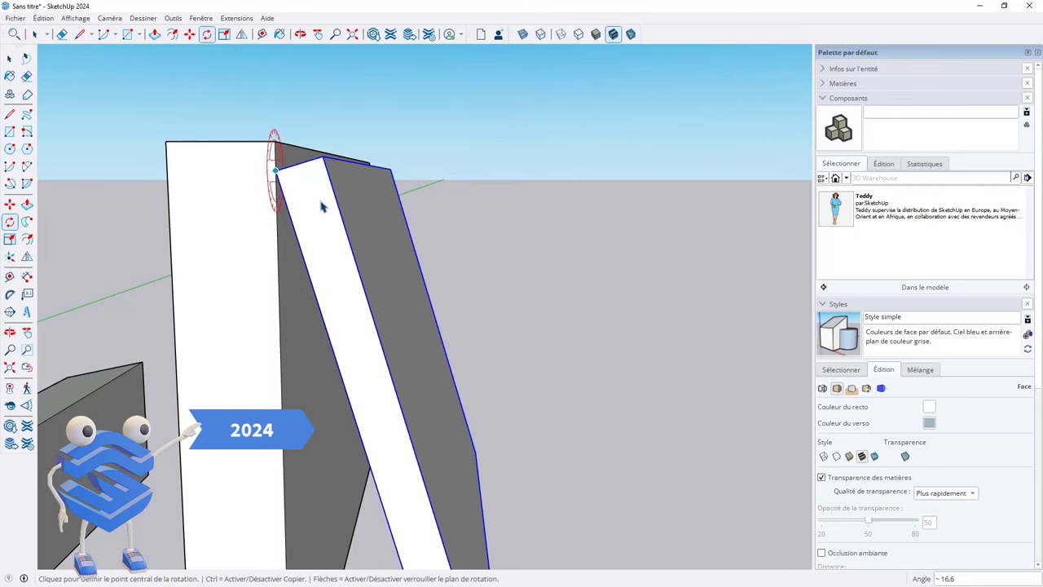
# Step: Orbit around the tilted board and zoom out to view the whole model
pyautogui.moveTo(322, 204)
pyautogui.mouseDown(button='middle')
pyautogui.moveTo(420, 204)
pyautogui.moveTo(204, 263)
pyautogui.moveTo(544, 229)
pyautogui.moveTo(380, 304)
pyautogui.moveTo(353, 180)
pyautogui.mouseUp(button='middle')
pyautogui.scroll(3, 324, 233)
pyautogui.moveTo(324, 233)
pyautogui.mouseDown(button='middle')
pyautogui.moveTo(272, 128)
pyautogui.moveTo(656, 251)
pyautogui.mouseUp(button='middle')
pyautogui.scroll(-2, 495, 285)
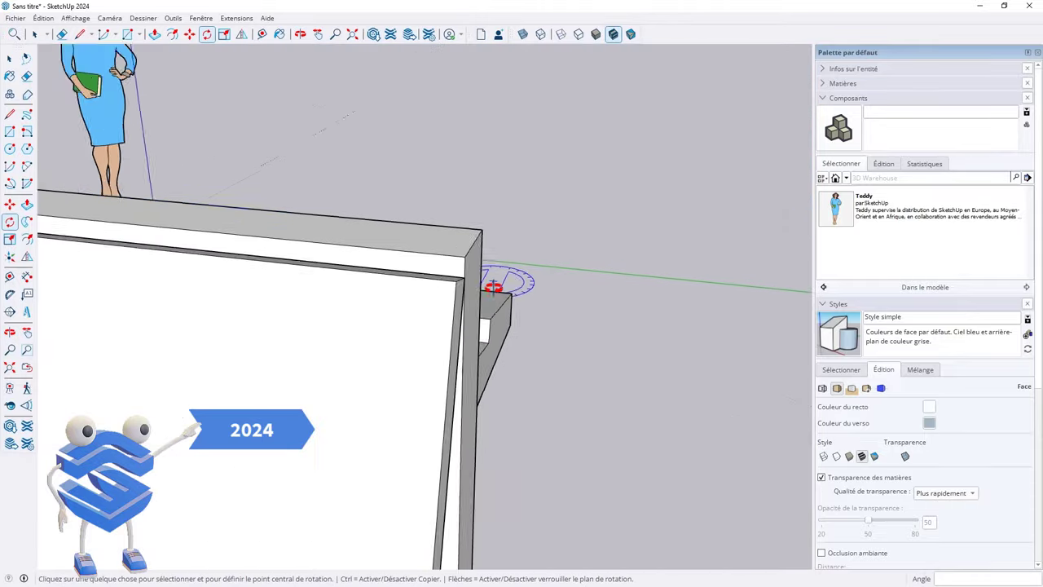
pyautogui.scroll(-3, 309, 332)
pyautogui.moveTo(310, 332)
pyautogui.mouseDown(button='middle')
pyautogui.moveTo(624, 272)
pyautogui.moveTo(662, 280)
pyautogui.moveTo(581, 266)
pyautogui.moveTo(578, 226)
pyautogui.moveTo(592, 251)
pyautogui.moveTo(478, 277)
pyautogui.moveTo(424, 272)
pyautogui.moveTo(379, 321)
pyautogui.moveTo(371, 274)
pyautogui.mouseUp(button='middle')
pyautogui.press('space')
pyautogui.scroll(1, 393, 329)
# Step: Open the recent model Decor_Test_11.skp without saving the untitled sketch, then step back through the kitchen
pyautogui.click(16, 17)
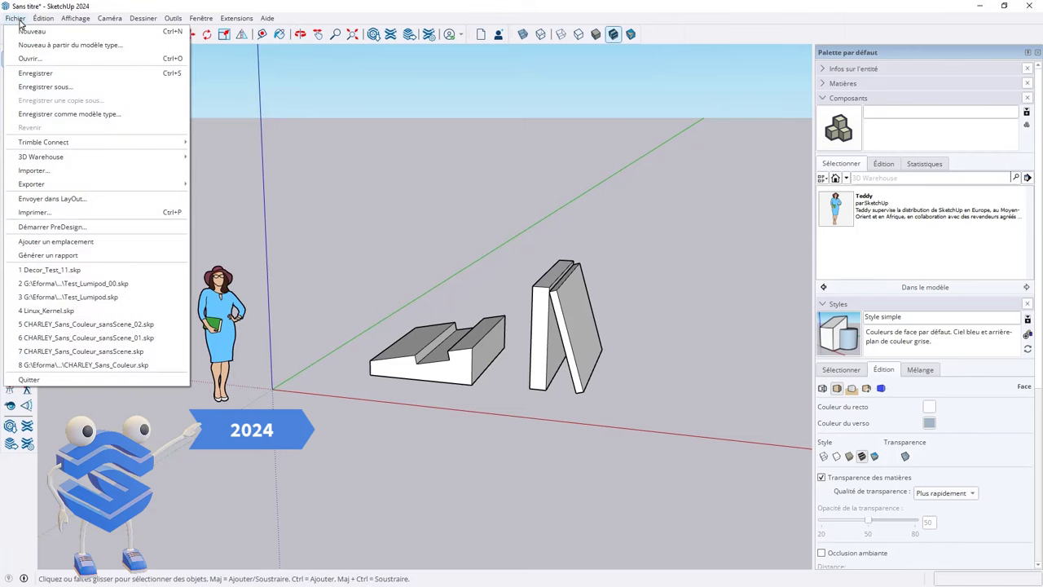
pyautogui.click(64, 271)
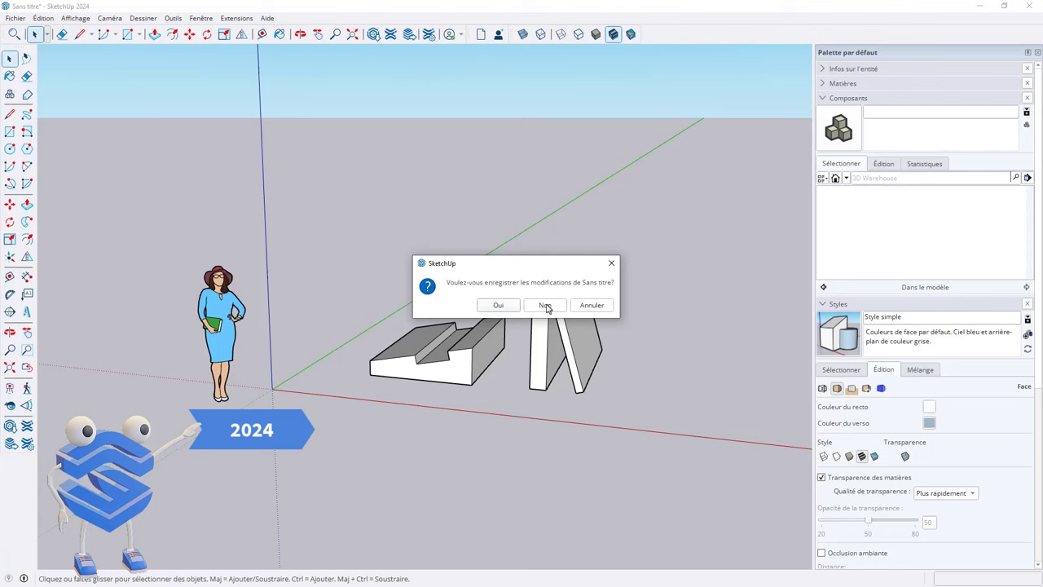
pyautogui.click(545, 305)
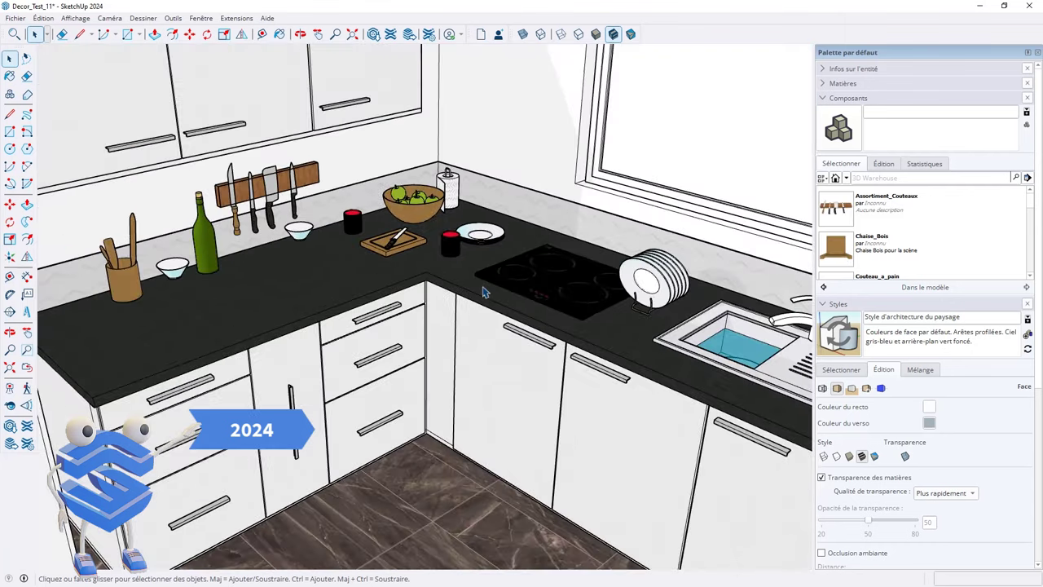
pyautogui.press('w')
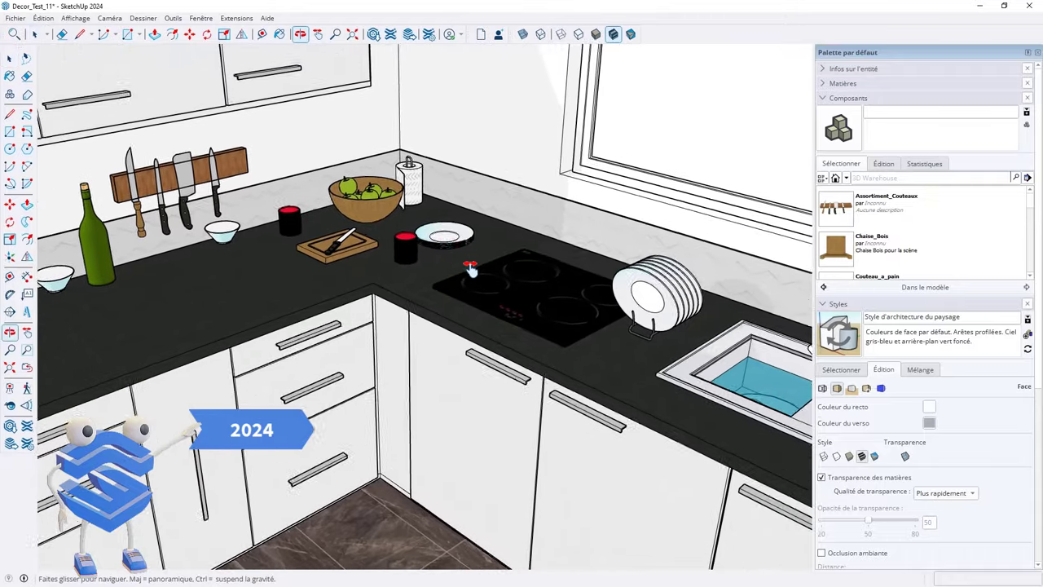
pyautogui.moveTo(470, 269); pyautogui.dragTo(470, 283)
pyautogui.press('space')
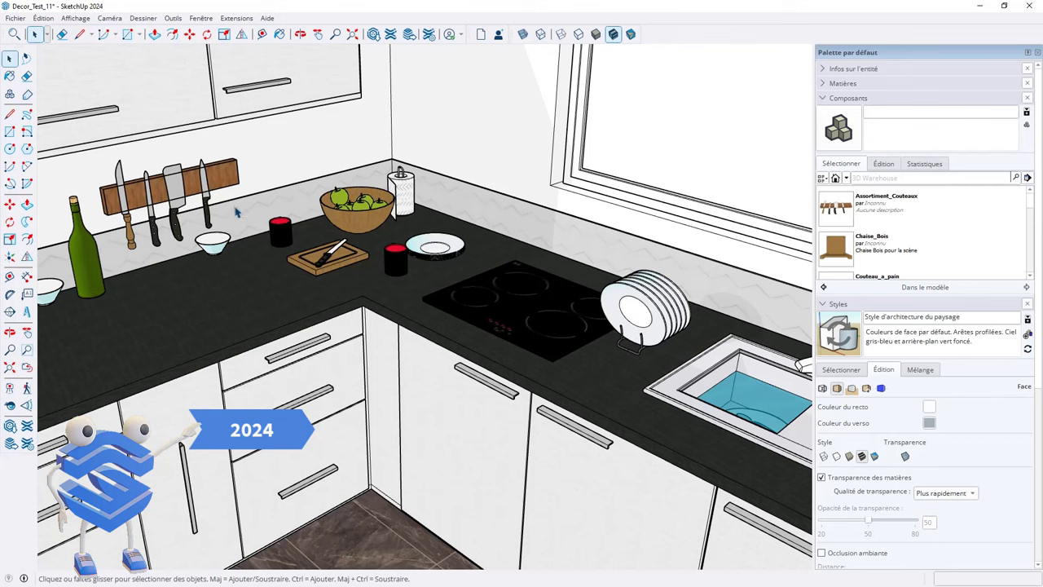
# Step: Review the Graphiques preferences: graphics engine details and the NVIDIA GeForce RTX 4070 Ti GPU kept
pyautogui.click(201, 18)
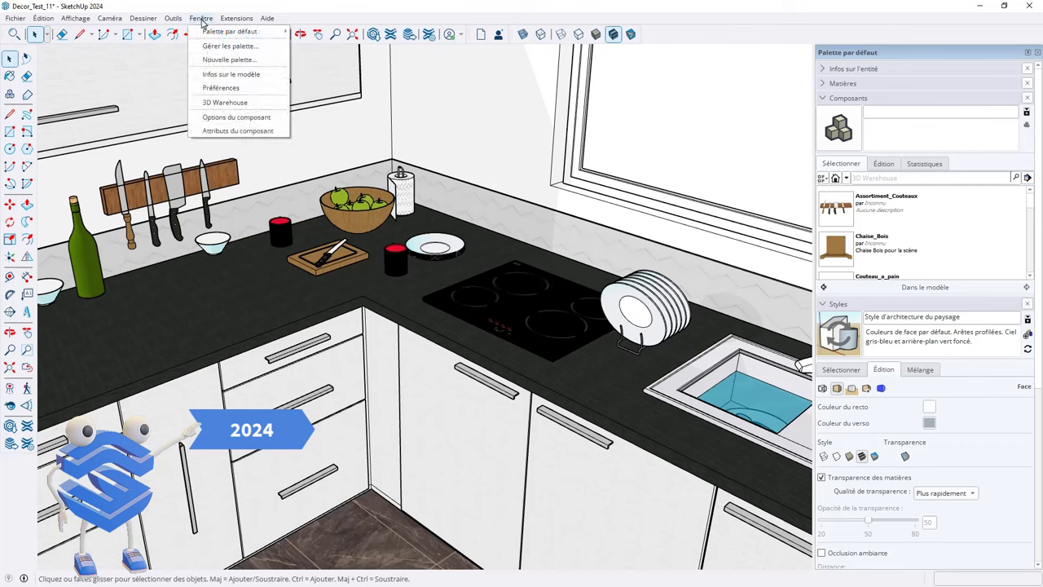
pyautogui.click(220, 92)
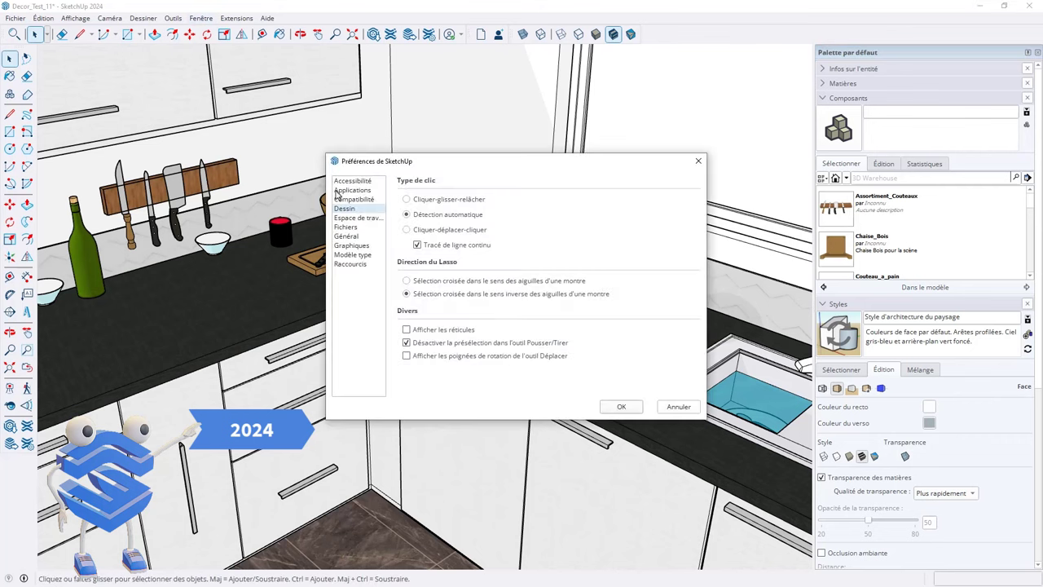
pyautogui.click(361, 245)
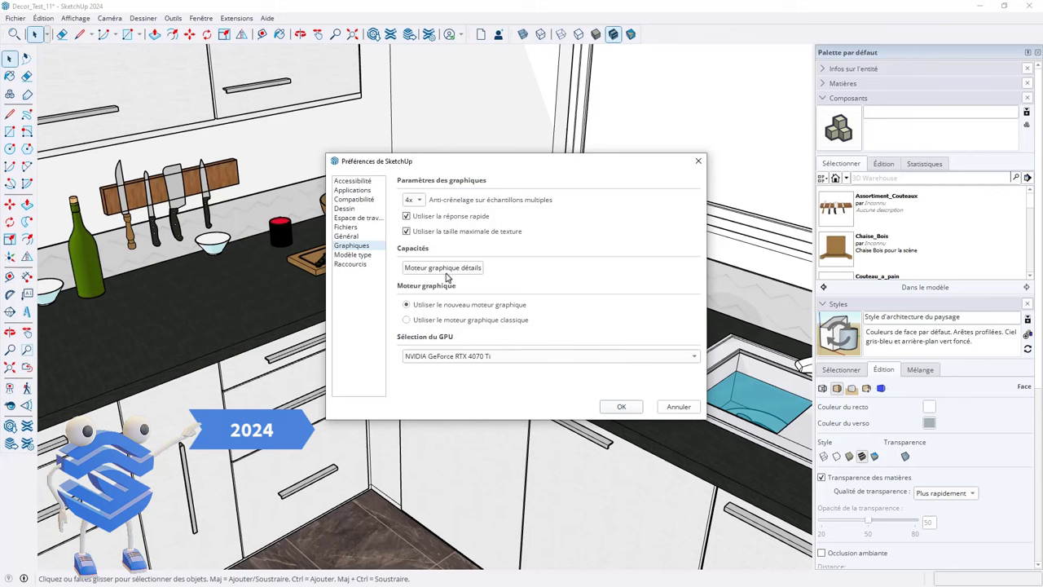
pyautogui.click(448, 270)
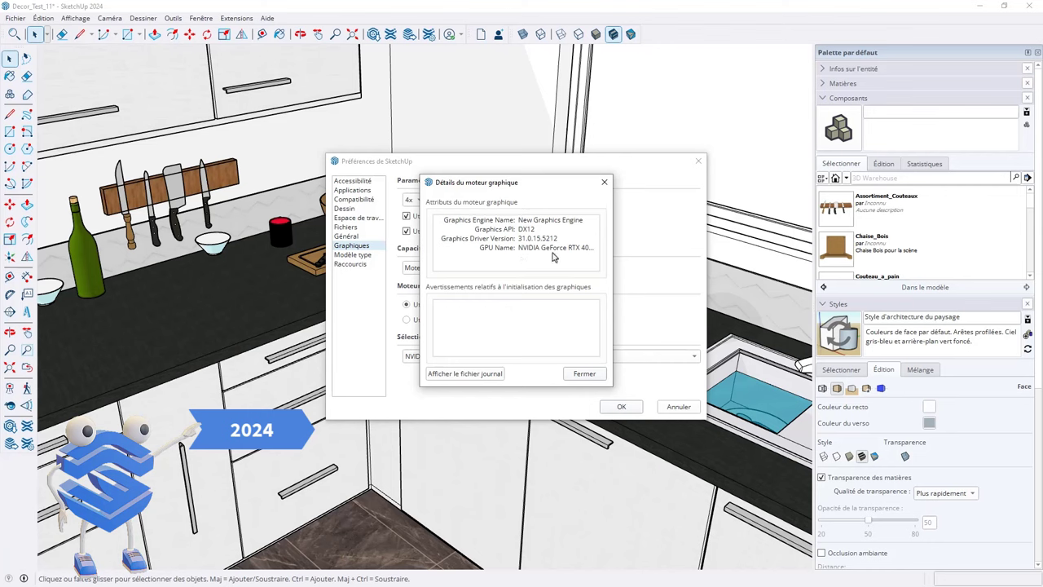
pyautogui.click(604, 182)
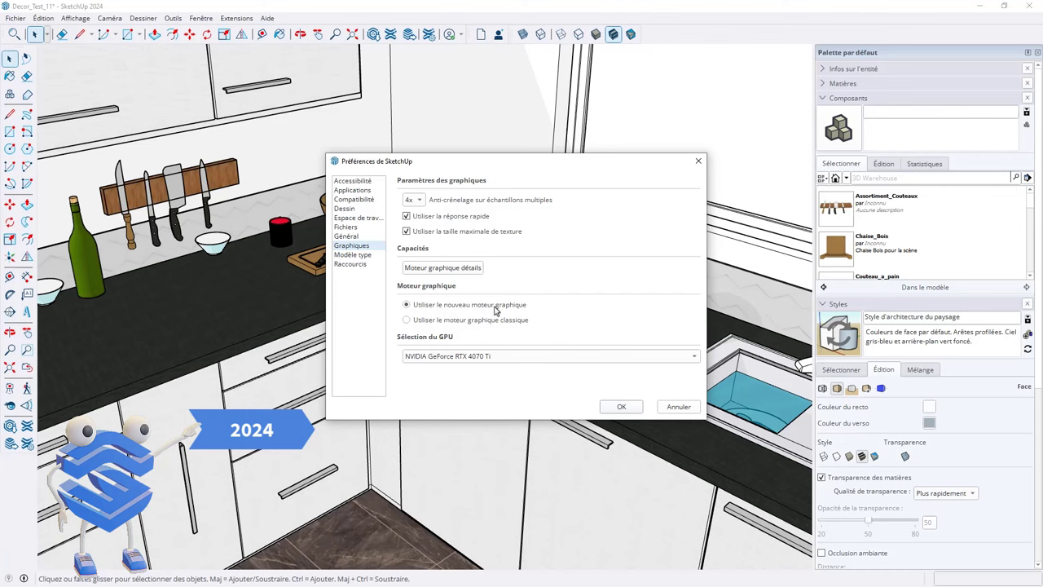
pyautogui.click(476, 358)
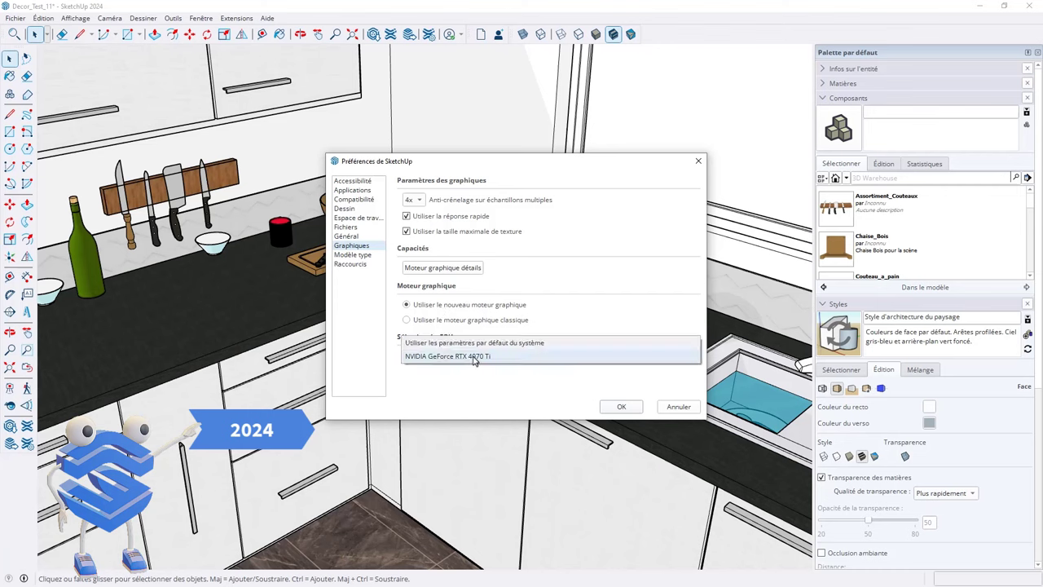
pyautogui.click(560, 328)
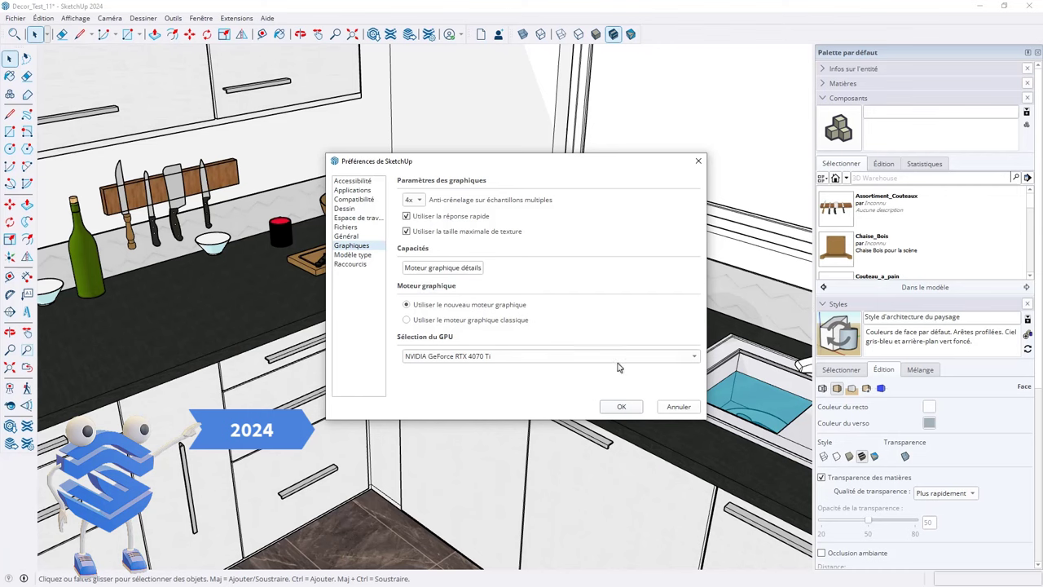
# Step: Close the preferences unchanged and bring up the Affichage menu
pyautogui.click(679, 407)
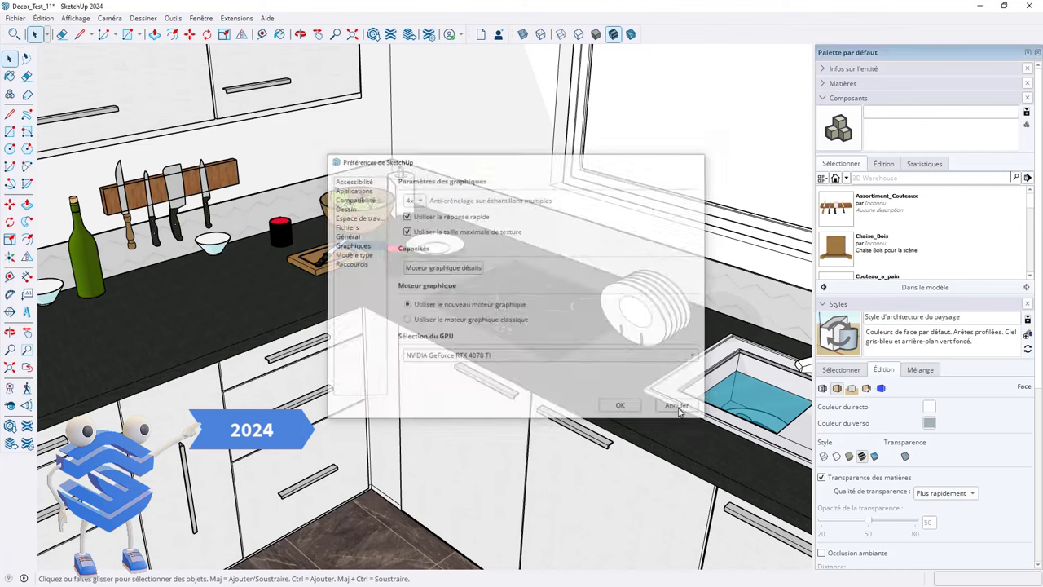
pyautogui.click(75, 18)
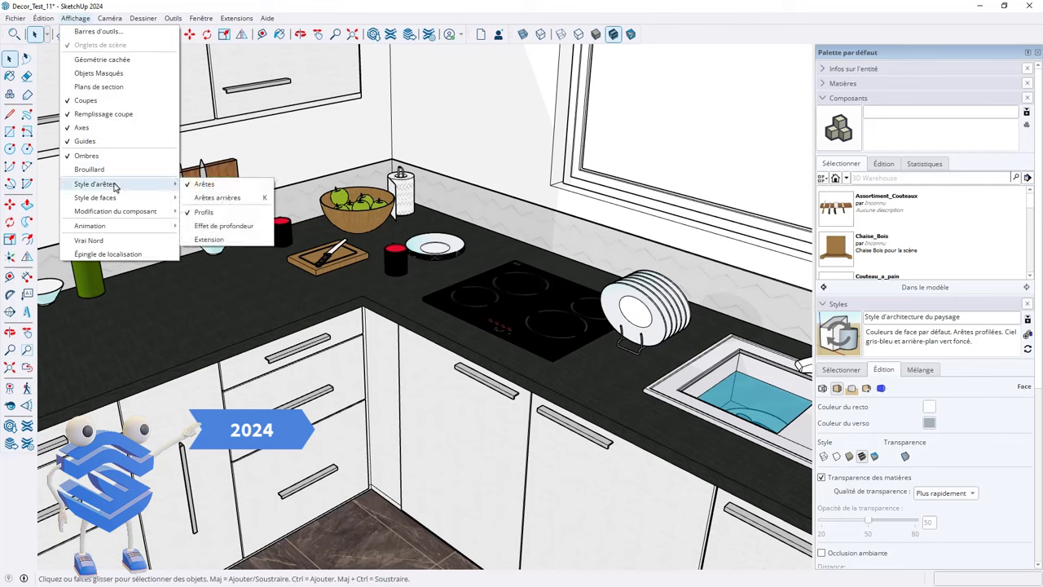
pyautogui.moveTo(95, 197)
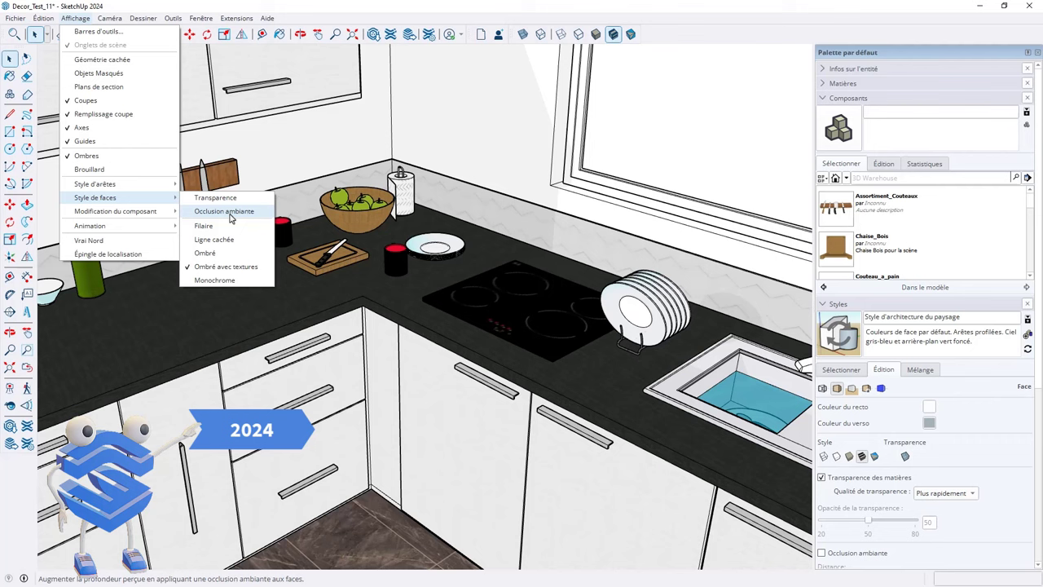
# Step: Toggle shadows off and on twice, then set Éclaircir to 50 and Foncer to 81 in Ombres
pyautogui.click(823, 101)
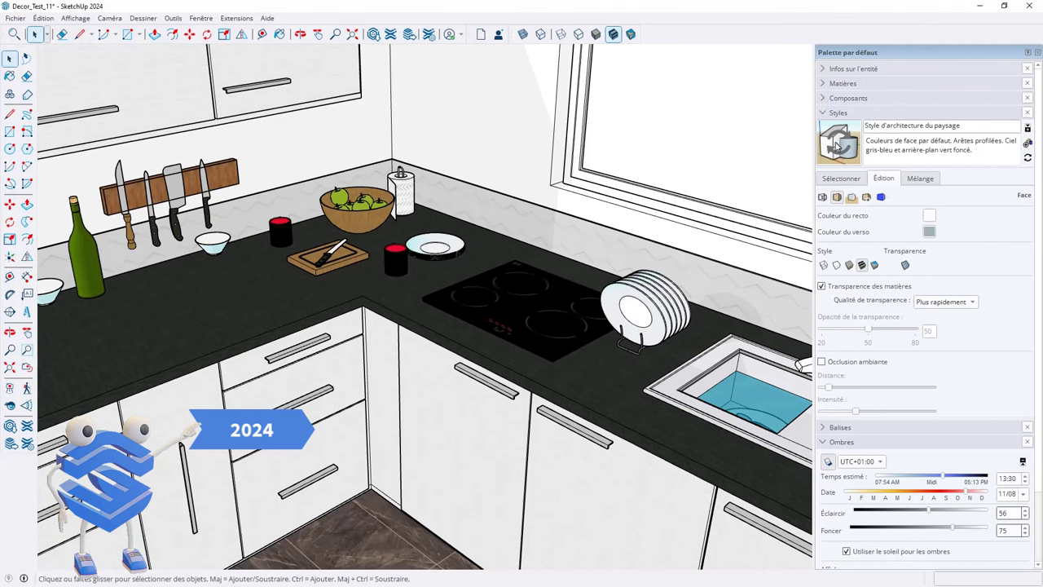
pyautogui.click(823, 114)
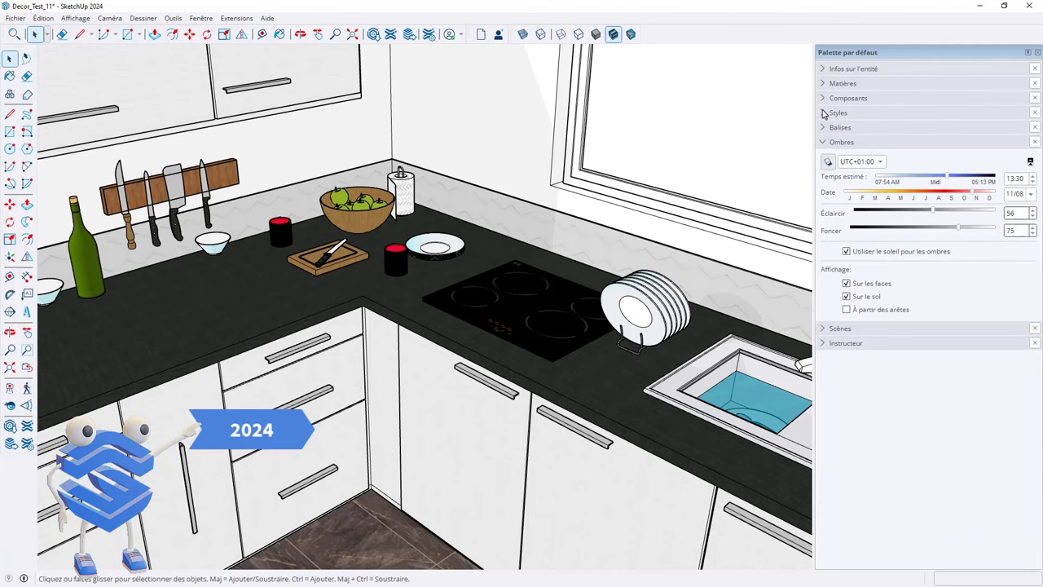
pyautogui.click(830, 163)
pyautogui.click(829, 163)
pyautogui.click(830, 163)
pyautogui.click(829, 163)
pyautogui.moveTo(934, 213)
pyautogui.mouseDown()
pyautogui.moveTo(949, 213)
pyautogui.moveTo(926, 213)
pyautogui.moveTo(922, 231)
pyautogui.moveTo(903, 231)
pyautogui.moveTo(967, 230)
pyautogui.mouseUp()
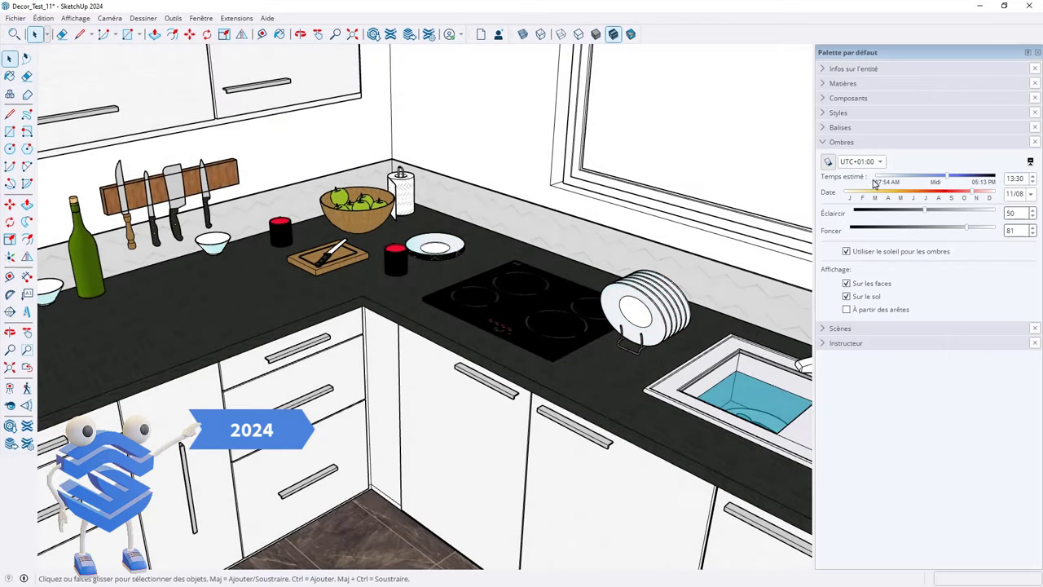
pyautogui.click(823, 143)
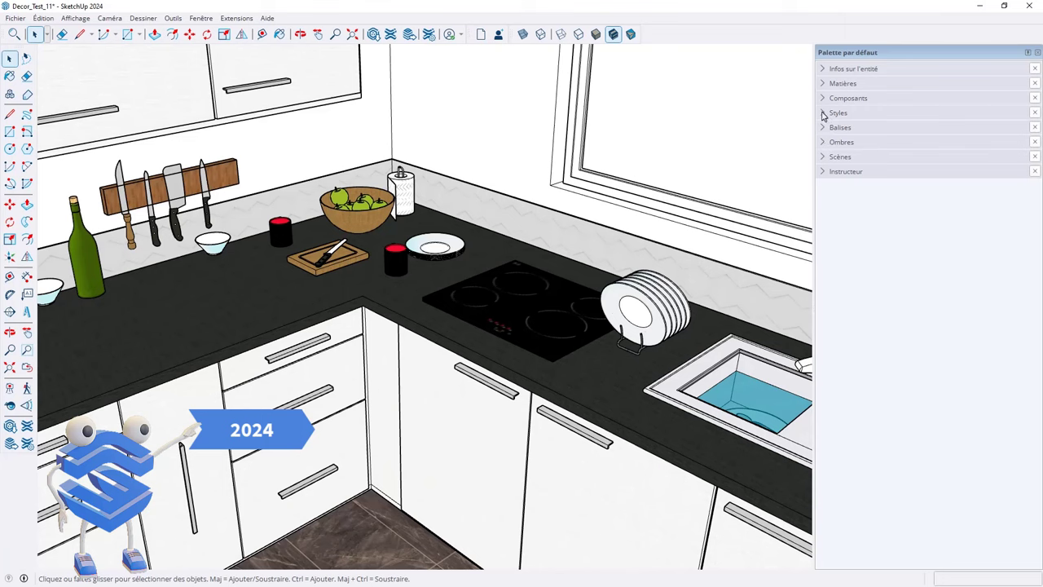
# Step: Review the Arête, Face, Arrière-plan, Filigrane and Modélisation style settings, ending on Face
pyautogui.click(823, 115)
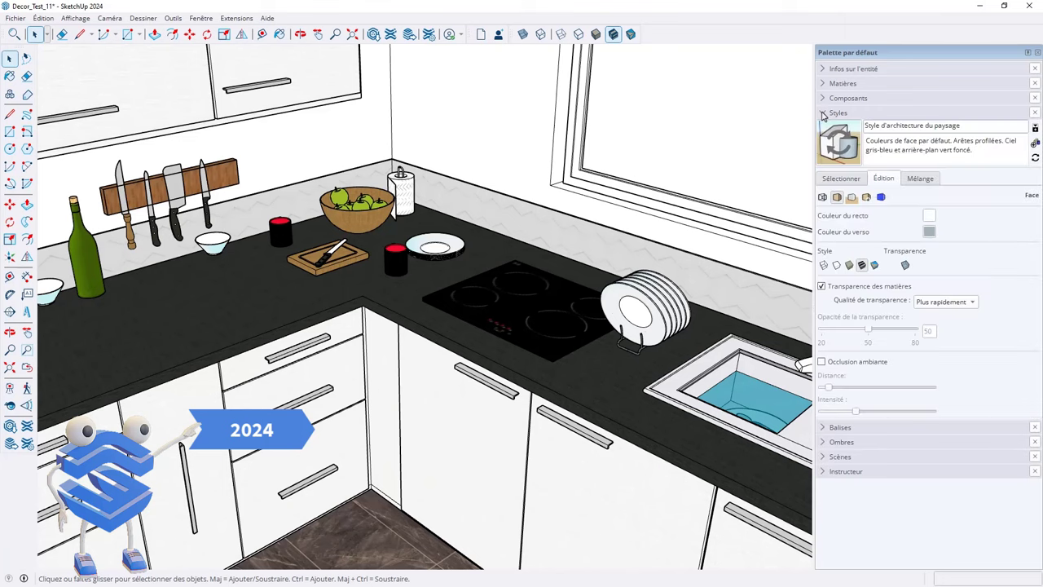
pyautogui.click(823, 197)
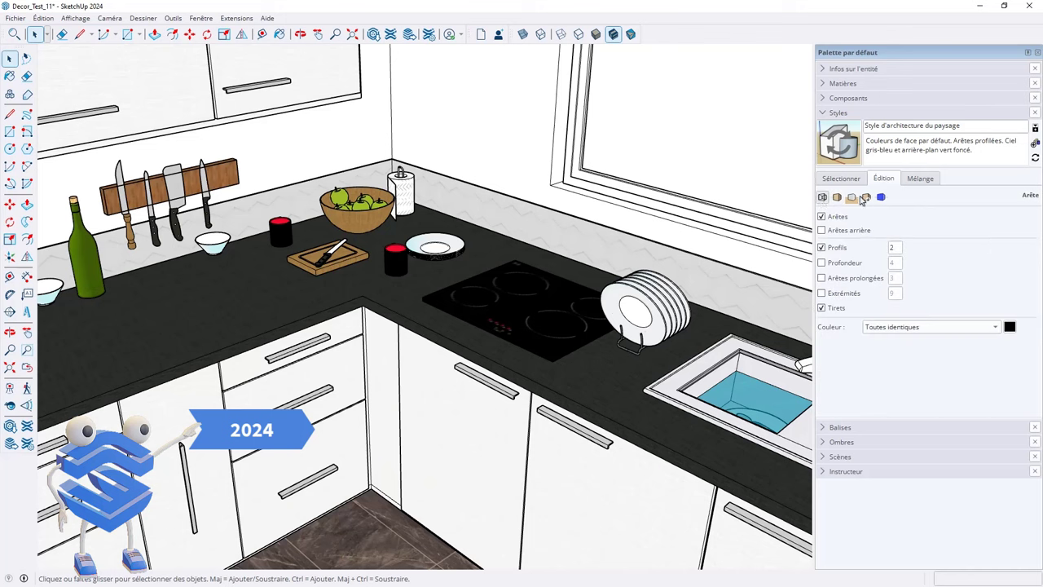
pyautogui.click(839, 198)
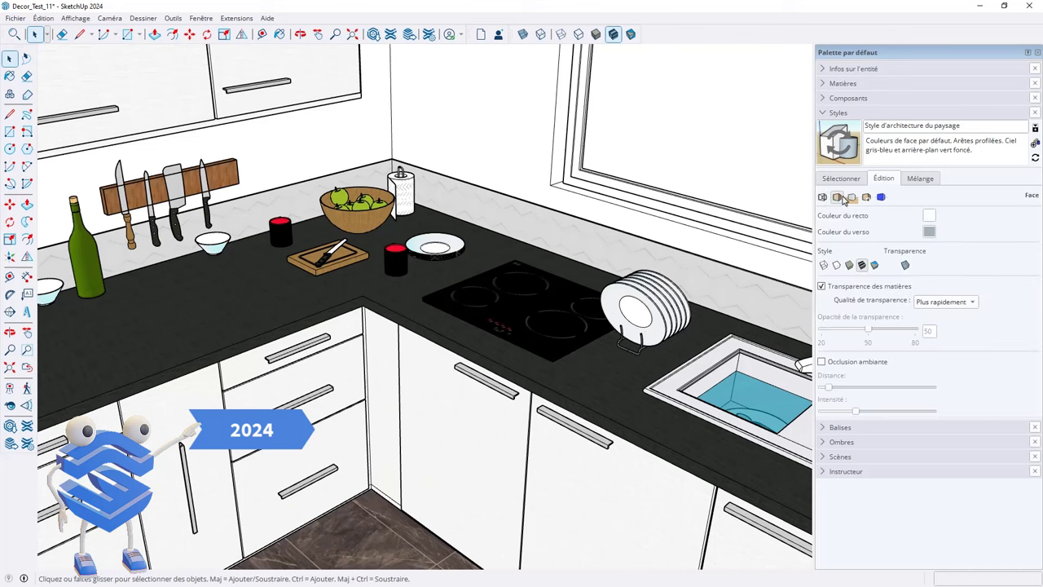
pyautogui.click(852, 198)
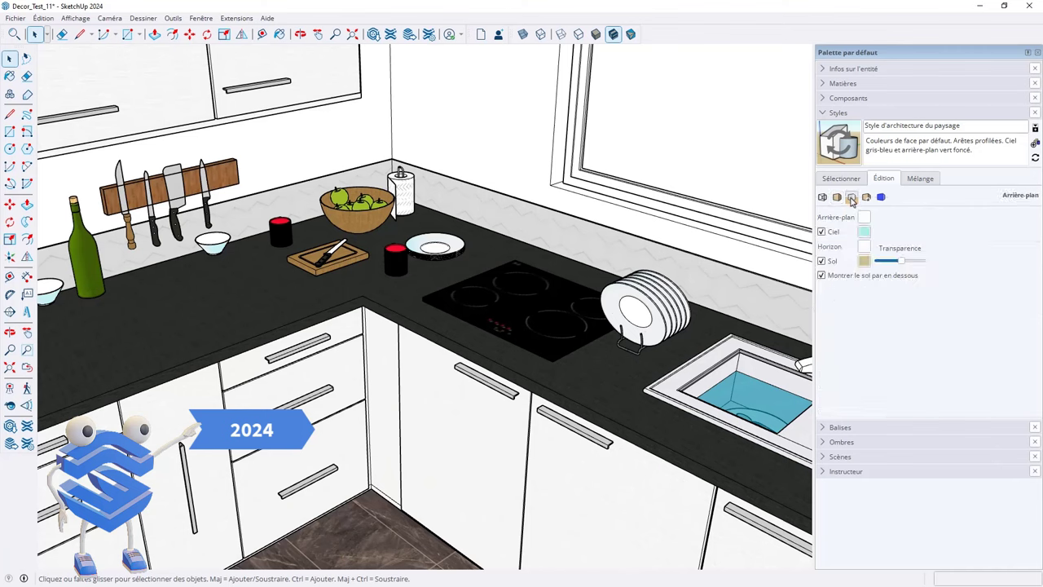
pyautogui.click(867, 198)
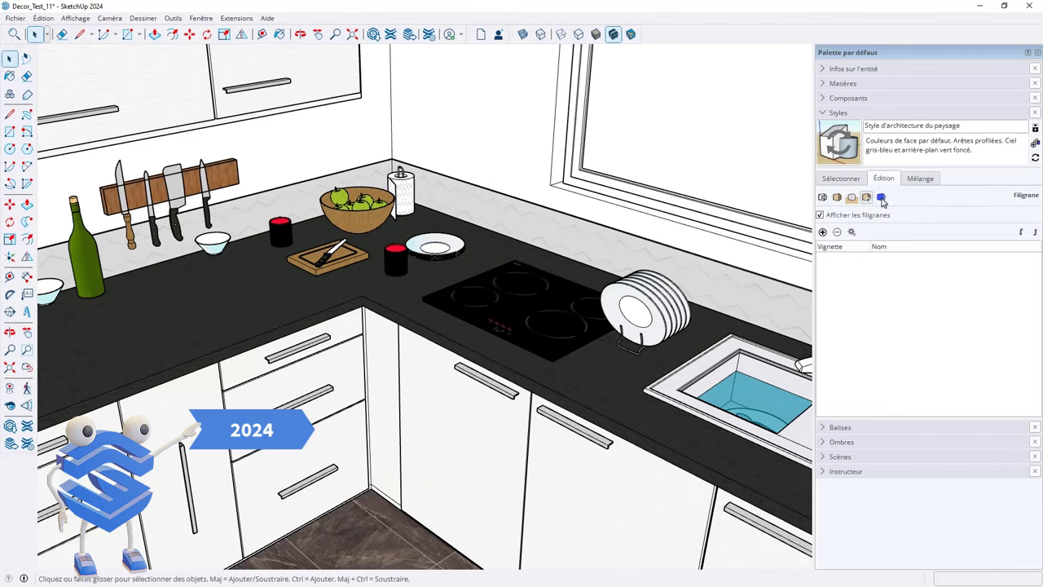
pyautogui.click(881, 198)
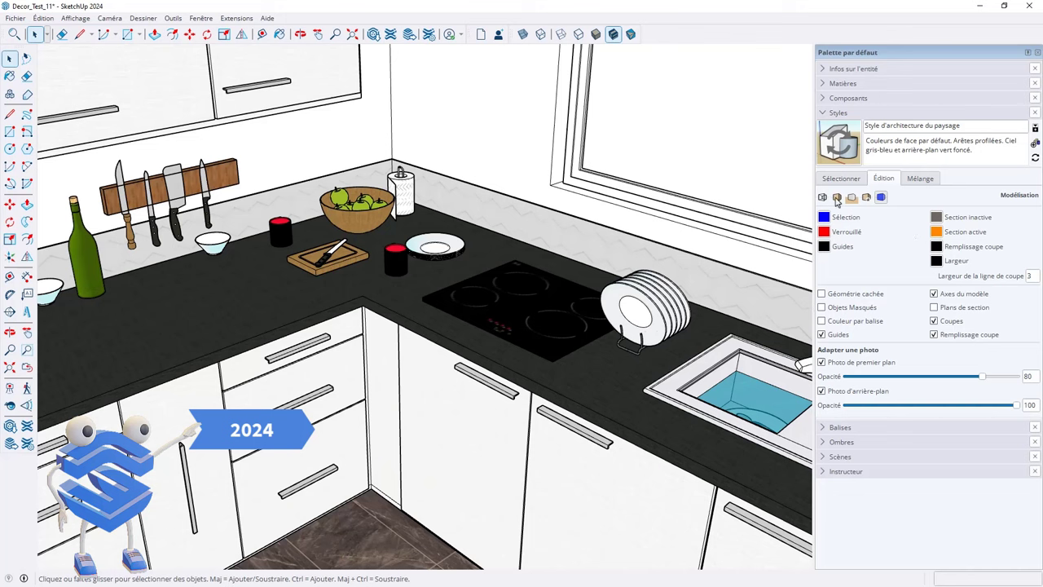
pyautogui.click(836, 199)
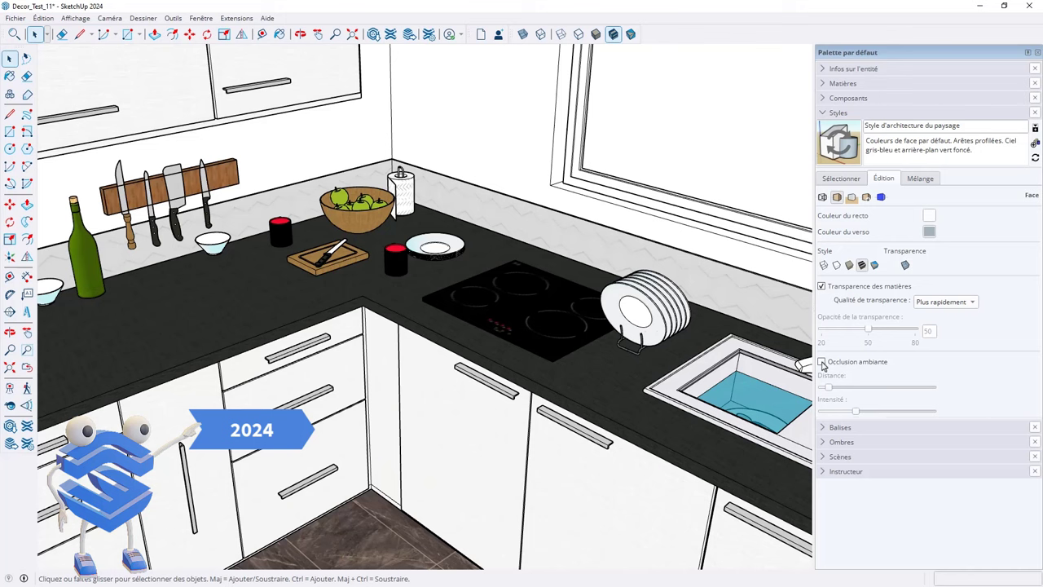
# Step: Turn on Occlusion ambiante, increase its Distance, and zoom in on the cutting board and bowl
pyautogui.click(821, 362)
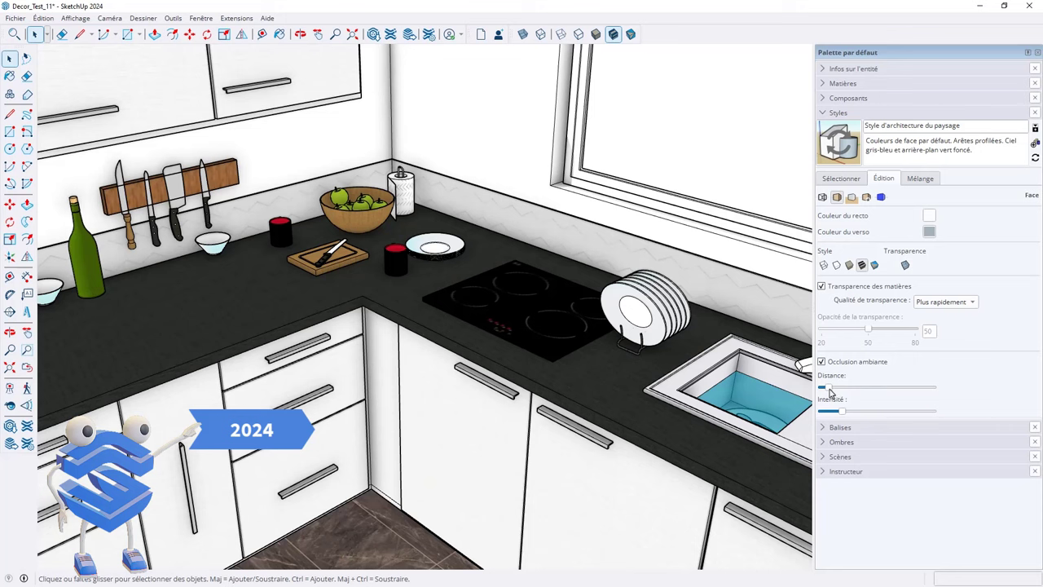
pyautogui.moveTo(831, 390)
pyautogui.mouseDown()
pyautogui.moveTo(873, 390)
pyautogui.moveTo(921, 409)
pyautogui.moveTo(827, 412)
pyautogui.moveTo(829, 395)
pyautogui.mouseUp()
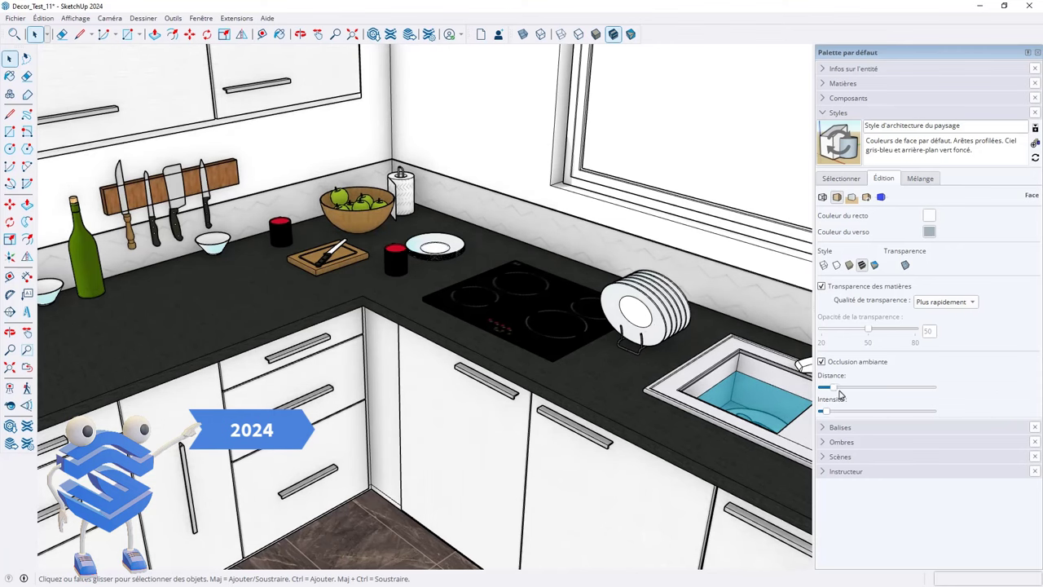
pyautogui.scroll(-5, 502, 259)
pyautogui.scroll(2, 503, 257)
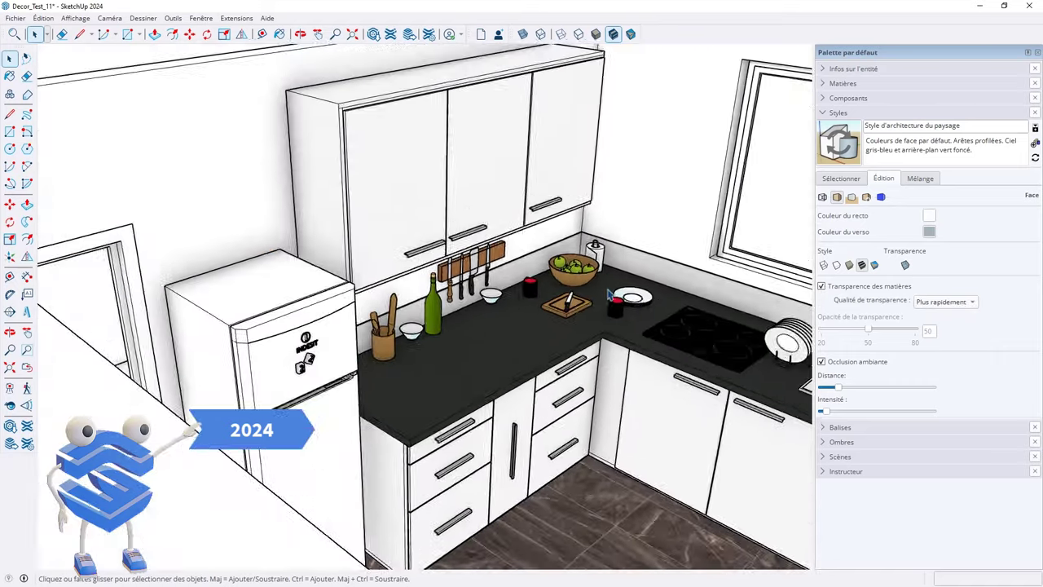
pyautogui.moveTo(607, 294)
pyautogui.keyDown('shift'); pyautogui.mouseDown(button='middle')
pyautogui.moveTo(452, 296)
pyautogui.moveTo(465, 282)
pyautogui.moveTo(494, 293)
pyautogui.mouseUp(button='middle'); pyautogui.keyUp('shift')
pyautogui.scroll(3, 452, 296)
pyautogui.scroll(3, 452, 295)
pyautogui.scroll(2, 454, 294)
pyautogui.scroll(1, 498, 290)
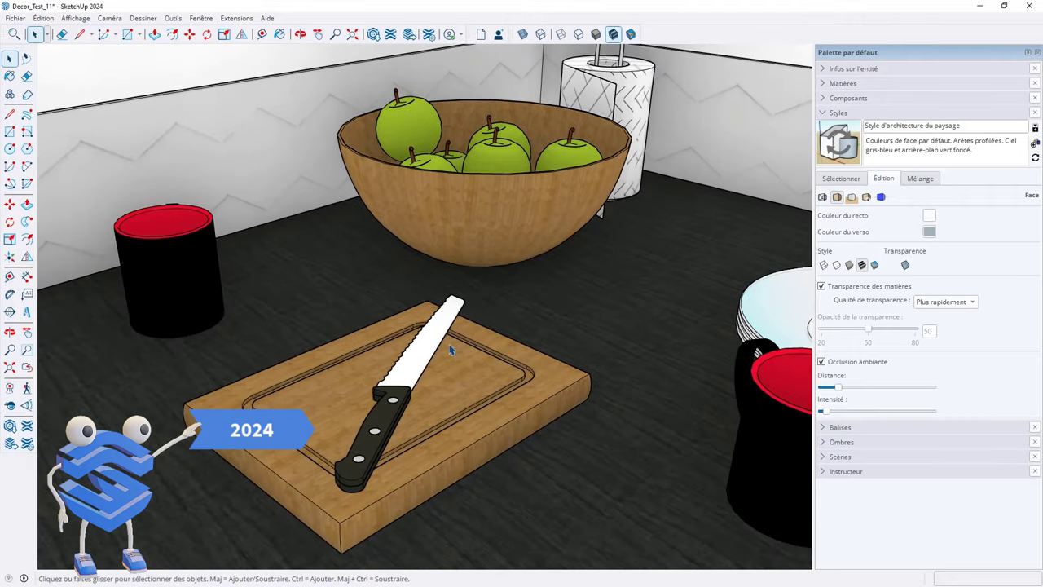
# Step: Toggle ambient occlusion off and on twice to compare, leaving it enabled
pyautogui.click(821, 362)
pyautogui.click(821, 362)
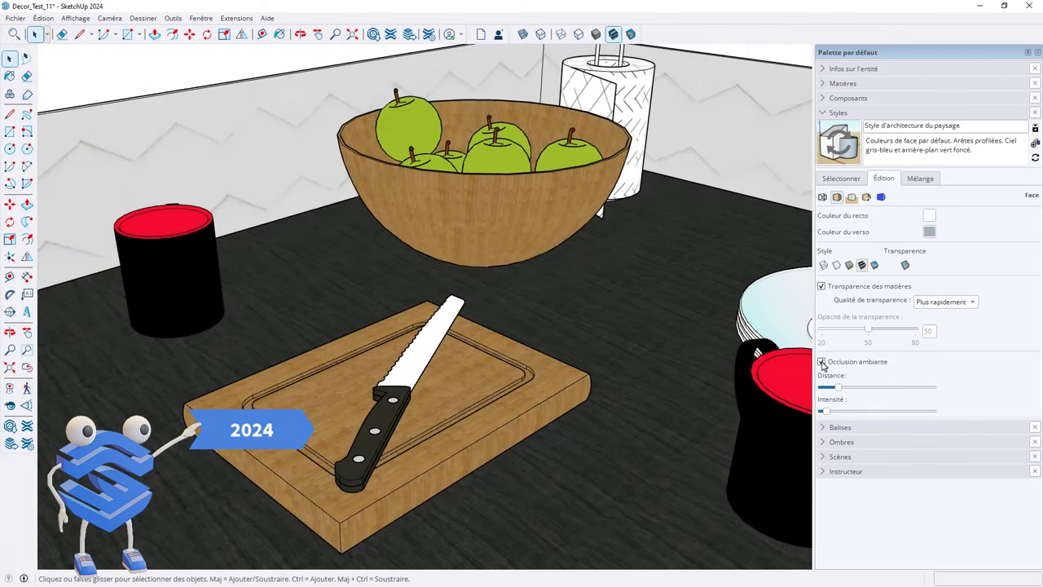
pyautogui.click(822, 361)
pyautogui.click(822, 362)
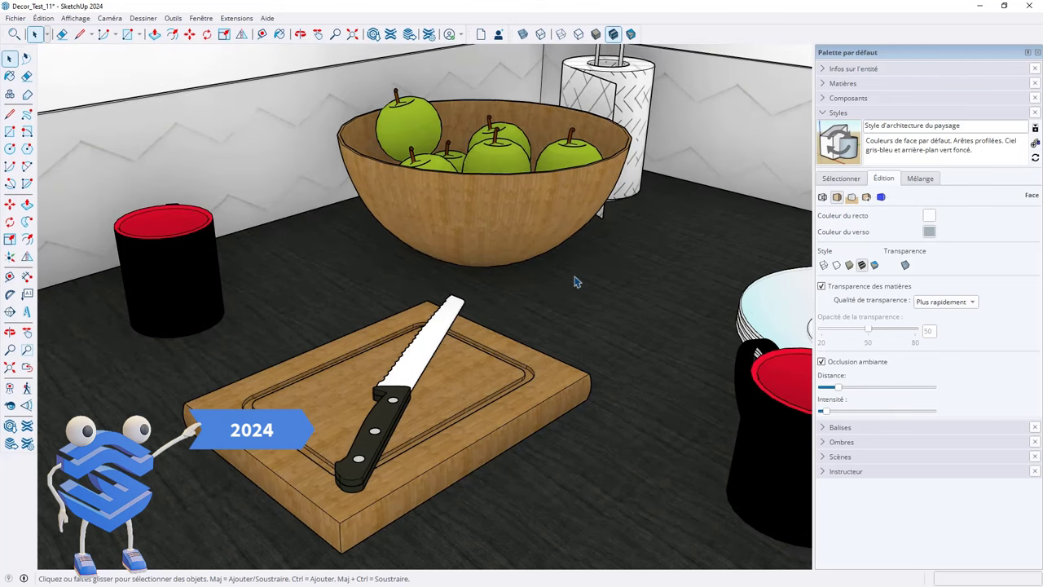
pyautogui.scroll(-3, 576, 282)
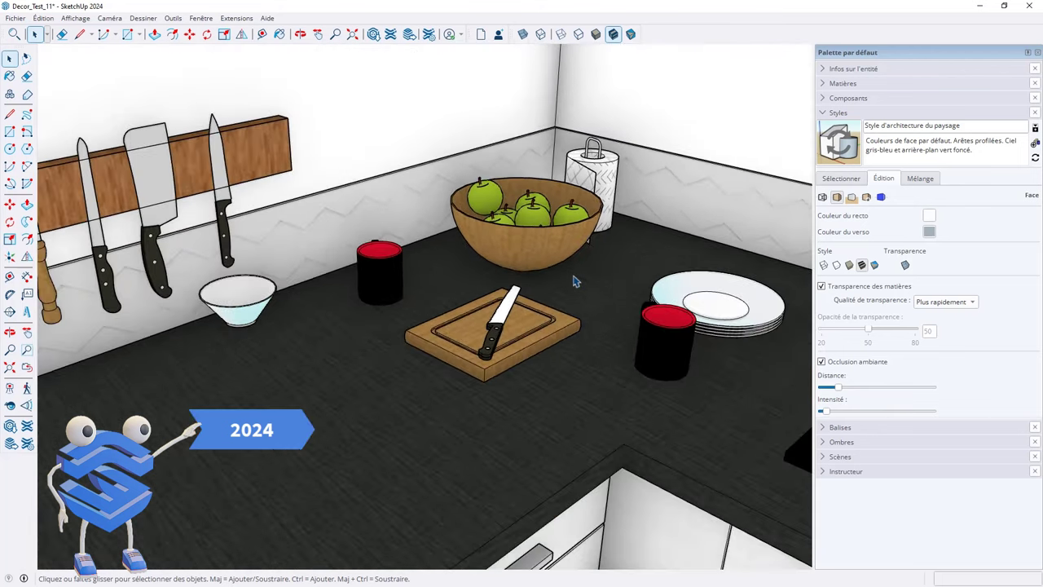
pyautogui.scroll(-1, 570, 273)
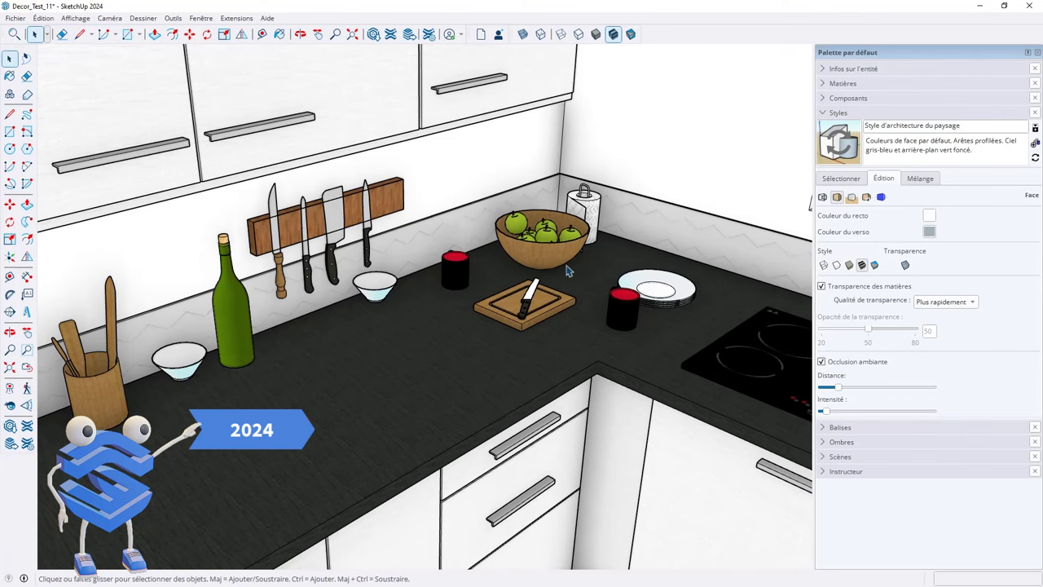
pyautogui.scroll(-2, 568, 271)
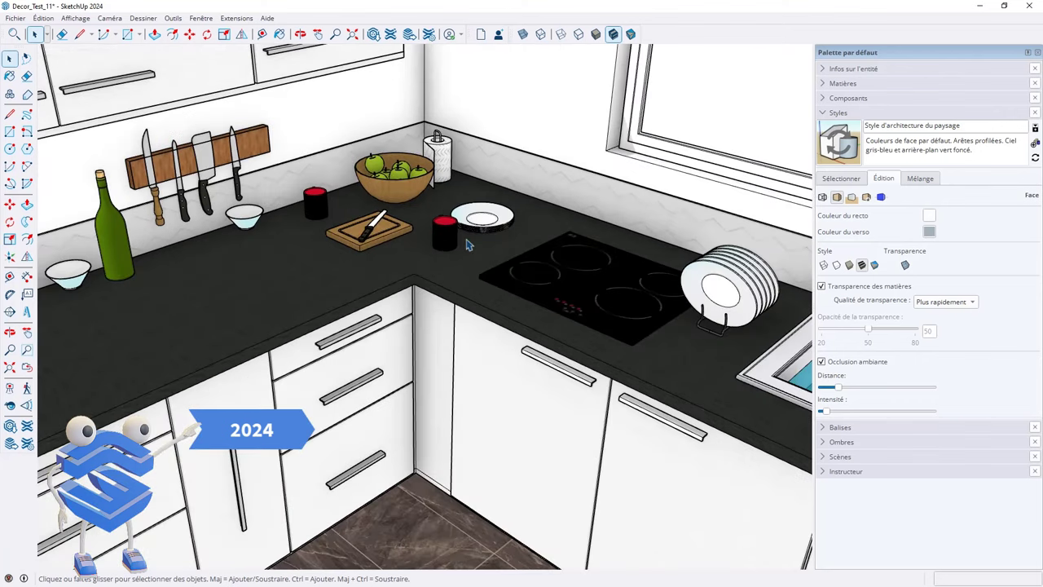
pyautogui.click(18, 19)
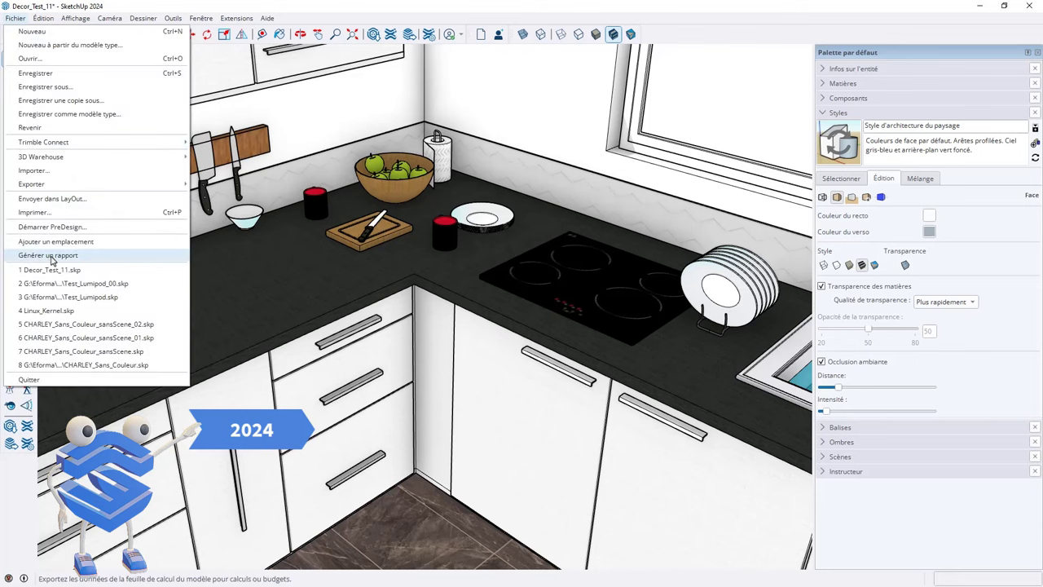
pyautogui.click(51, 243)
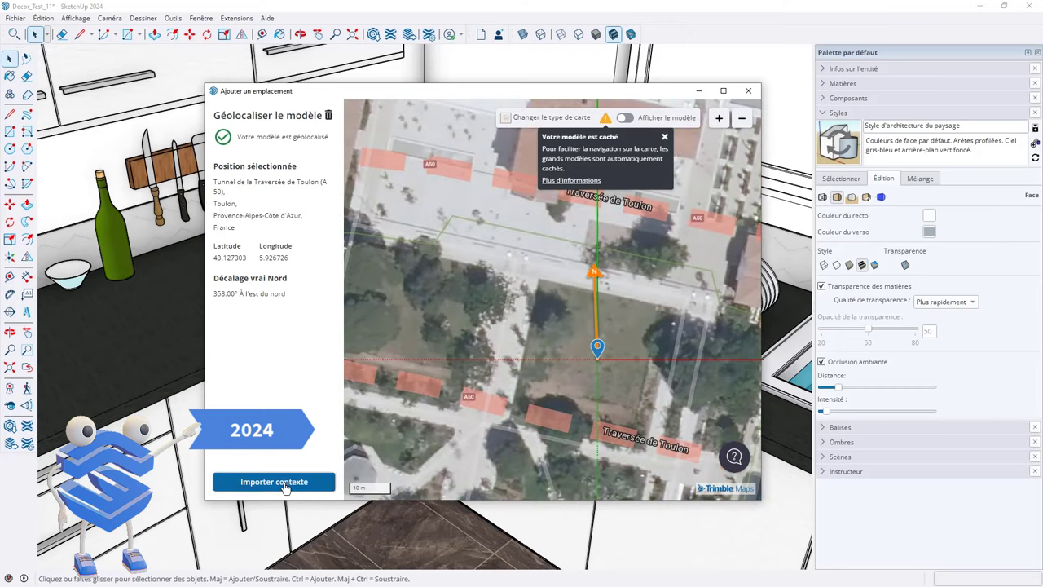
pyautogui.click(286, 486)
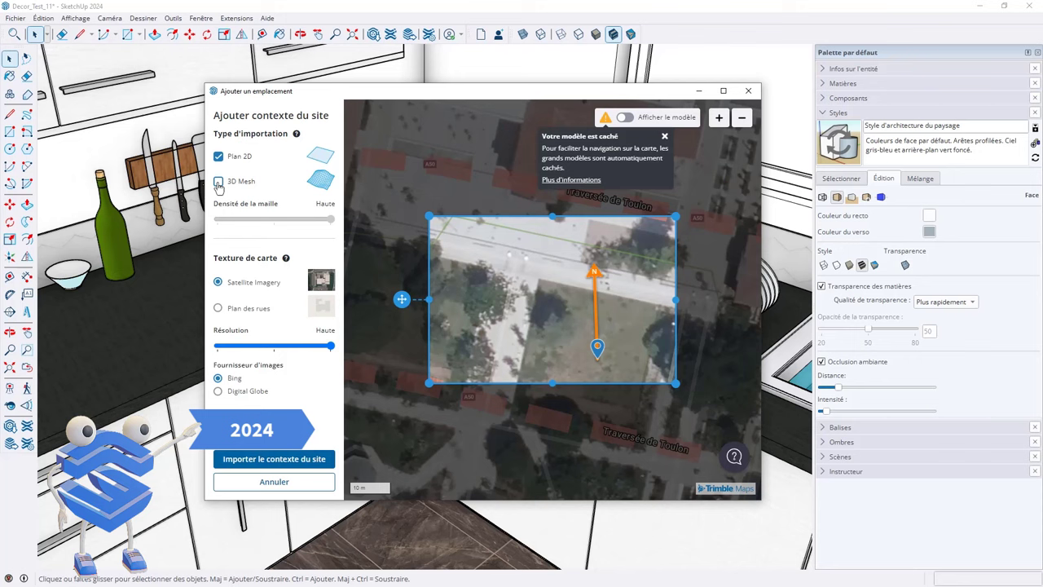
pyautogui.click(219, 182)
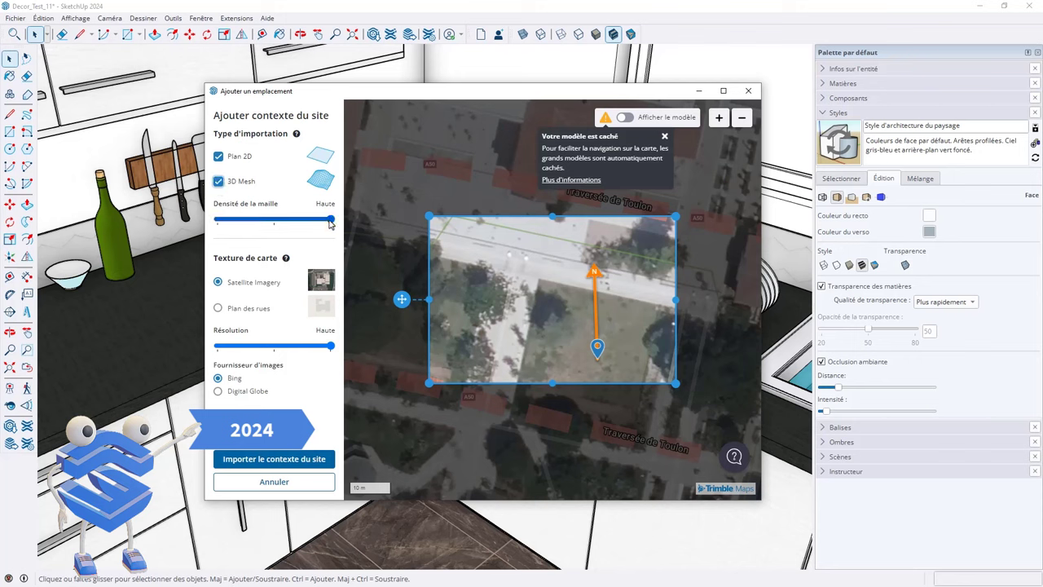
pyautogui.moveTo(330, 224); pyautogui.dragTo(330, 220)
pyautogui.click(748, 91)
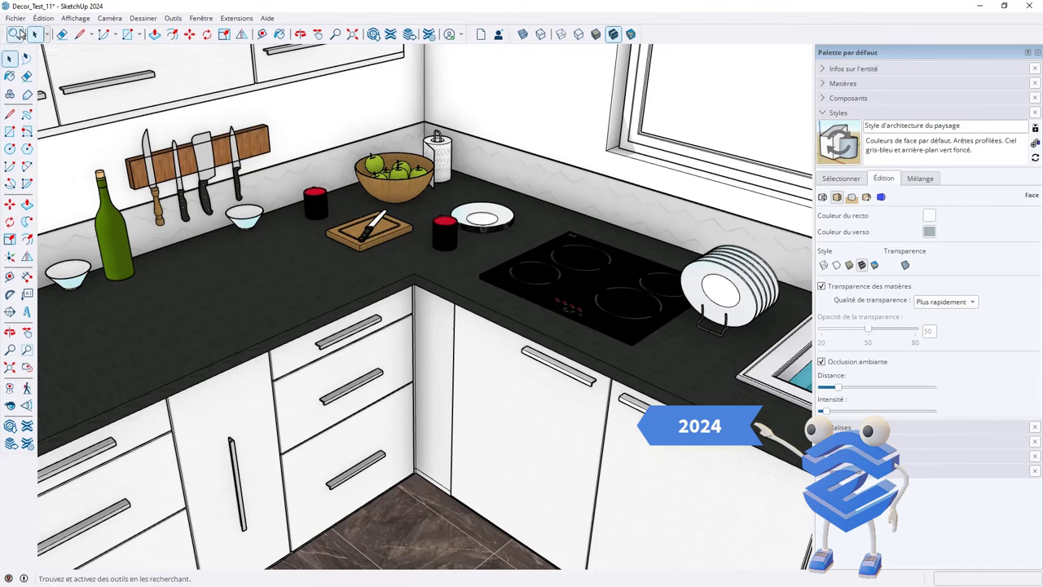
# Step: Export the kitchen as glTF binaire (*.glb) named Decor_Test_11.glb, confirming the overwrite
pyautogui.click(15, 18)
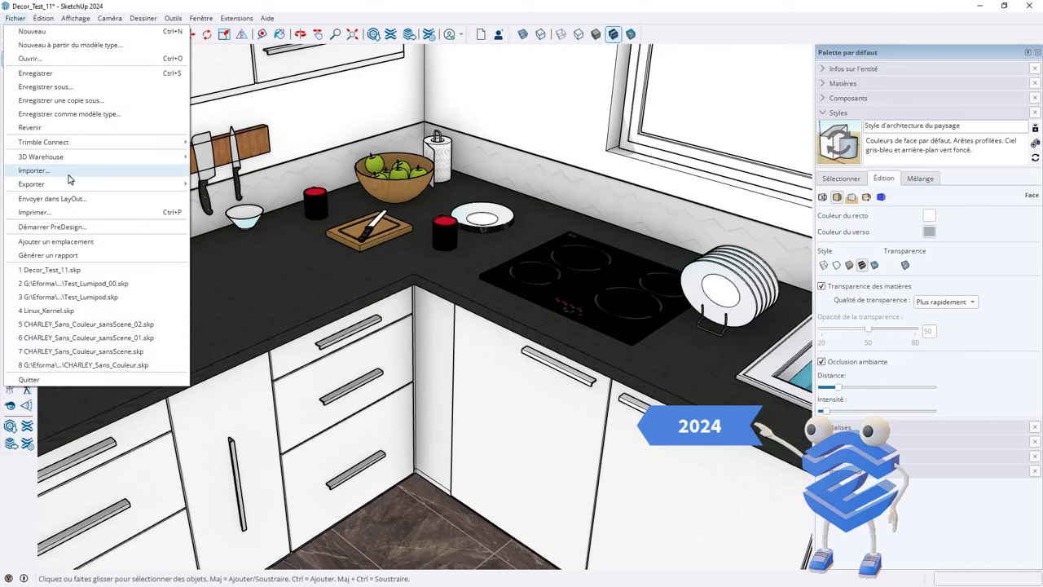
pyautogui.moveTo(32, 183)
pyautogui.click(231, 190)
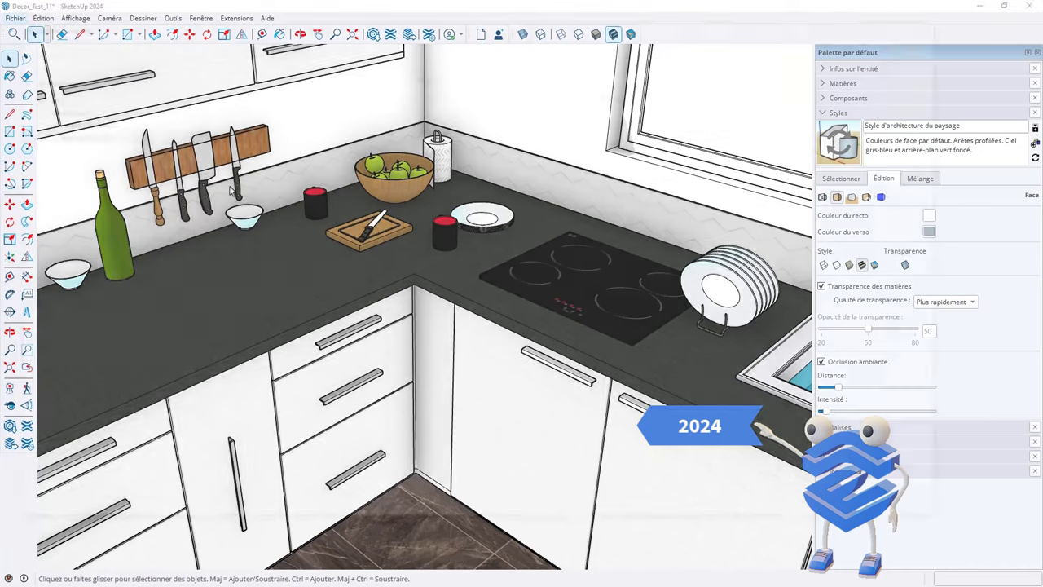
pyautogui.click(123, 489)
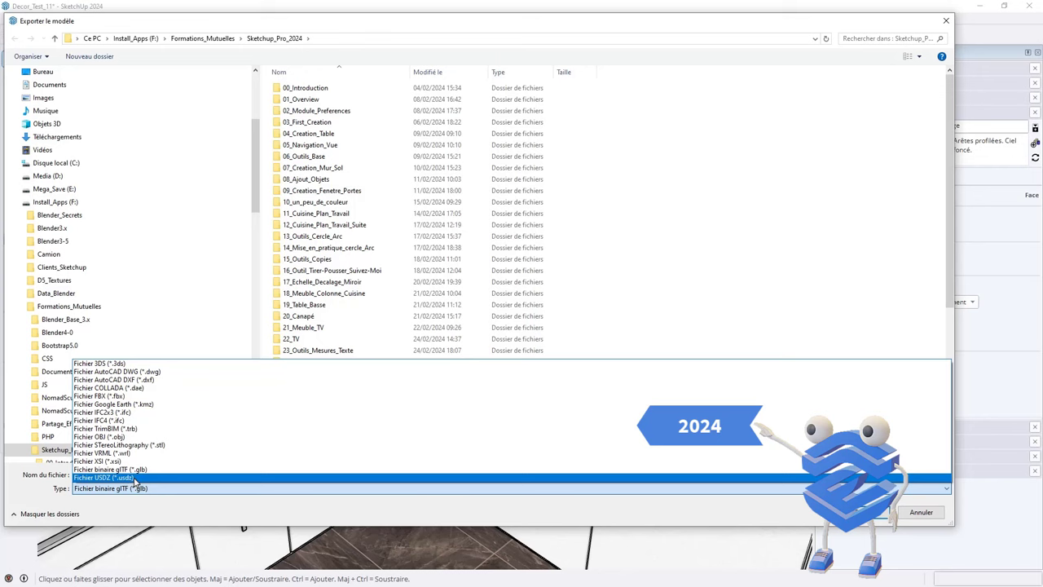
pyautogui.click(120, 471)
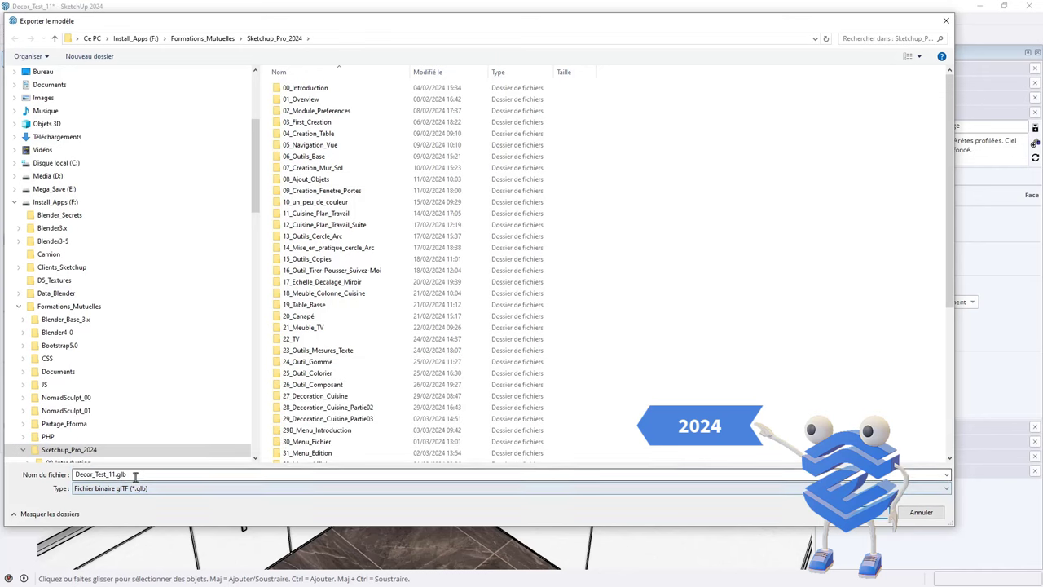
pyautogui.click(132, 474)
pyautogui.click(132, 473)
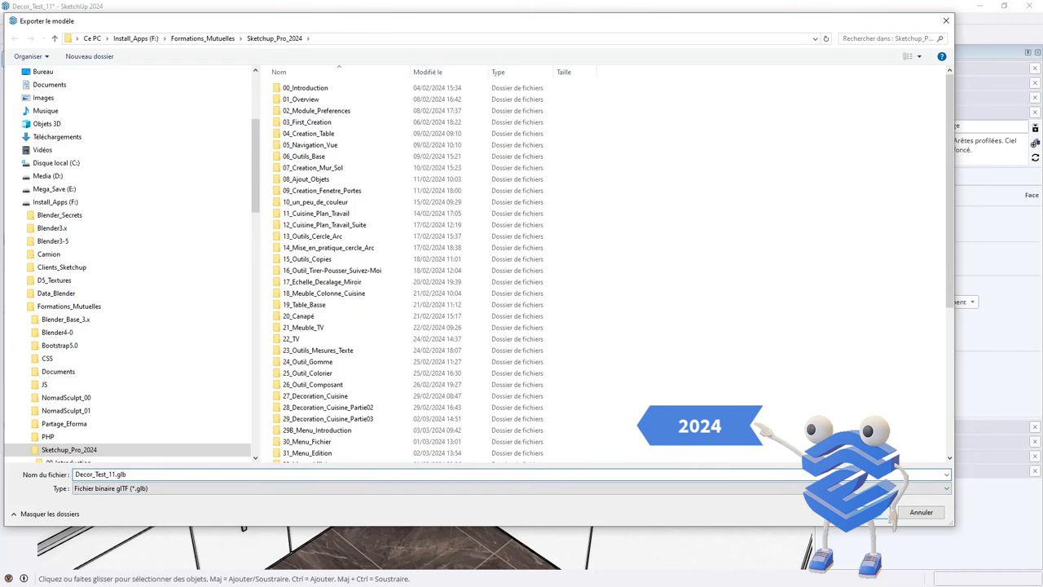
pyautogui.click(883, 514)
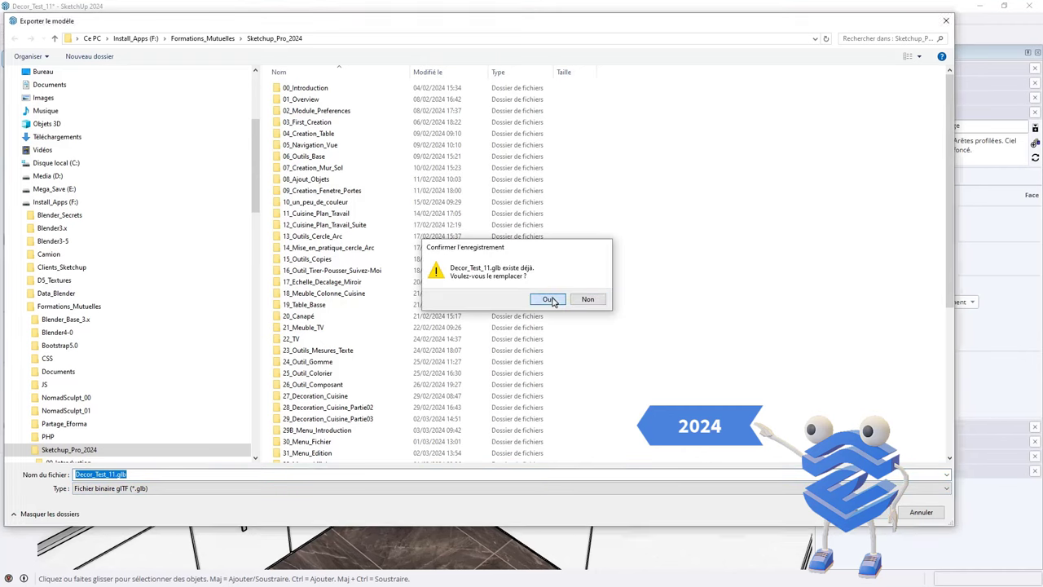
pyautogui.click(550, 300)
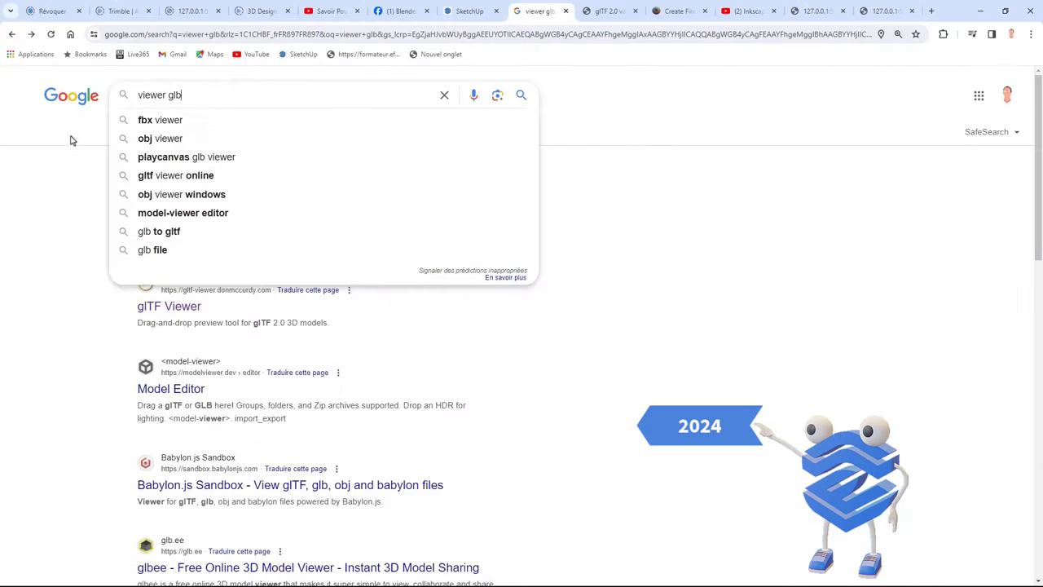
# Step: Open the glTF Viewer website from a 'viewer glb' search and load Decor_Test_11.glb
pyautogui.click(70, 139)
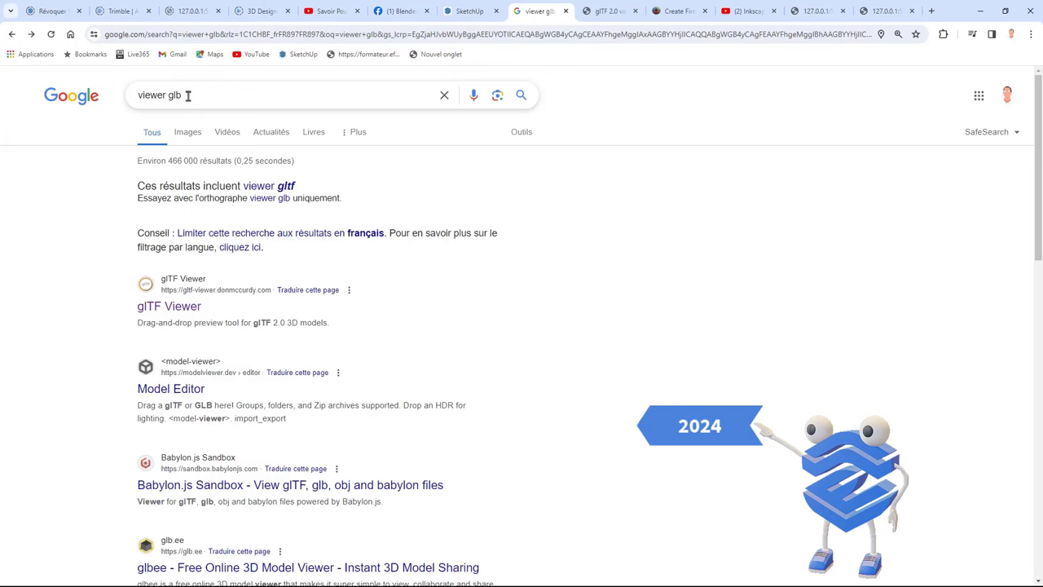
pyautogui.click(188, 95)
pyautogui.press('Return')
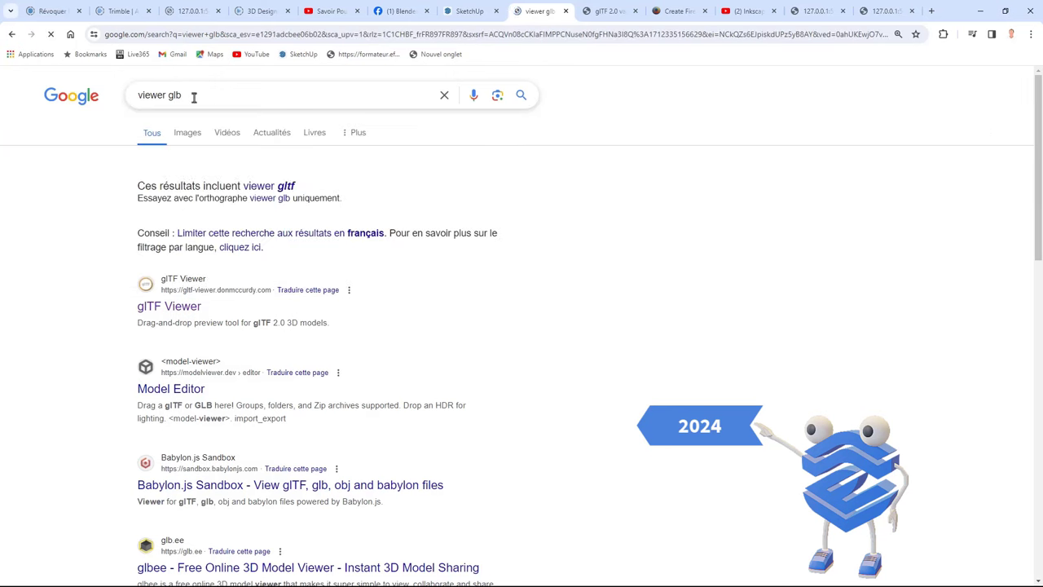
pyautogui.click(163, 313)
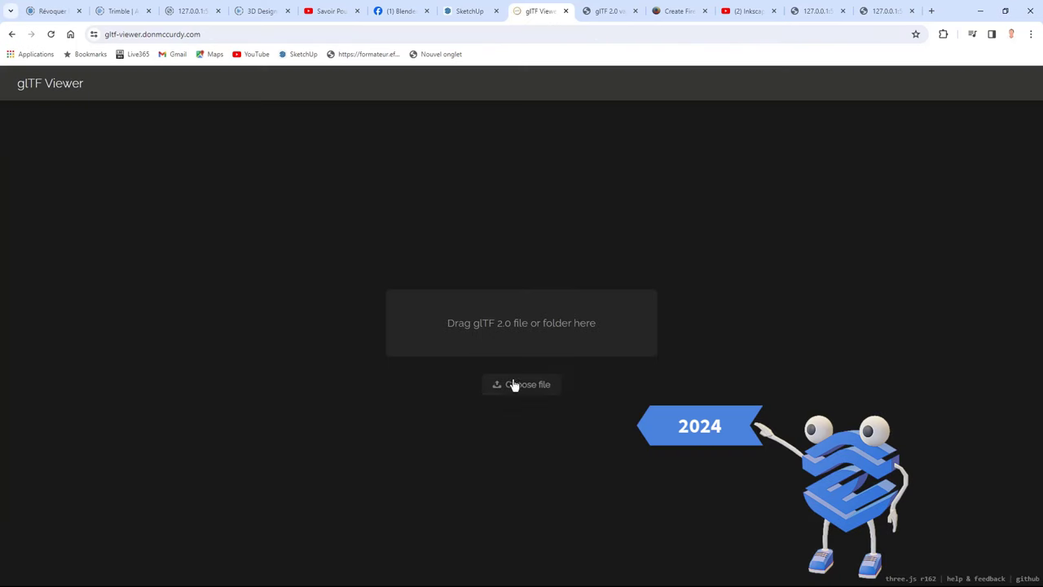
pyautogui.click(522, 389)
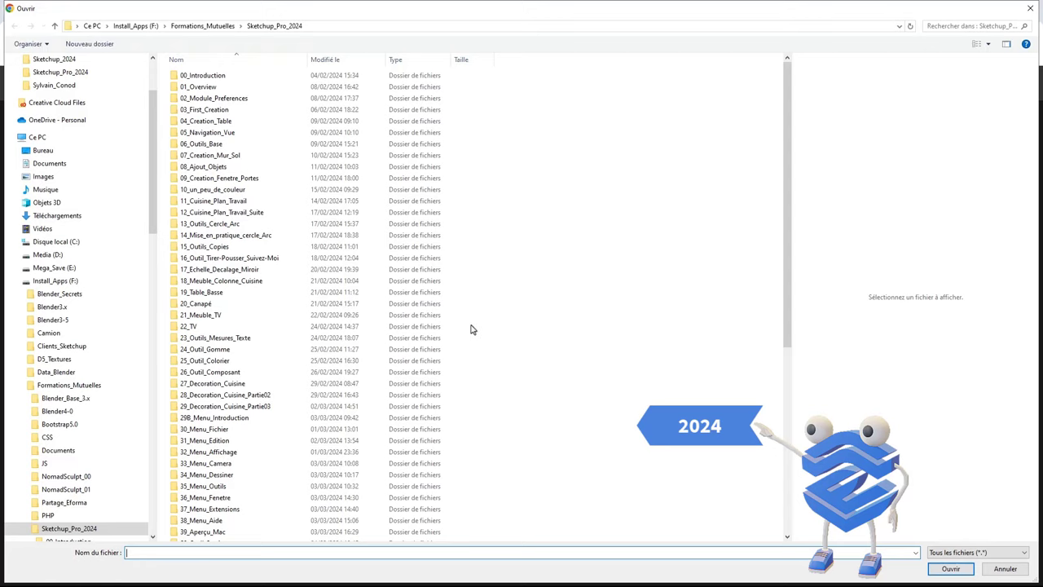
pyautogui.scroll(-10, 470, 326)
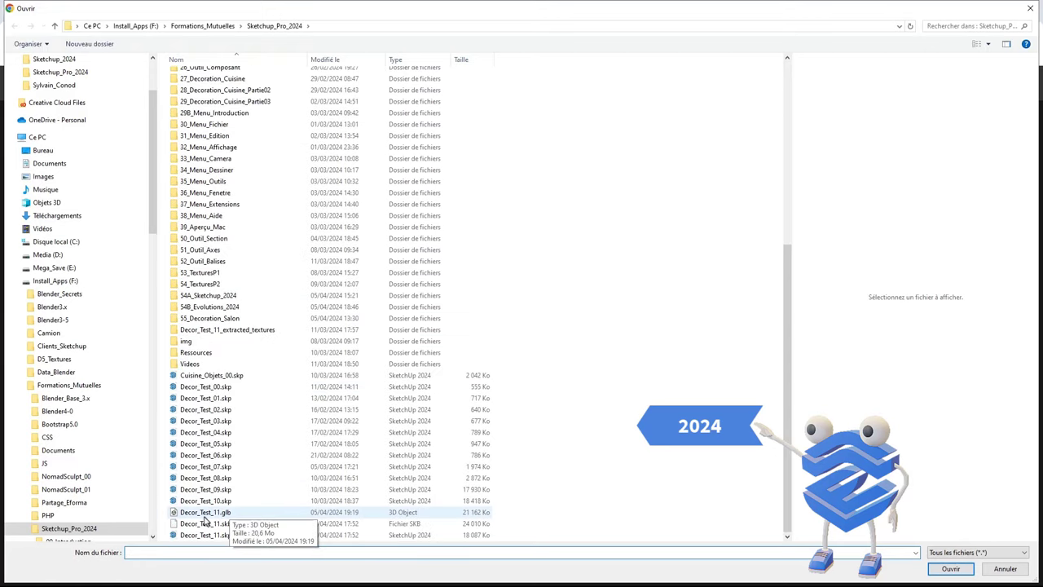
pyautogui.click(207, 513)
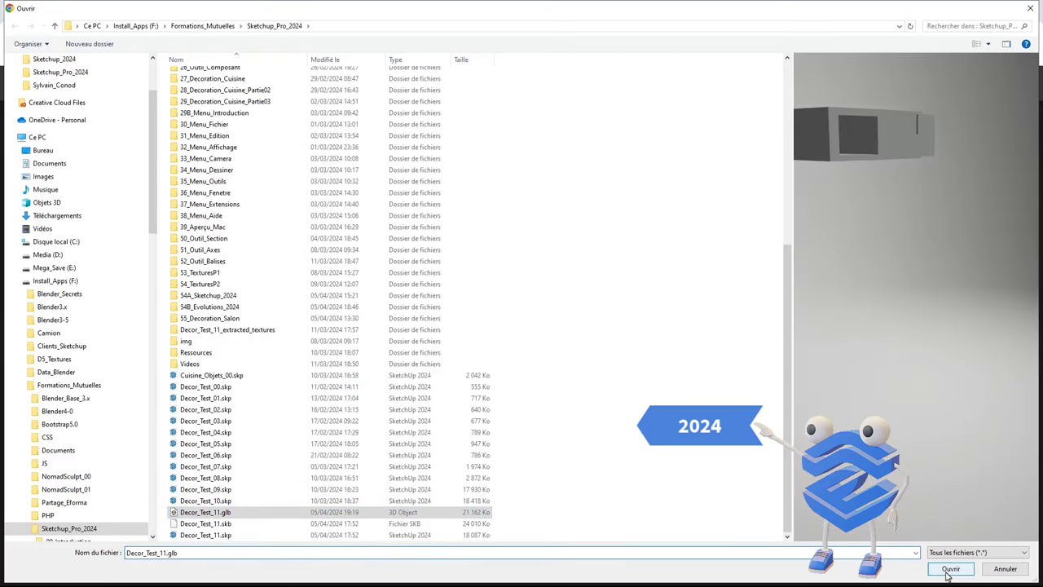
pyautogui.click(950, 568)
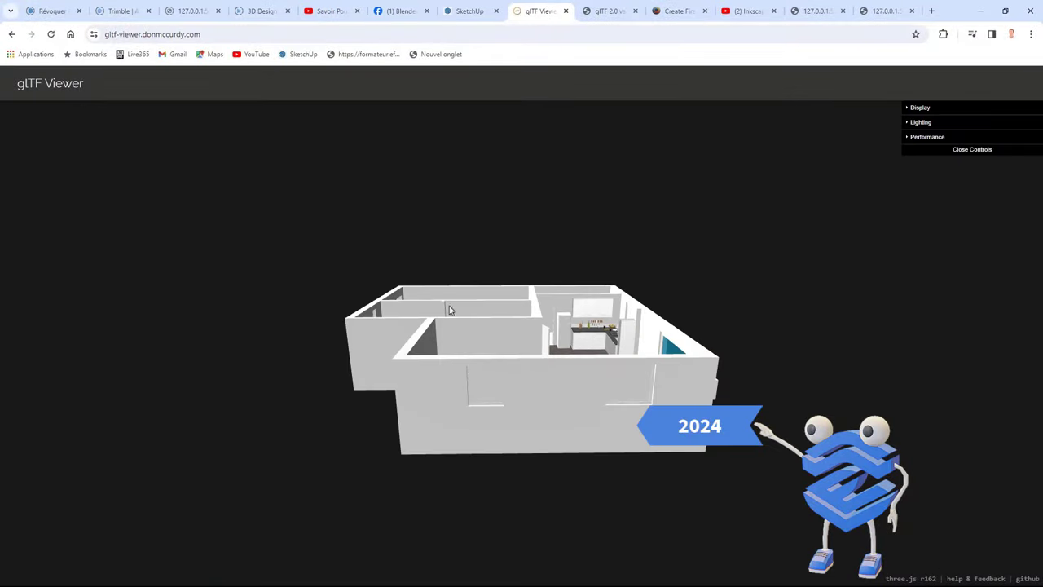
# Step: Tilt to an overhead view and try automatic rotation on and off in Display settings
pyautogui.moveTo(487, 305); pyautogui.dragTo(576, 279)
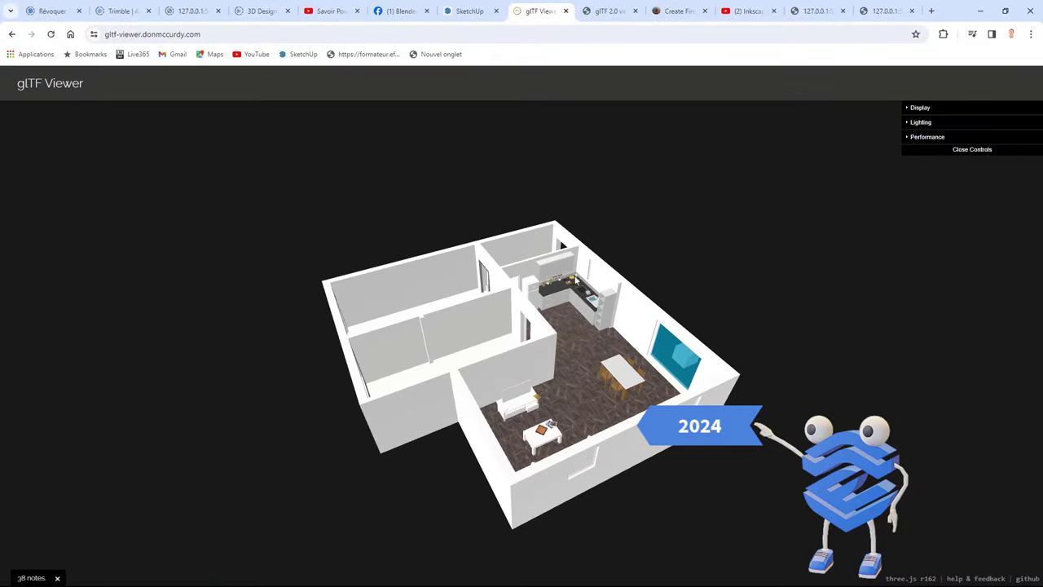
pyautogui.scroll(5, 576, 279)
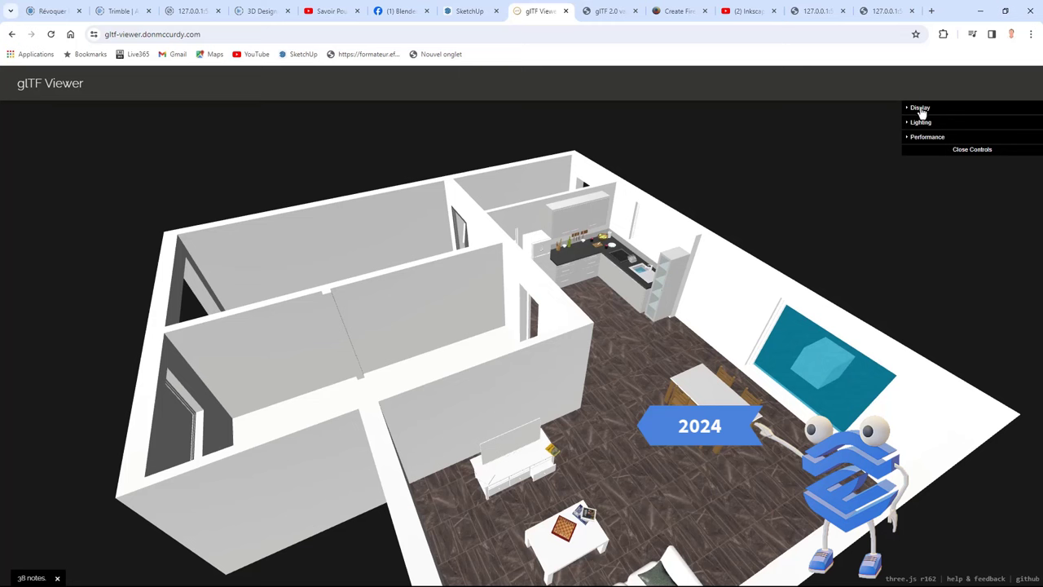
pyautogui.click(920, 107)
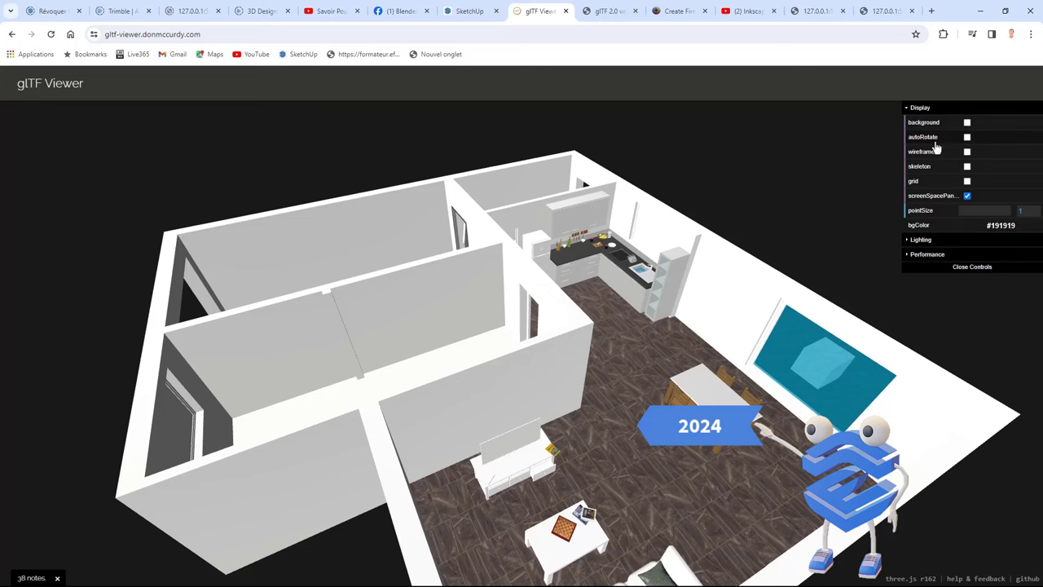
pyautogui.click(968, 137)
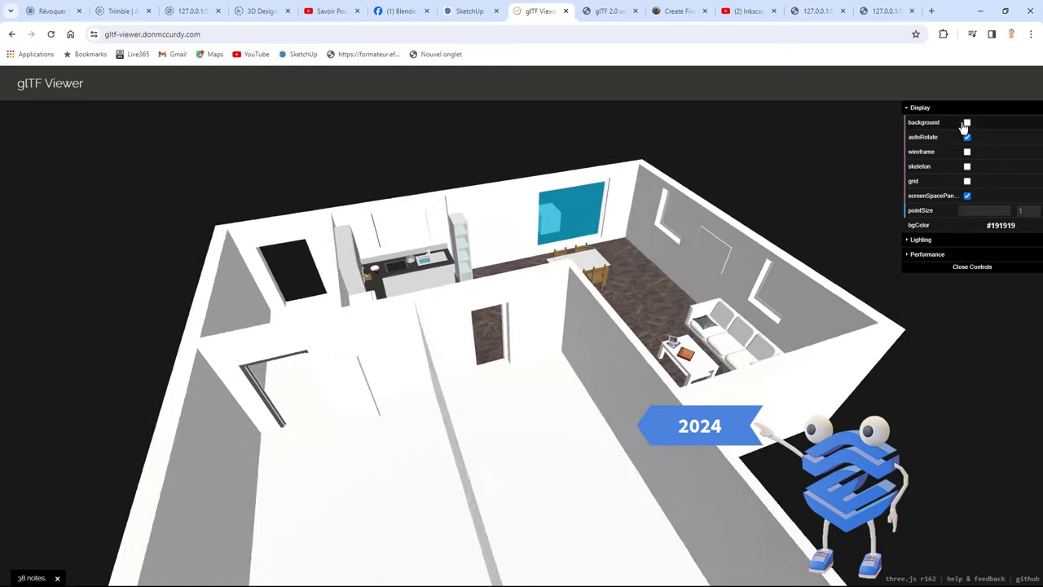
pyautogui.click(967, 137)
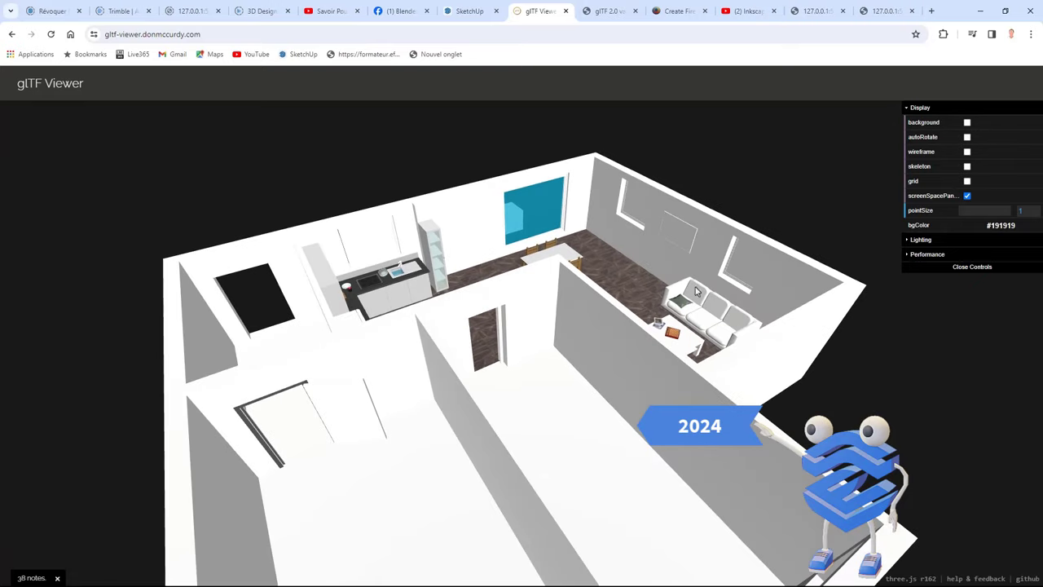
# Step: Orbit and zoom the model to view the living room, kitchen and dining table
pyautogui.scroll(-2, 724, 287)
pyautogui.scroll(-2, 701, 288)
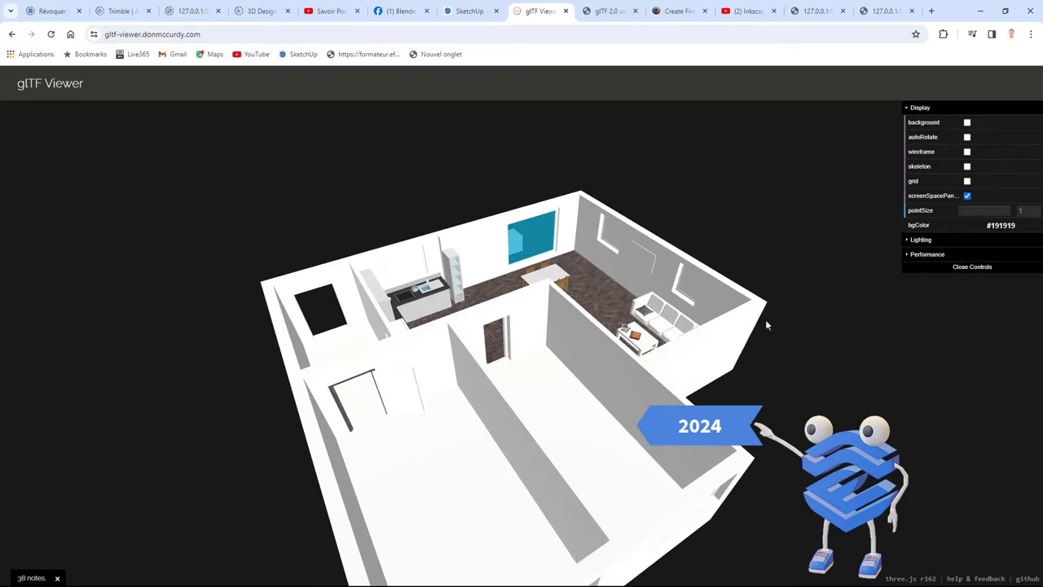
pyautogui.moveTo(773, 386)
pyautogui.mouseDown()
pyautogui.moveTo(639, 386)
pyautogui.moveTo(516, 326)
pyautogui.moveTo(533, 339)
pyautogui.mouseUp()
pyautogui.scroll(3, 432, 357)
pyautogui.scroll(3, 432, 357)
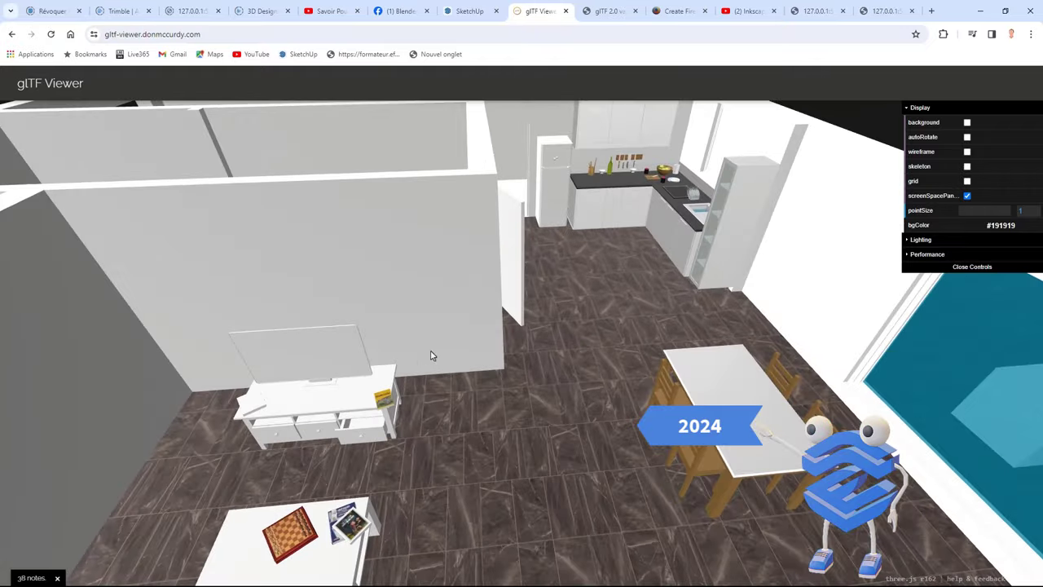
pyautogui.scroll(2, 556, 383)
pyautogui.scroll(2, 573, 384)
pyautogui.moveTo(573, 385); pyautogui.dragTo(692, 363)
# Step: Check the Performance and Lighting panels, collapse all folders, and orbit to a higher, wider view
pyautogui.click(926, 254)
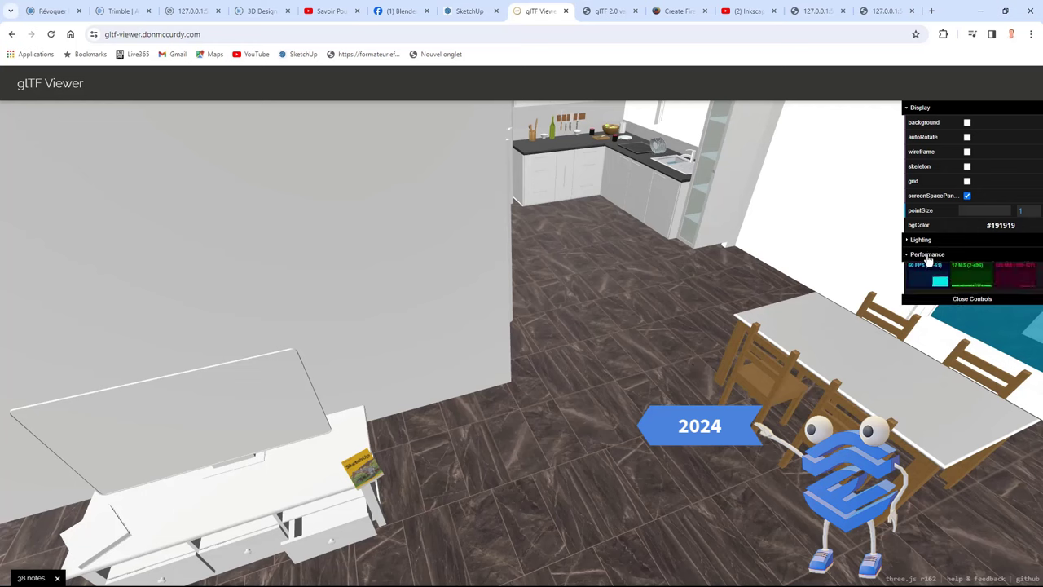
pyautogui.click(937, 243)
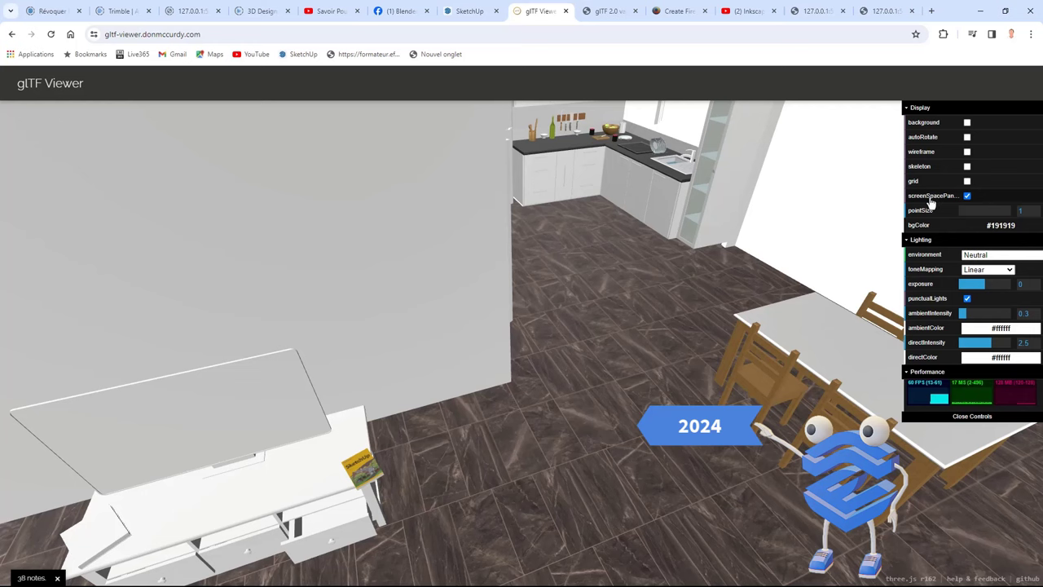
pyautogui.click(907, 109)
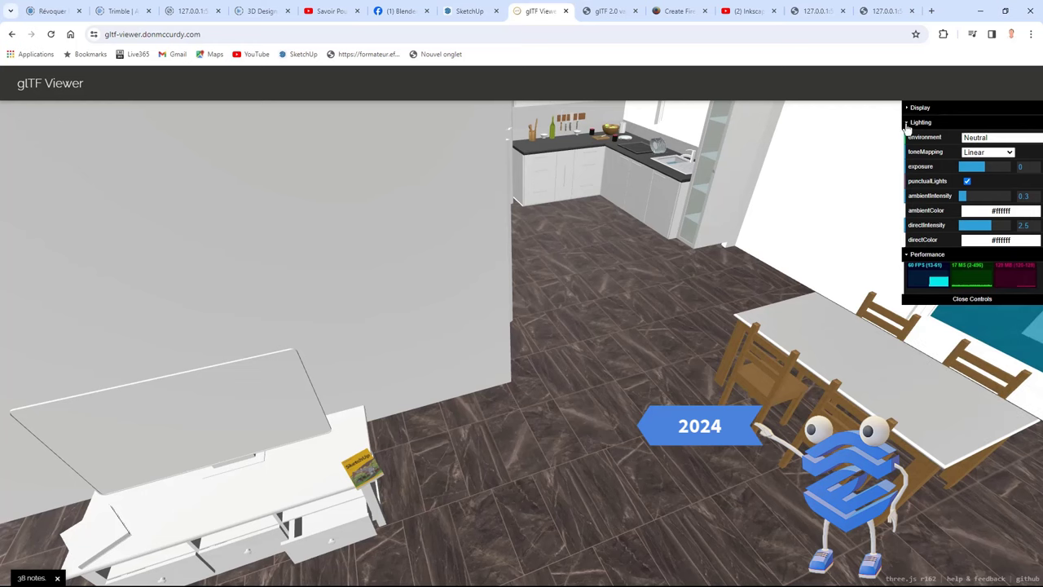
pyautogui.click(907, 125)
pyautogui.click(906, 137)
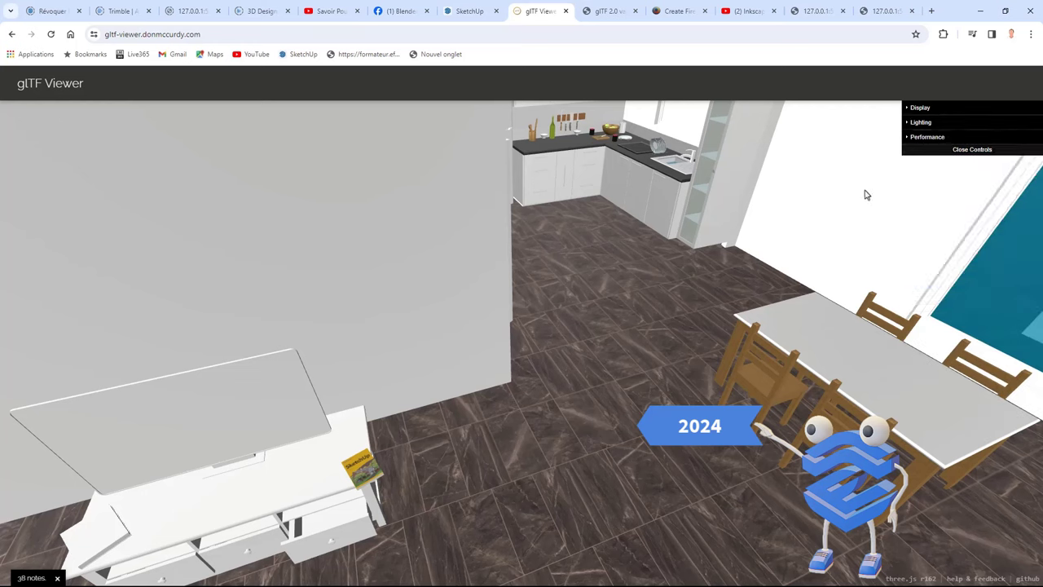
pyautogui.moveTo(819, 215)
pyautogui.mouseDown()
pyautogui.moveTo(506, 383)
pyautogui.moveTo(543, 362)
pyautogui.moveTo(572, 312)
pyautogui.moveTo(529, 397)
pyautogui.mouseUp()
pyautogui.scroll(-5, 506, 379)
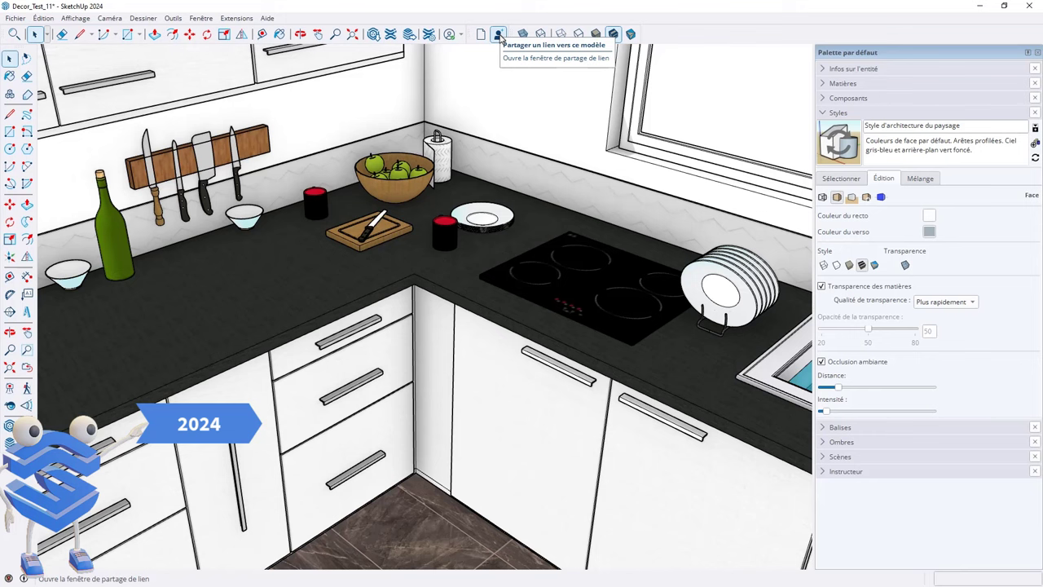
# Step: Save Decor_Test_11.skp into the Trimble Connect SketchUp project via Share link, confirming the overwrite
pyautogui.click(499, 35)
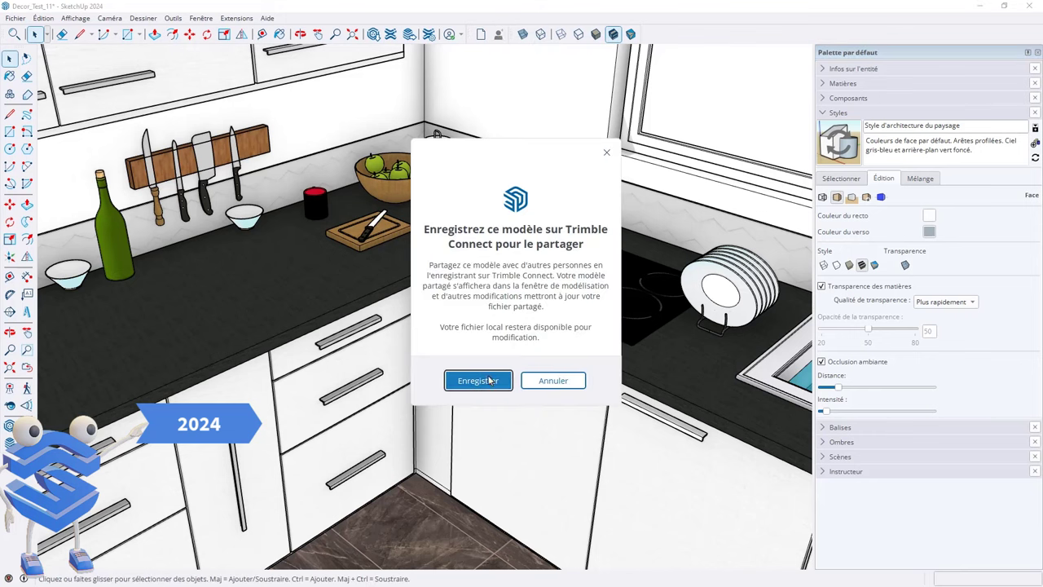
pyautogui.click(490, 380)
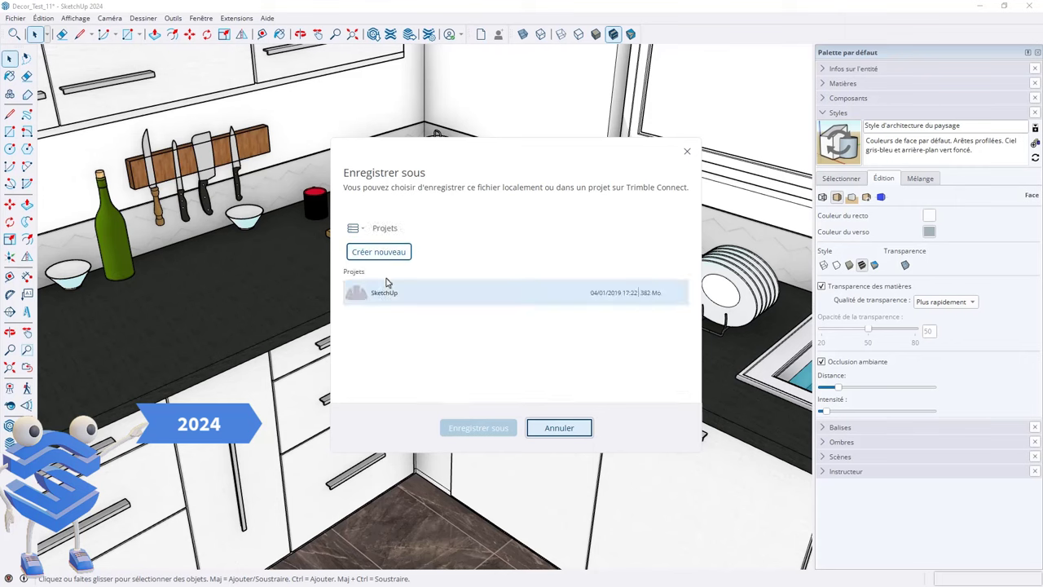
pyautogui.click(376, 299)
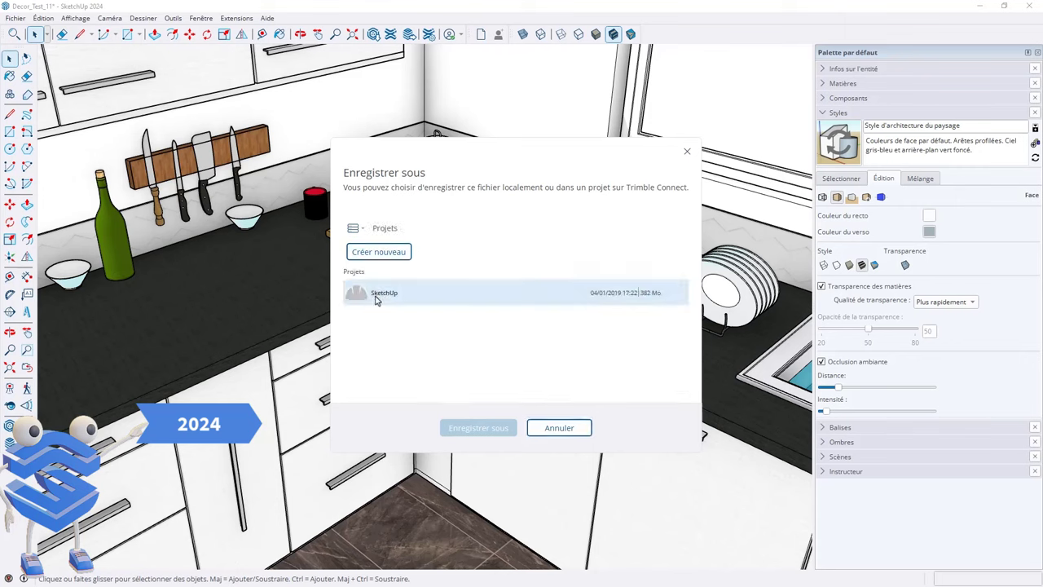
pyautogui.doubleClick(385, 298)
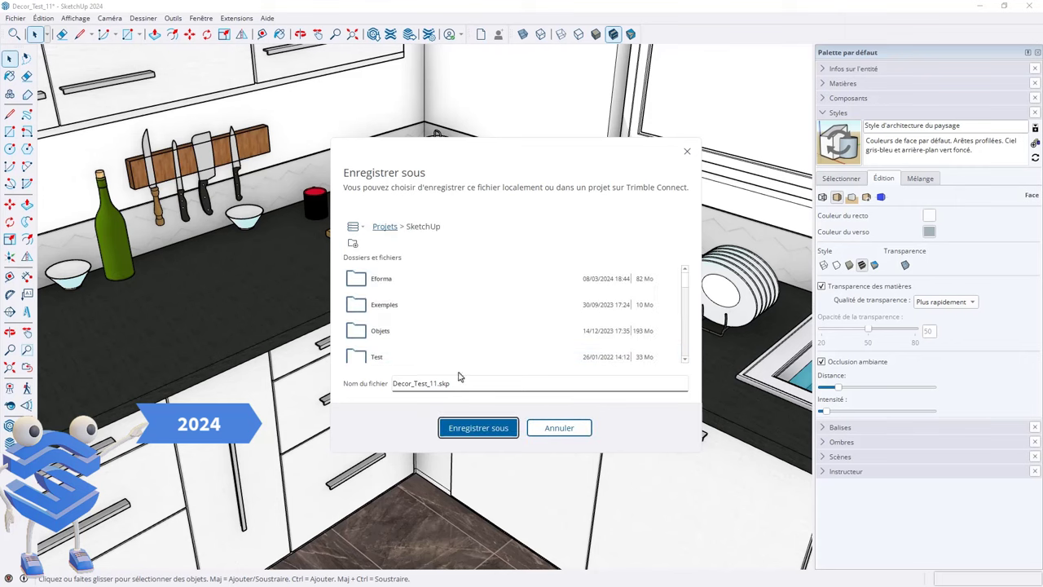
pyautogui.click(462, 383)
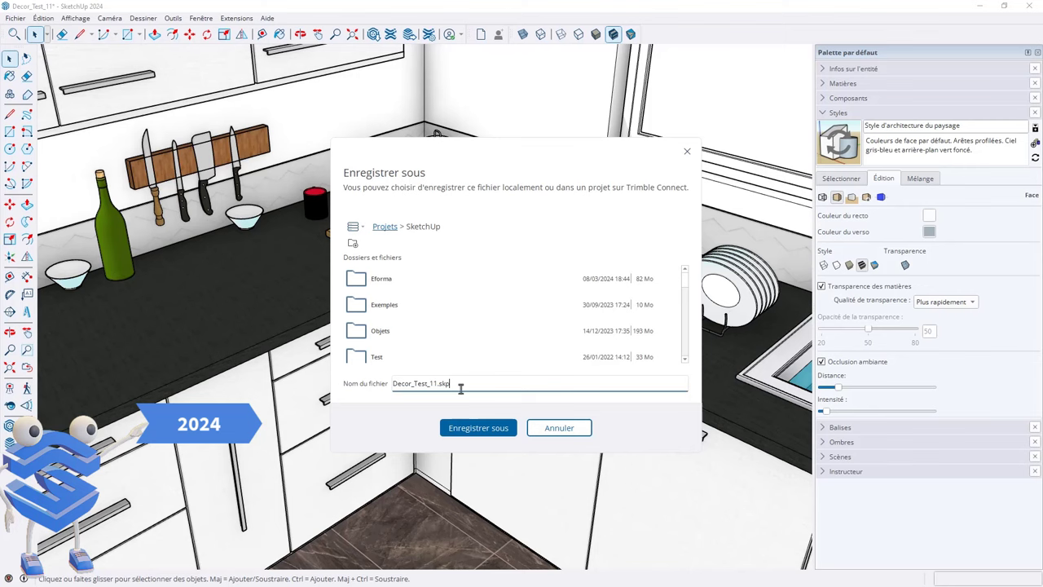
pyautogui.click(484, 432)
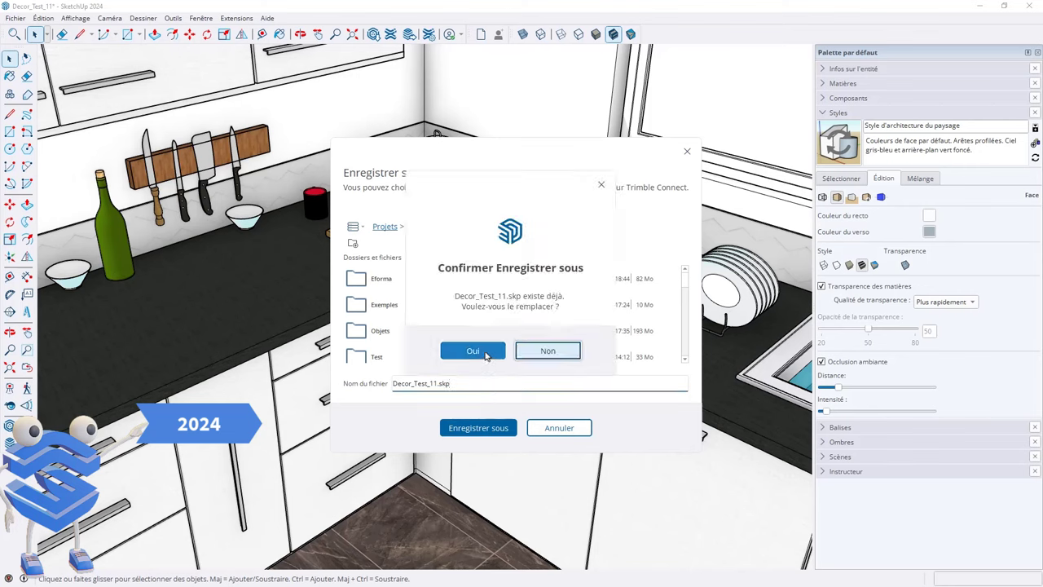
pyautogui.click(485, 352)
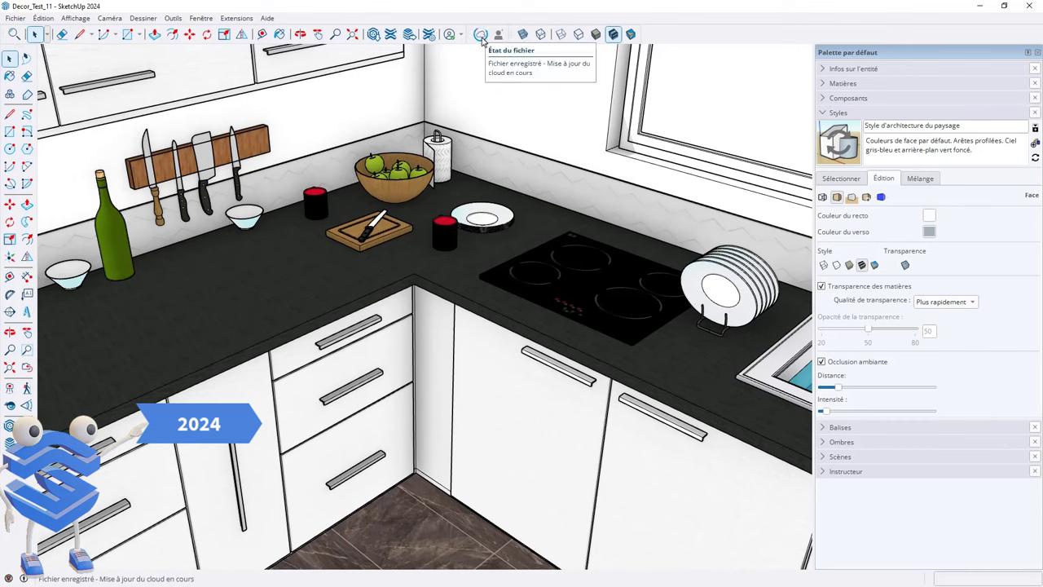
# Step: Regenerate the shareable link for Decor_Test_11.skp by toggling sharing off and on, then copy it
pyautogui.click(482, 38)
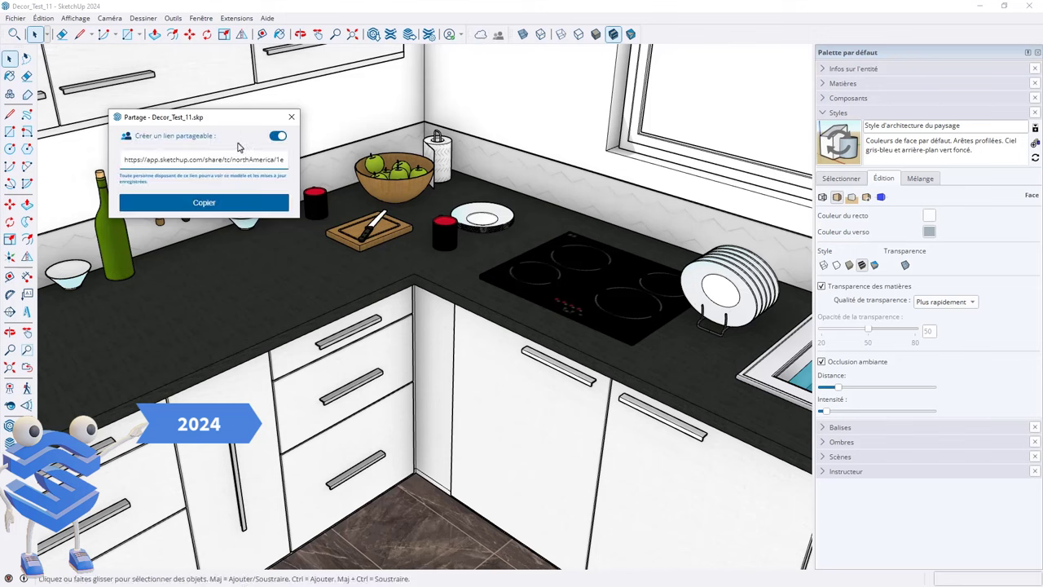
pyautogui.click(274, 139)
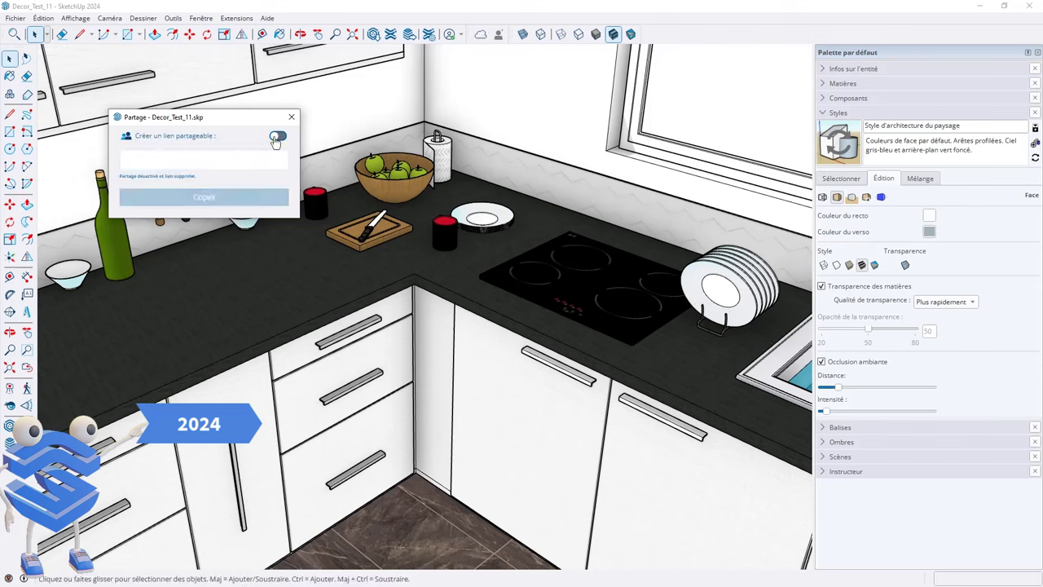
pyautogui.click(277, 137)
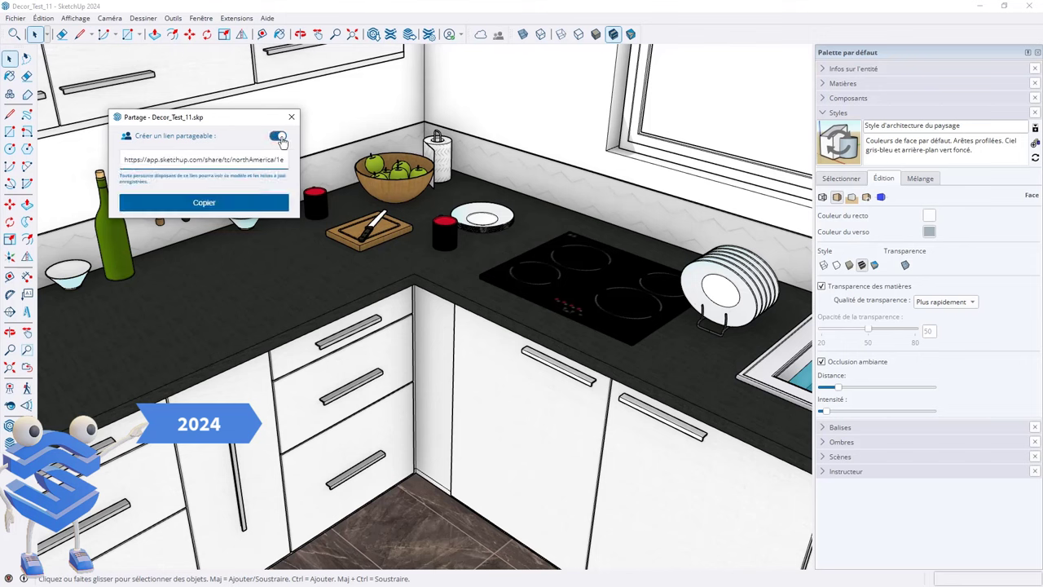
pyautogui.click(214, 203)
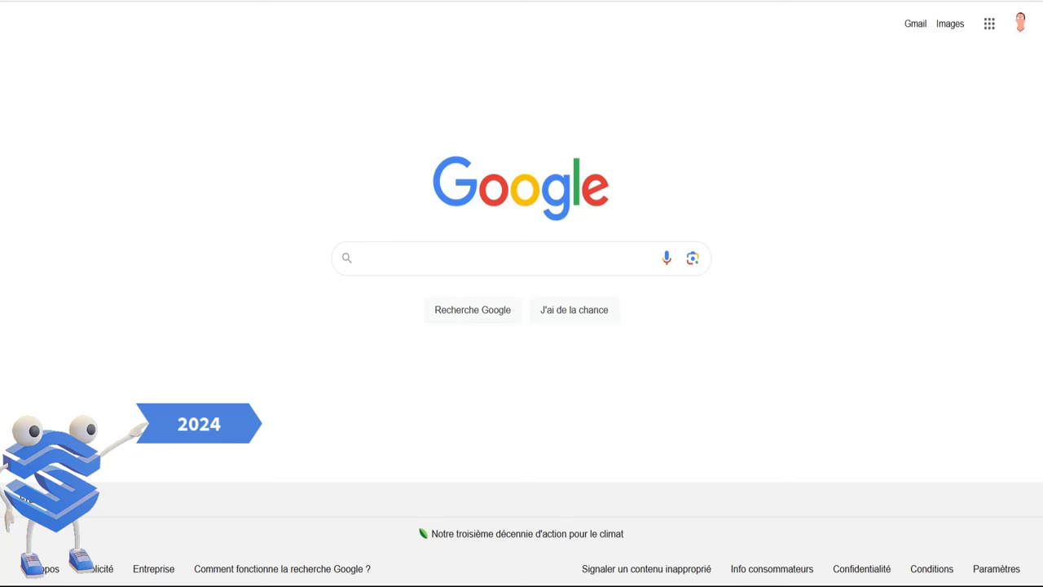
# Step: Open the copied share link in Chrome's address bar
pyautogui.hotkey('ctrl', 'l')
pyautogui.hotkey('ctrl', 'v')
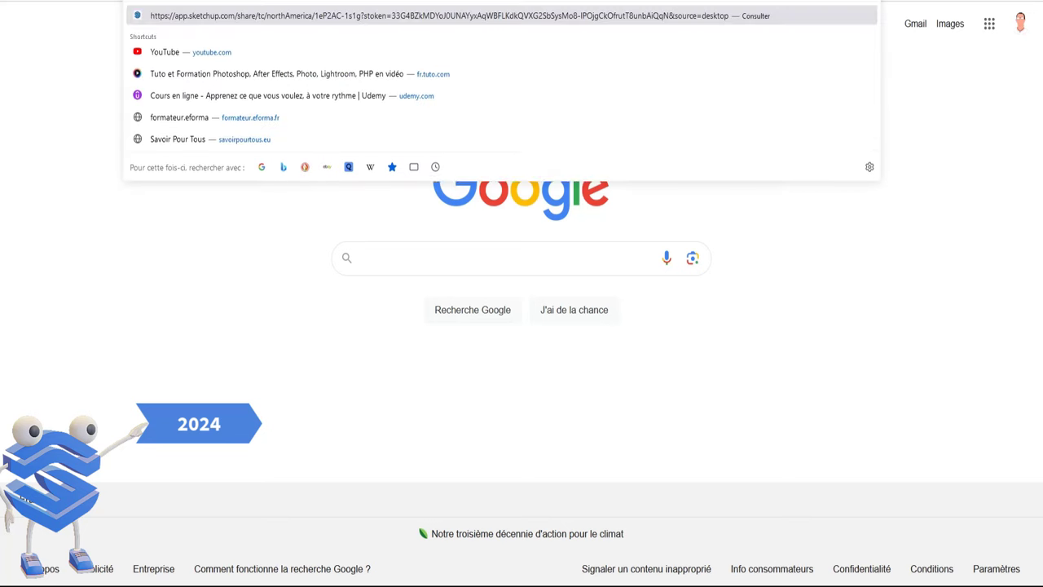
pyautogui.press('Return')
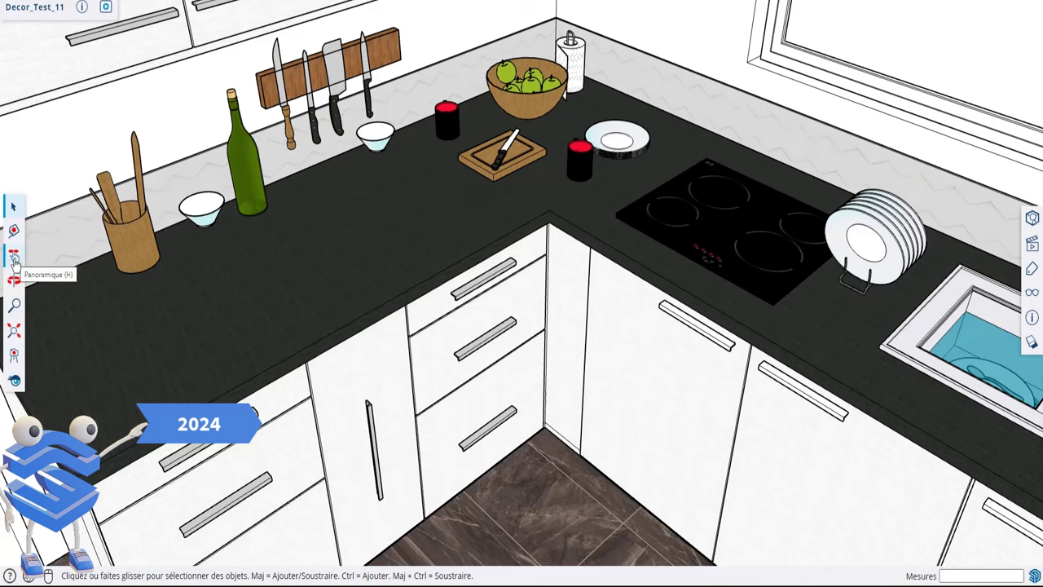
# Step: Pan, place the camera at 197.64 cm eye height in the kitchen, and look toward the sink
pyautogui.click(14, 259)
pyautogui.moveTo(493, 302)
pyautogui.mouseDown()
pyautogui.moveTo(354, 228)
pyautogui.moveTo(437, 175)
pyautogui.moveTo(459, 217)
pyautogui.mouseUp()
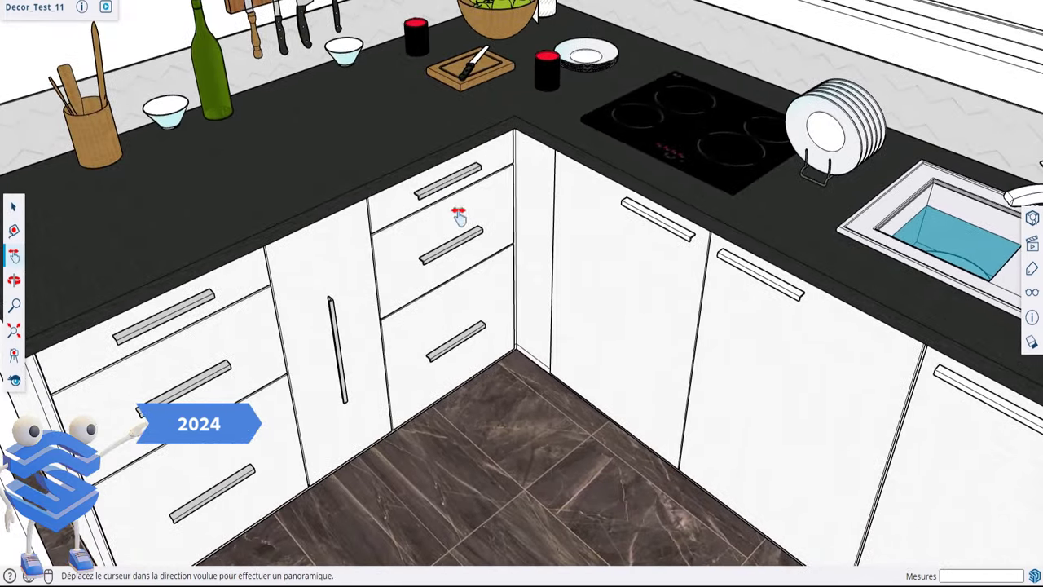
pyautogui.click(13, 356)
pyautogui.click(453, 497)
pyautogui.moveTo(452, 481)
pyautogui.mouseDown()
pyautogui.moveTo(446, 455)
pyautogui.moveTo(480, 431)
pyautogui.moveTo(500, 353)
pyautogui.moveTo(572, 344)
pyautogui.moveTo(546, 303)
pyautogui.moveTo(340, 310)
pyautogui.moveTo(687, 366)
pyautogui.moveTo(752, 310)
pyautogui.moveTo(673, 249)
pyautogui.moveTo(380, 326)
pyautogui.moveTo(517, 342)
pyautogui.moveTo(663, 296)
pyautogui.moveTo(880, 204)
pyautogui.mouseUp()
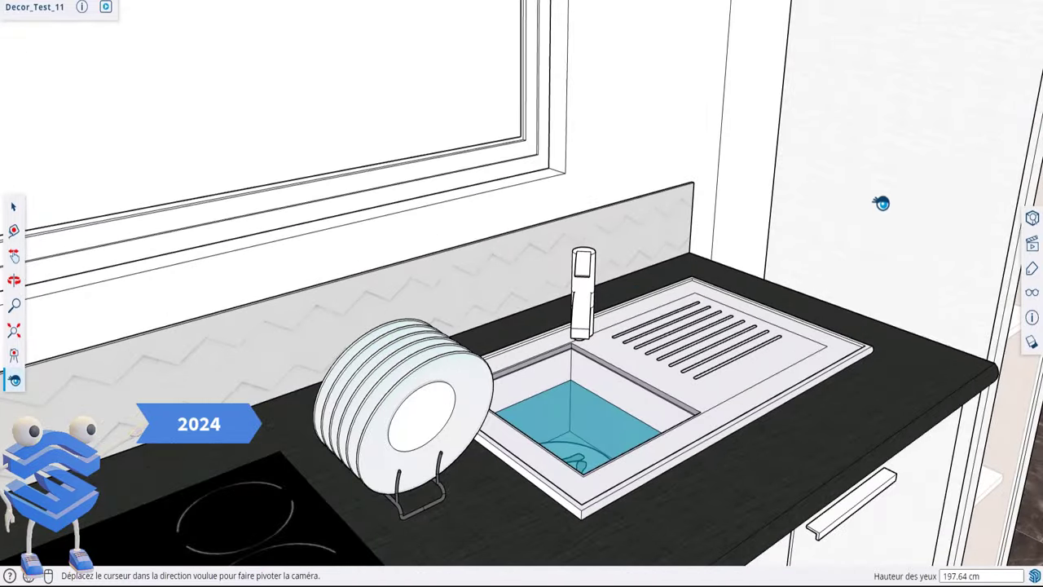
# Step: Open Entity Info and Scenes, expanding the Caméra and Vues standard sections
pyautogui.click(1032, 219)
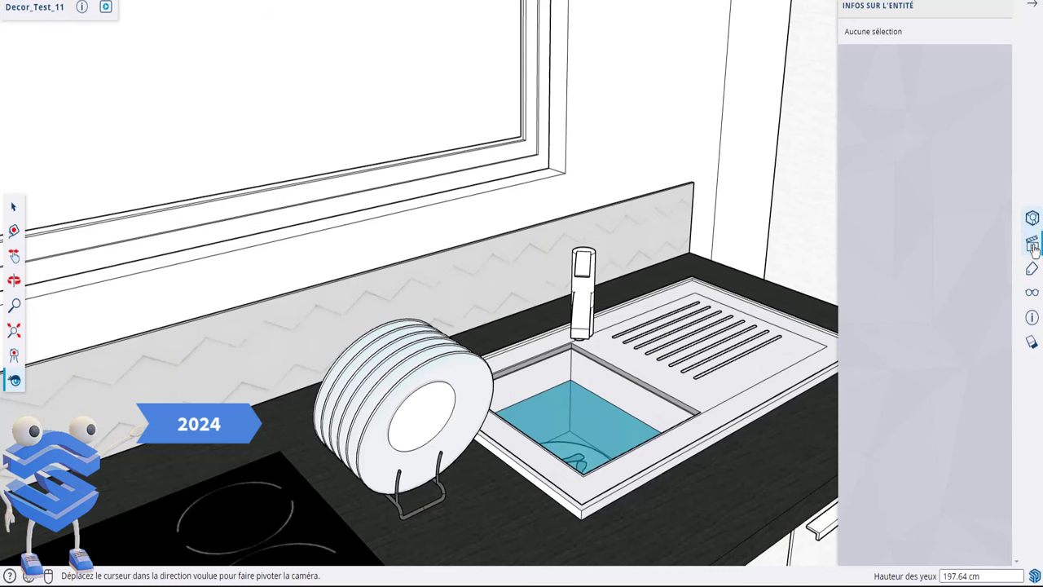
pyautogui.click(1032, 244)
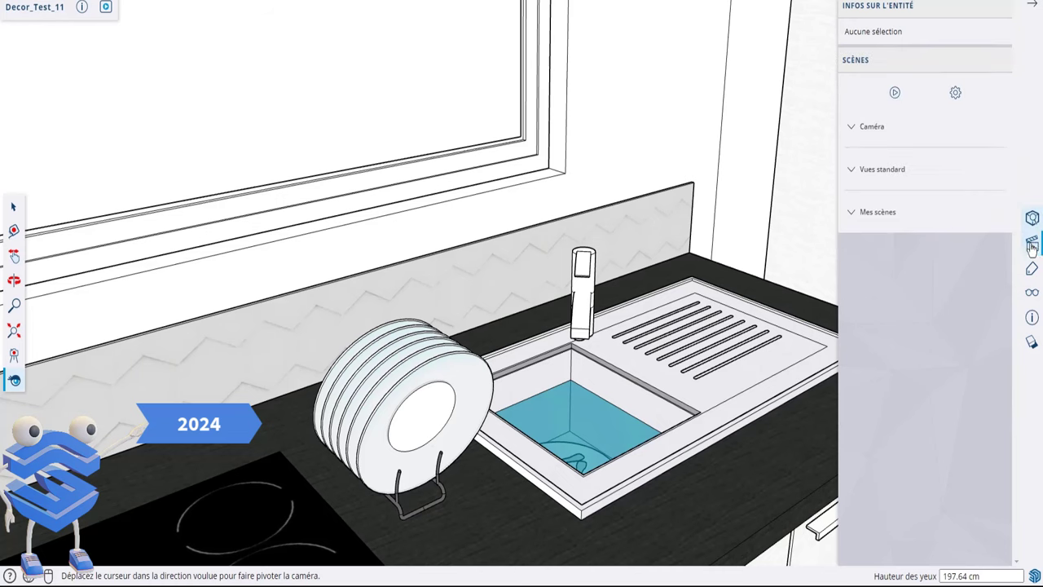
pyautogui.click(866, 127)
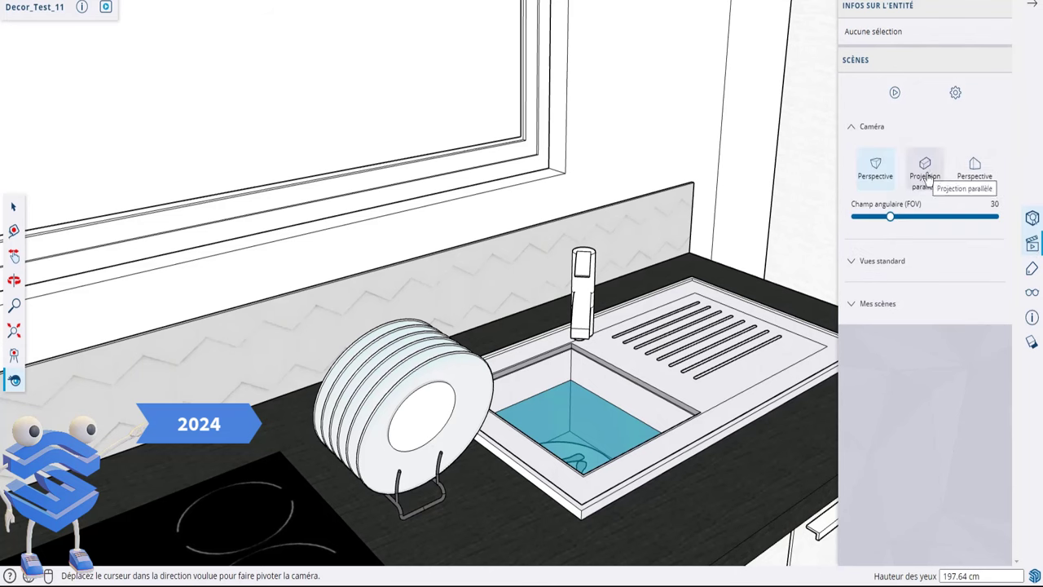
pyautogui.click(908, 258)
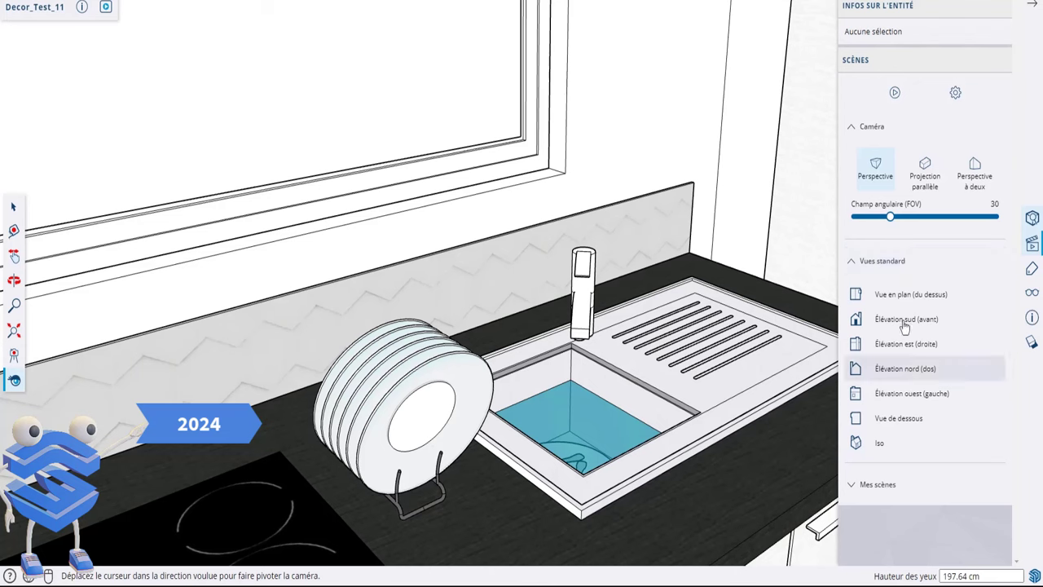
# Step: Collapse those sections, turn the view toward the floor and cabinet, and show Affichage options
pyautogui.click(854, 128)
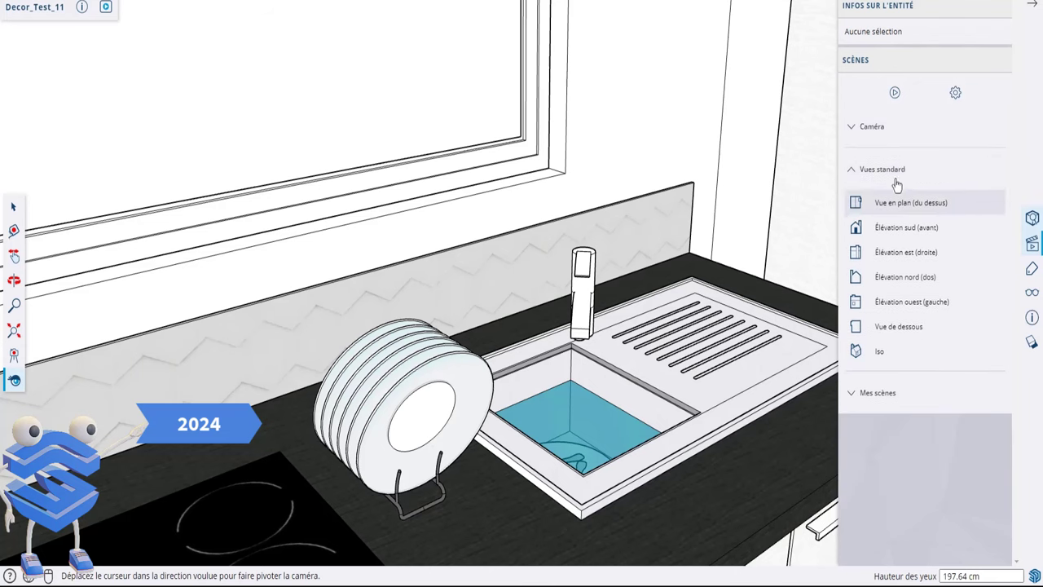
pyautogui.click(854, 170)
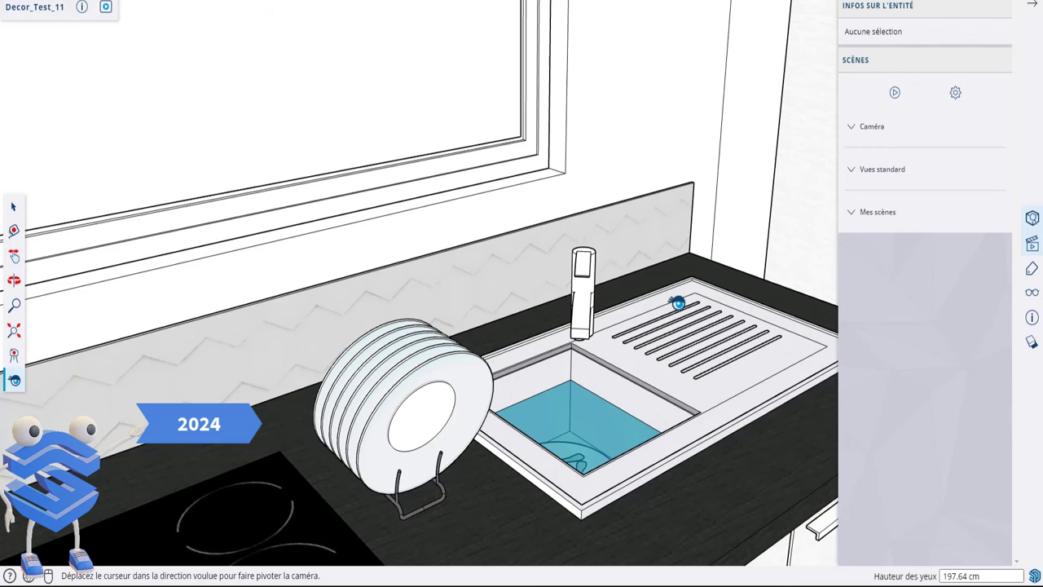
pyautogui.moveTo(706, 308); pyautogui.dragTo(896, 345)
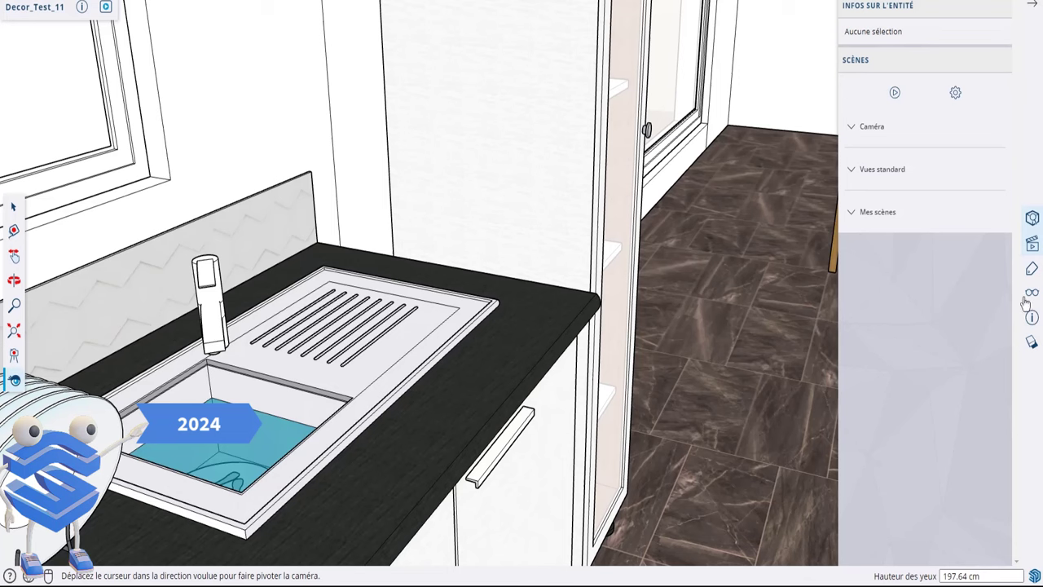
pyautogui.click(1032, 292)
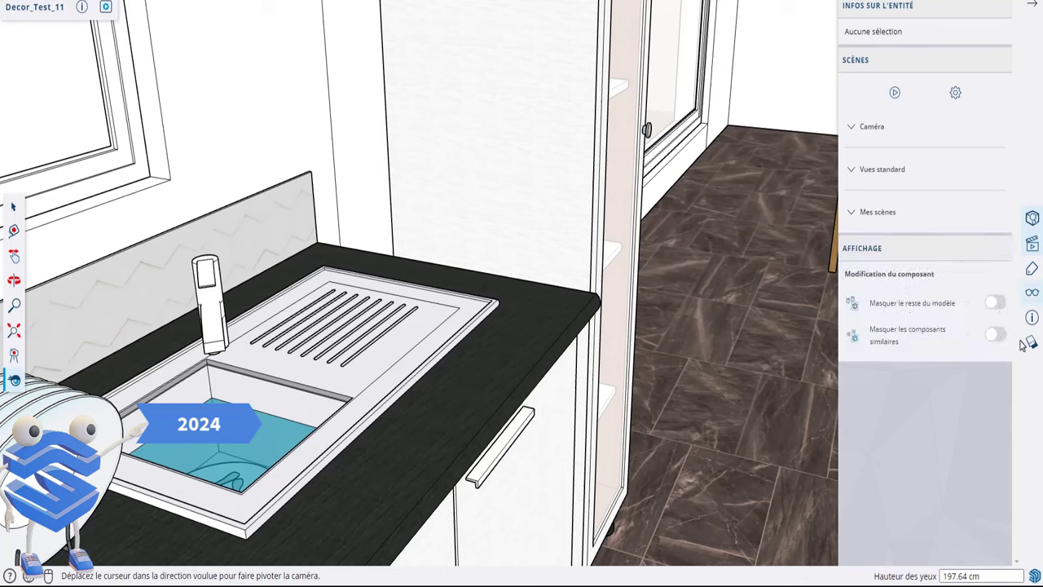
# Step: Show Model Info unit settings in the side panel and turn the view toward the bowl of apples
pyautogui.click(1032, 318)
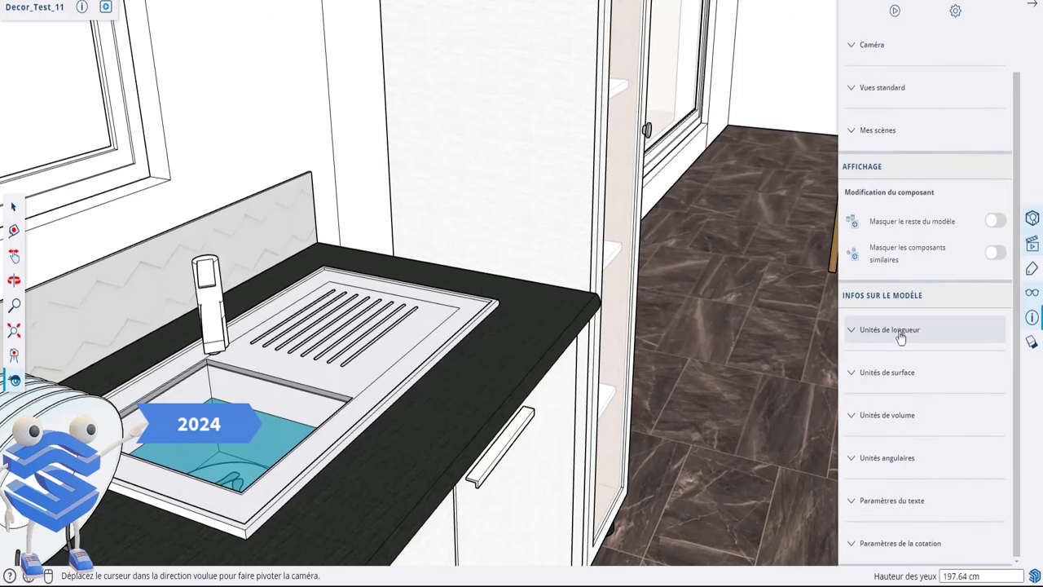
pyautogui.moveTo(652, 337); pyautogui.dragTo(304, 345)
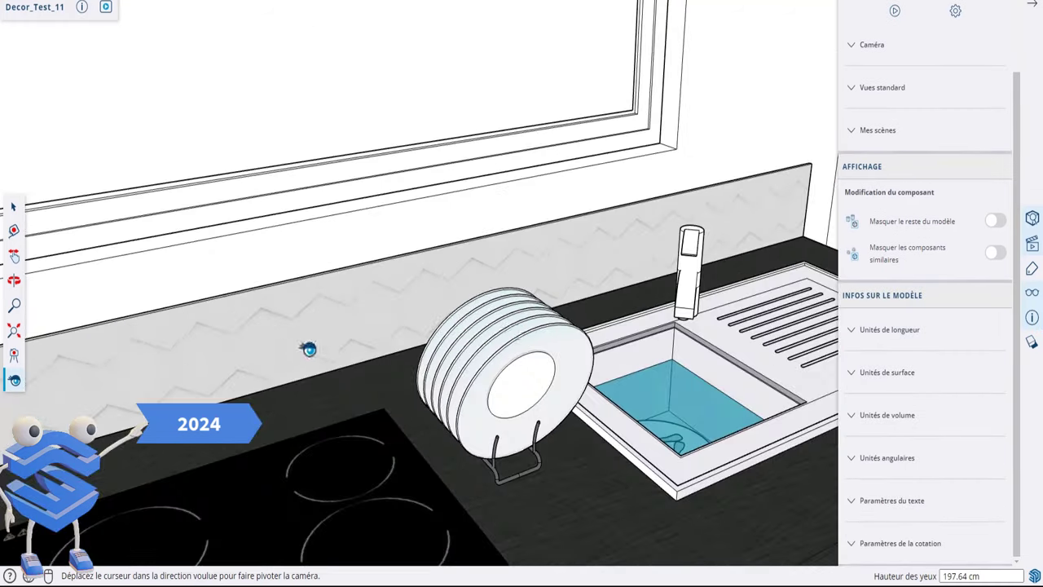
pyautogui.moveTo(519, 332)
pyautogui.mouseDown()
pyautogui.moveTo(136, 380)
pyautogui.moveTo(328, 361)
pyautogui.moveTo(361, 384)
pyautogui.moveTo(426, 288)
pyautogui.mouseUp()
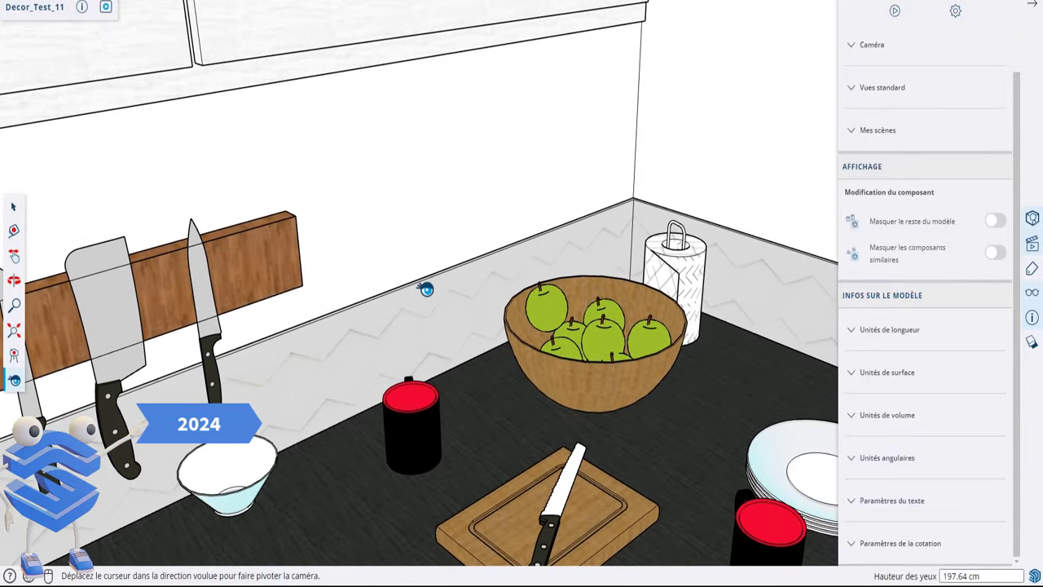